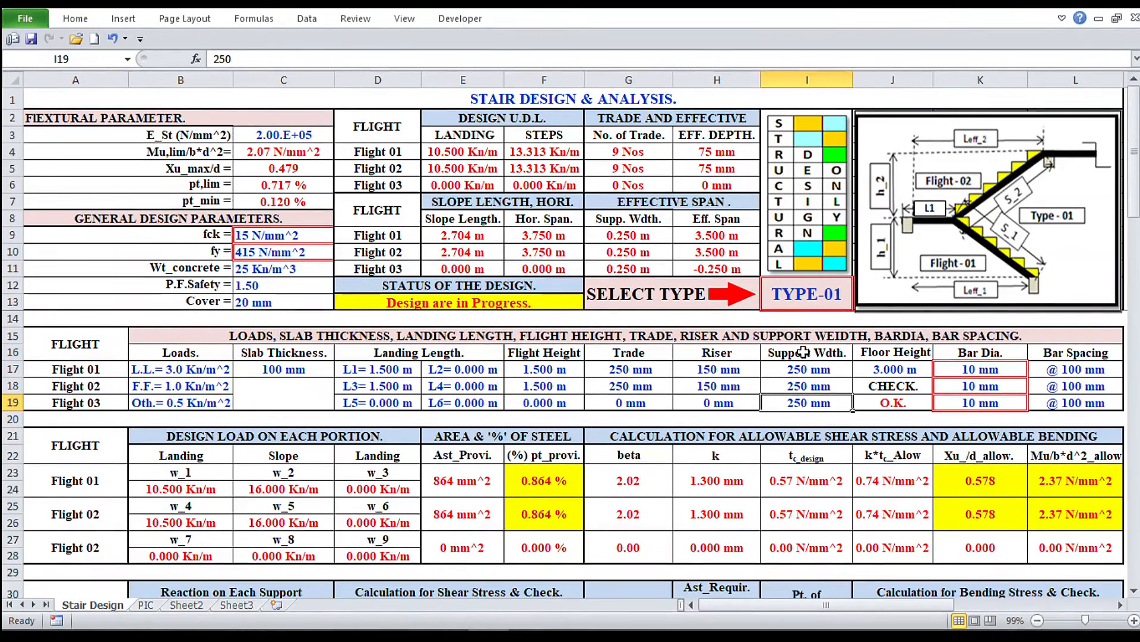
Step: Set the stair type to TYPE-0 to prepare the sheet for a new design
click(849, 291)
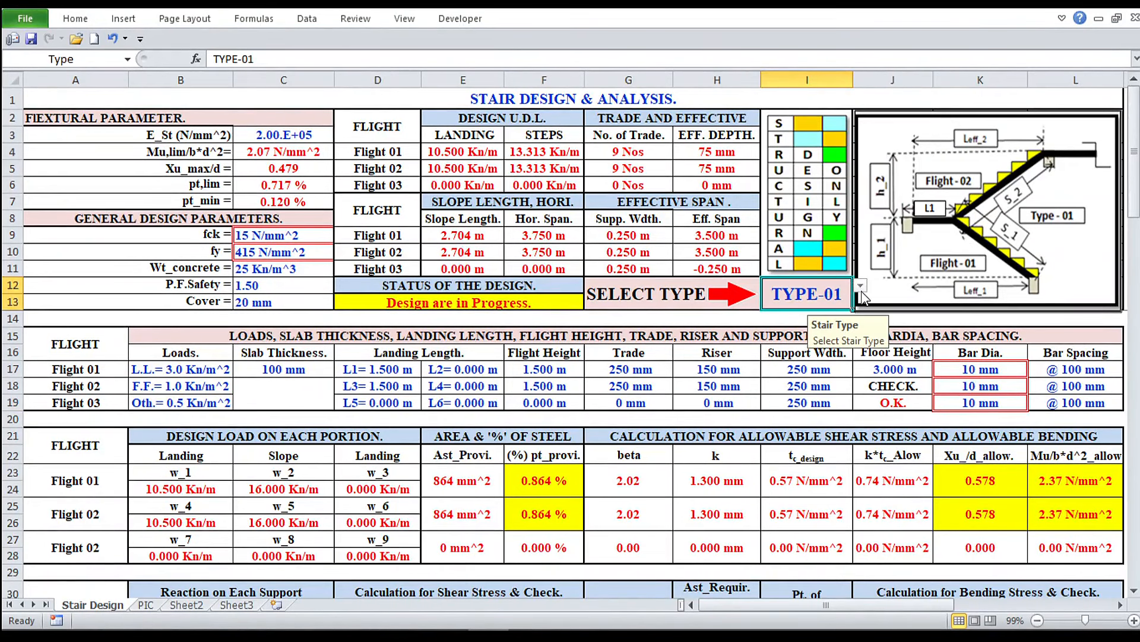
click(860, 286)
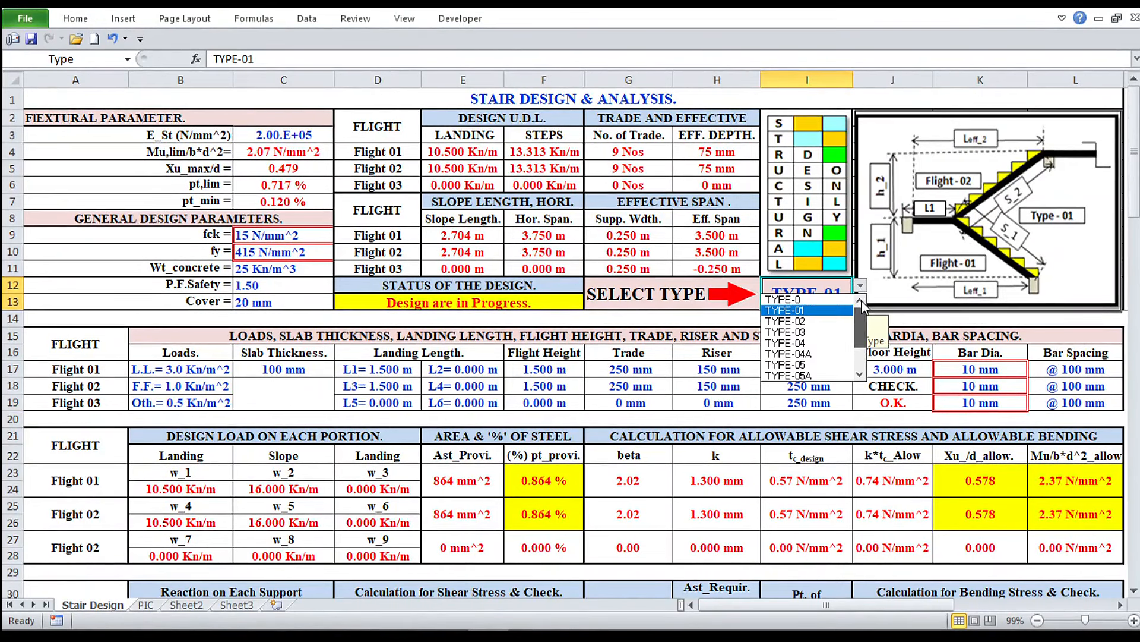
click(861, 287)
click(861, 286)
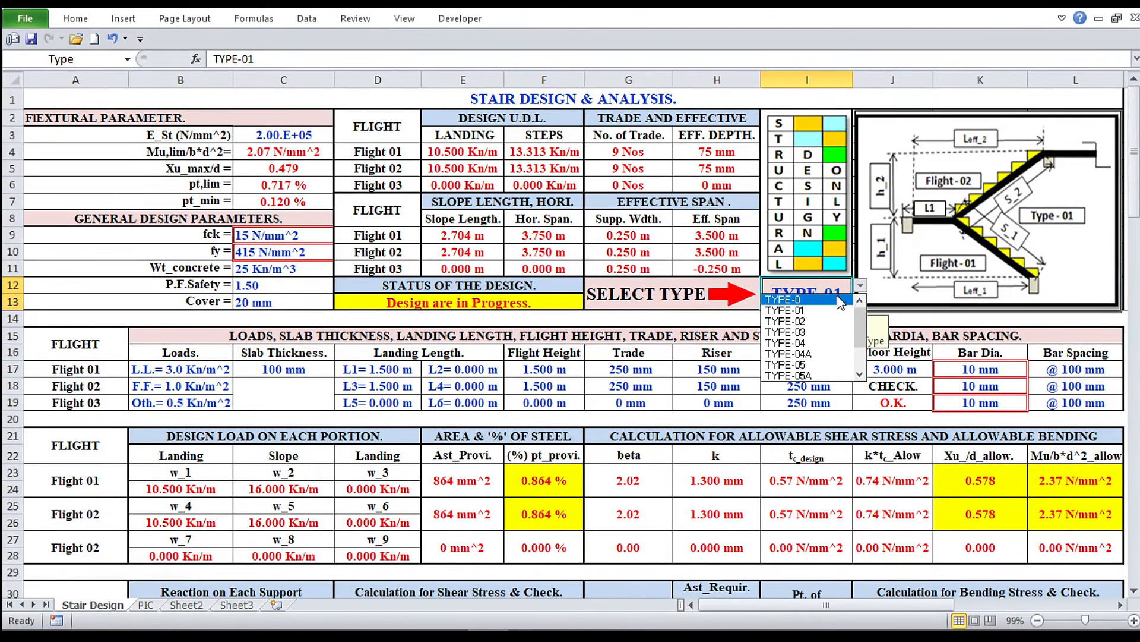
click(838, 300)
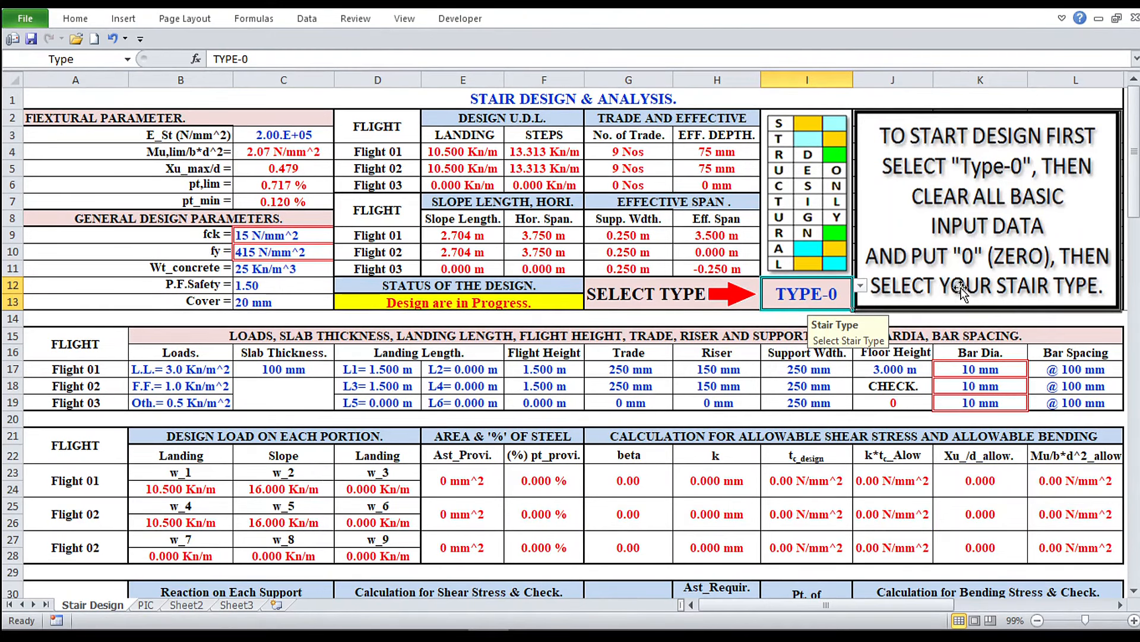
Step: Copy the block of reset input data in A50:H52, below the design summary
scroll(644, 324, down, 1)
scroll(644, 324, down, 14)
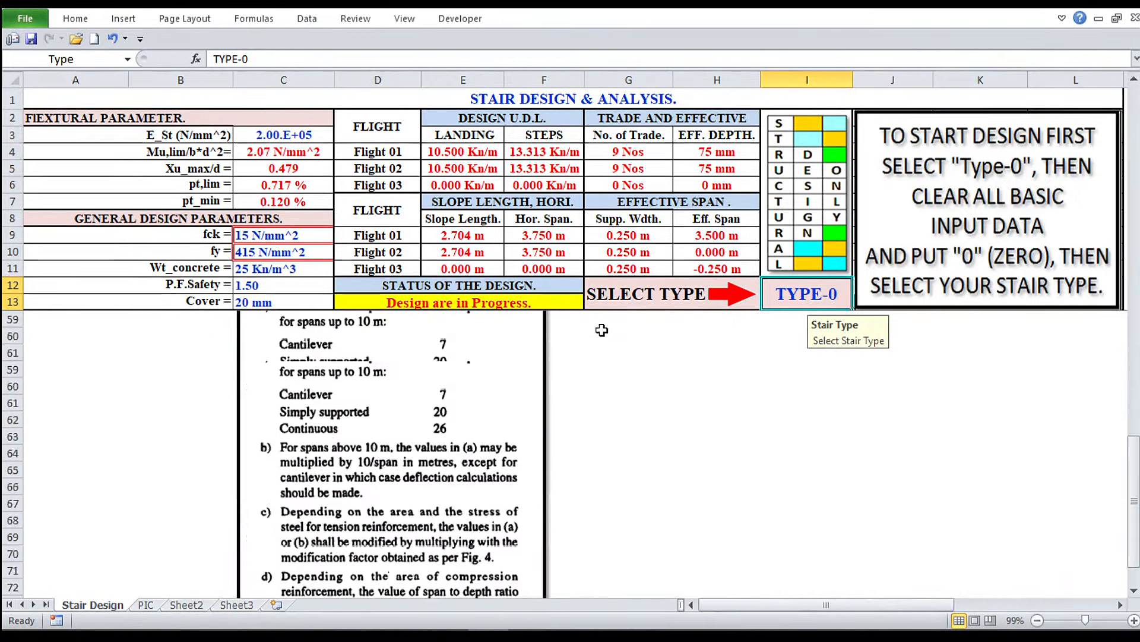
scroll(602, 330, up, 5)
drag(46, 415, 700, 449)
right_click(108, 421)
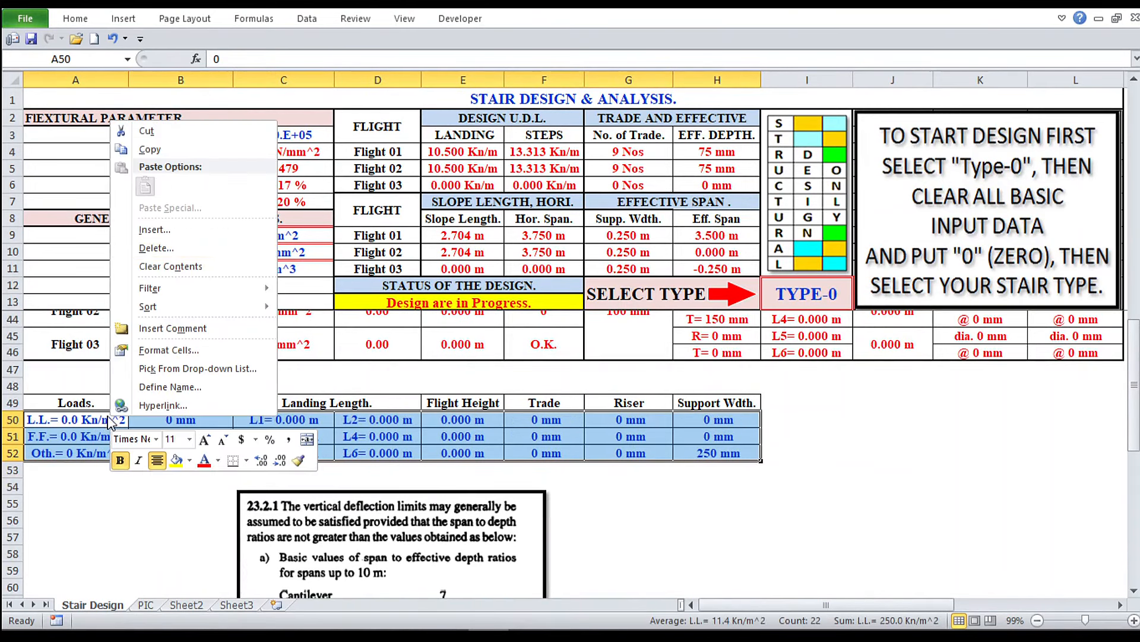
click(150, 149)
Step: Paste the copied block as values only over the flight input table, starting at the live load cell B17
scroll(154, 254, up, 5)
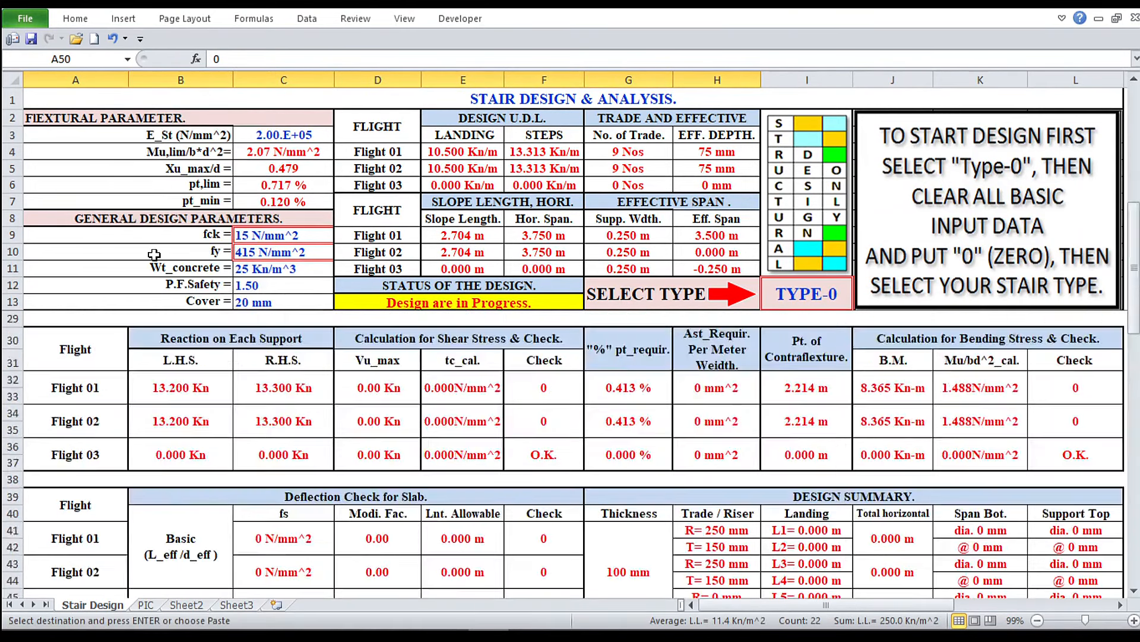
scroll(155, 254, up, 5)
click(150, 370)
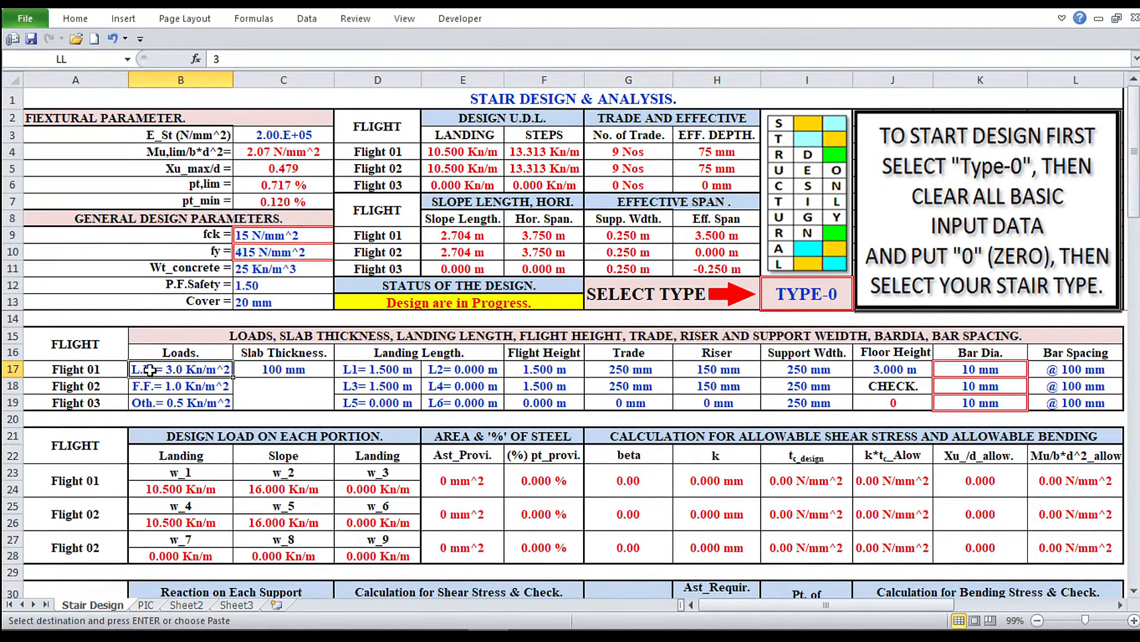
right_click(150, 370)
click(200, 164)
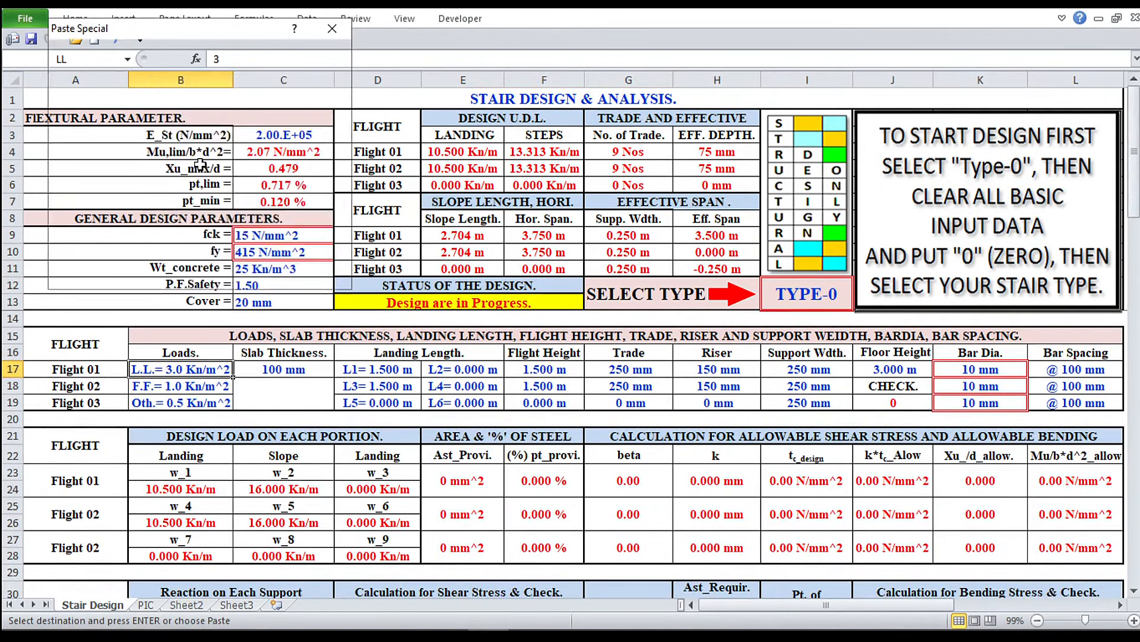
click(88, 101)
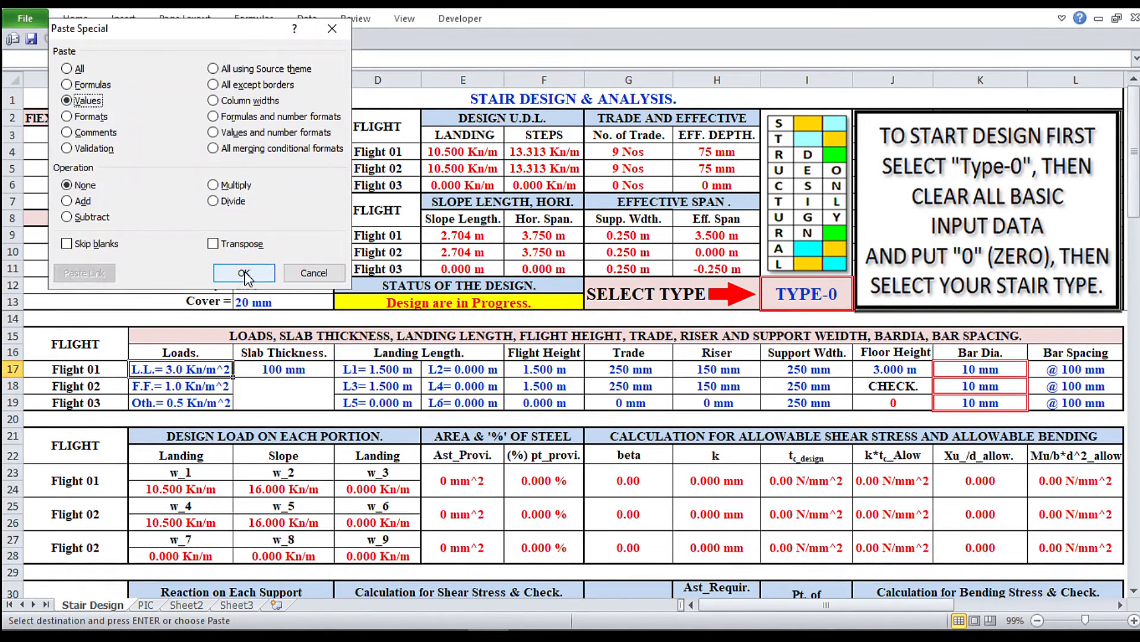
click(245, 273)
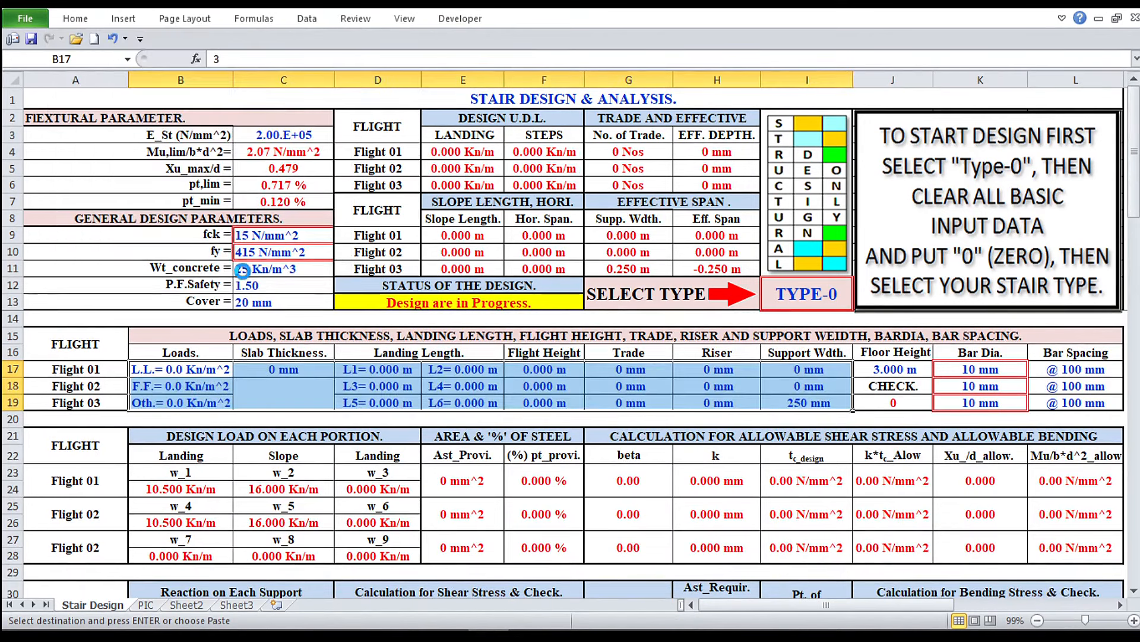
click(647, 546)
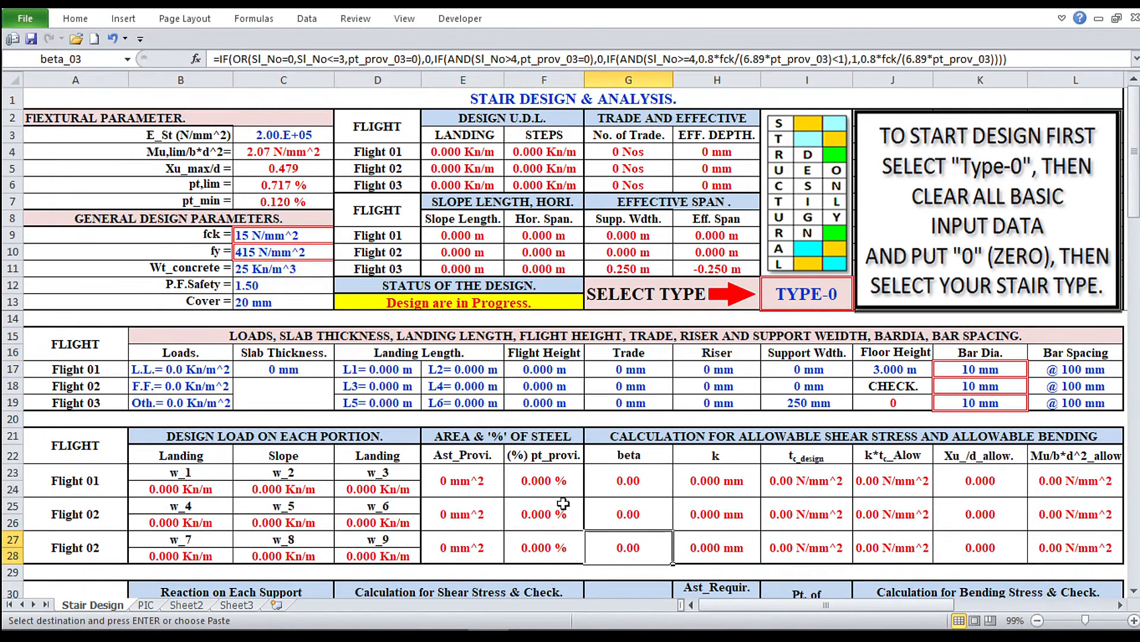
Step: Set the floor height in J17 to 0
click(911, 371)
text(0)
key(Return)
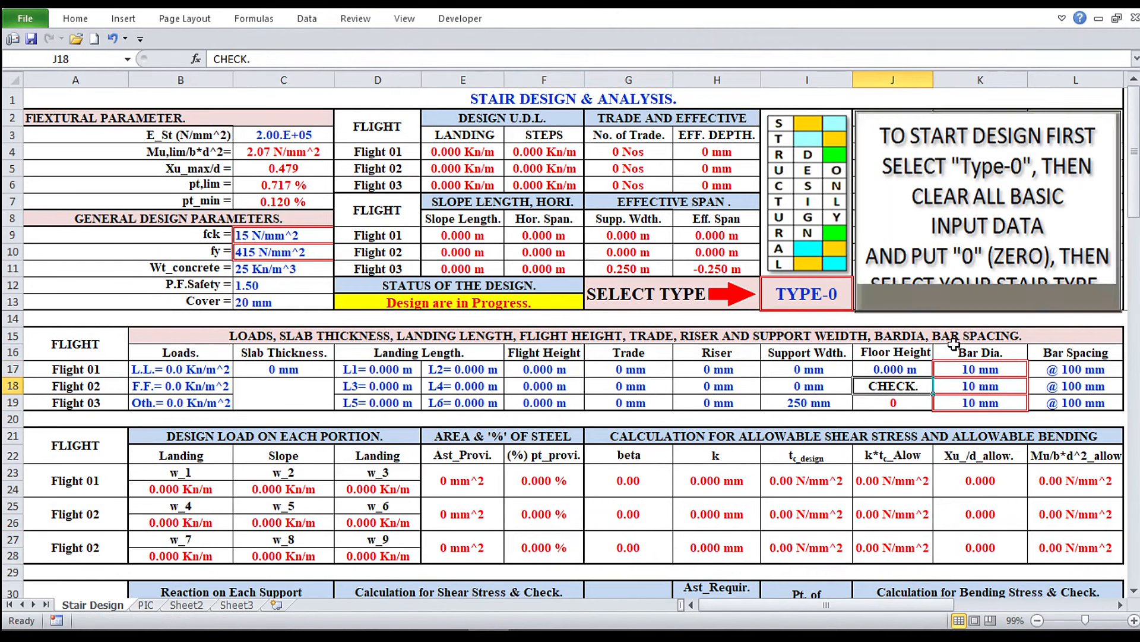
Step: Select TYPE-01 as the stair type
click(832, 295)
click(861, 289)
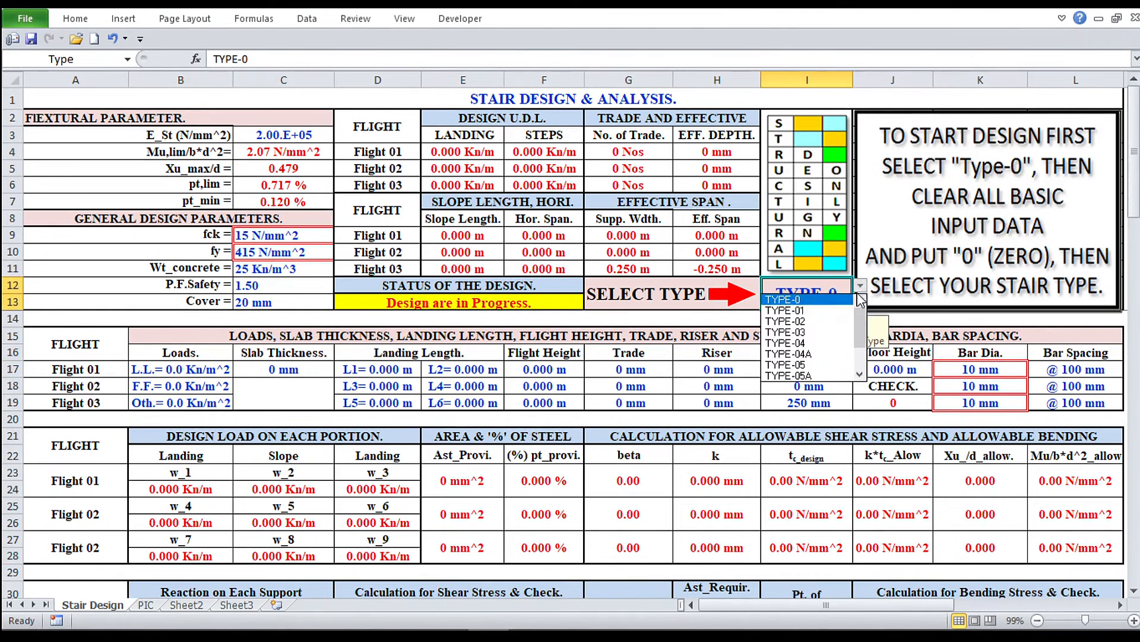
click(846, 309)
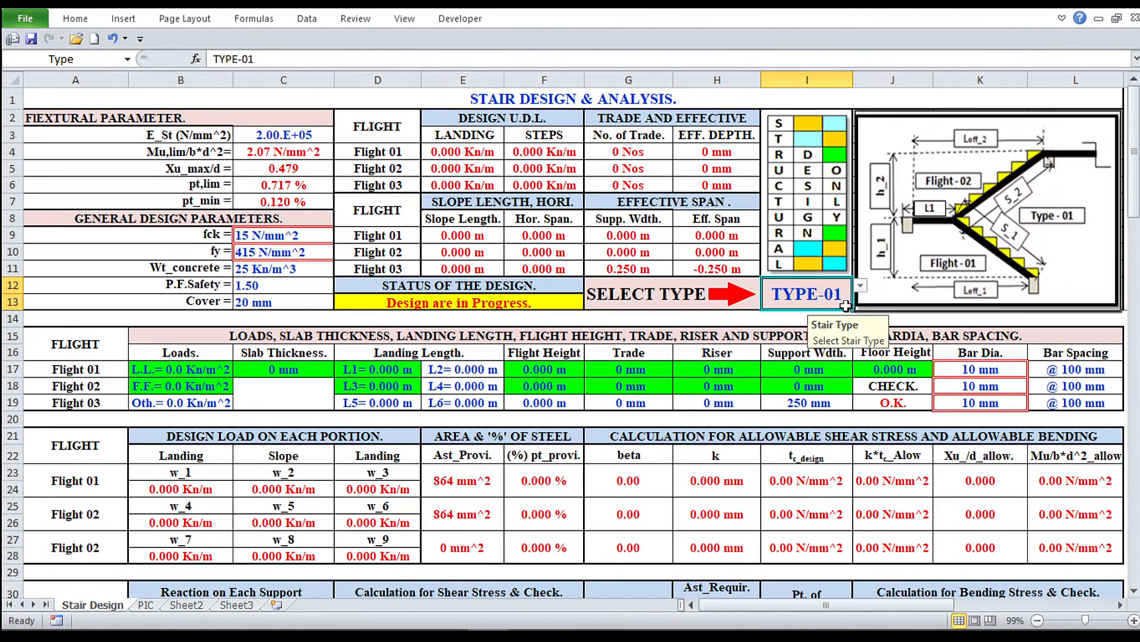
Step: Enter the loads: live load 3, floor finish 1 and other load 0.5 Kn/m^2
click(188, 372)
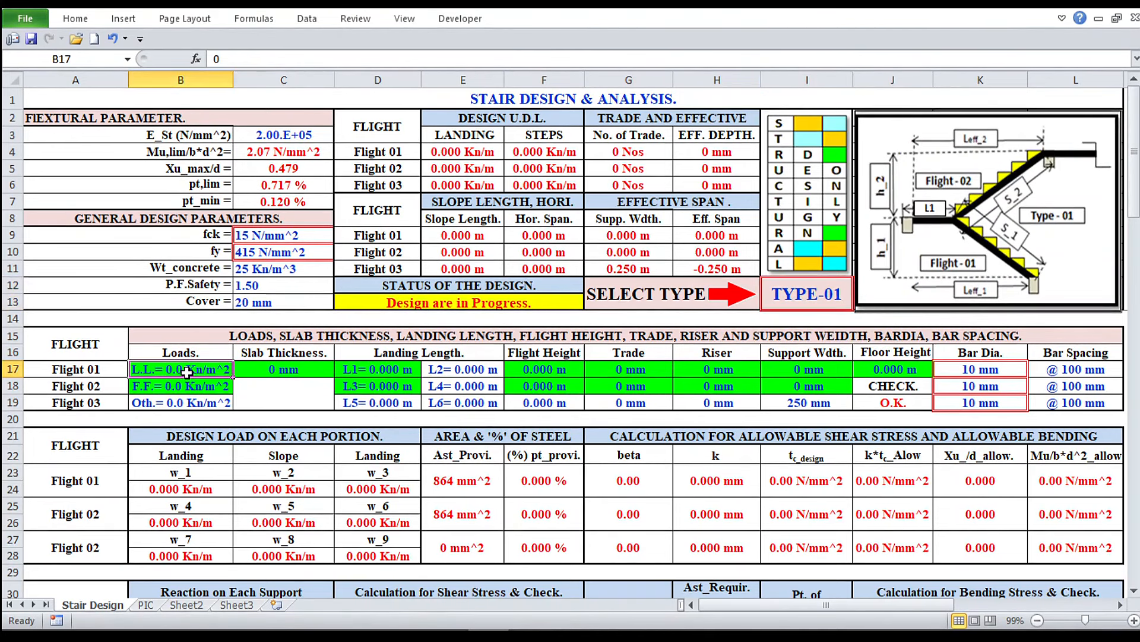
text(3)
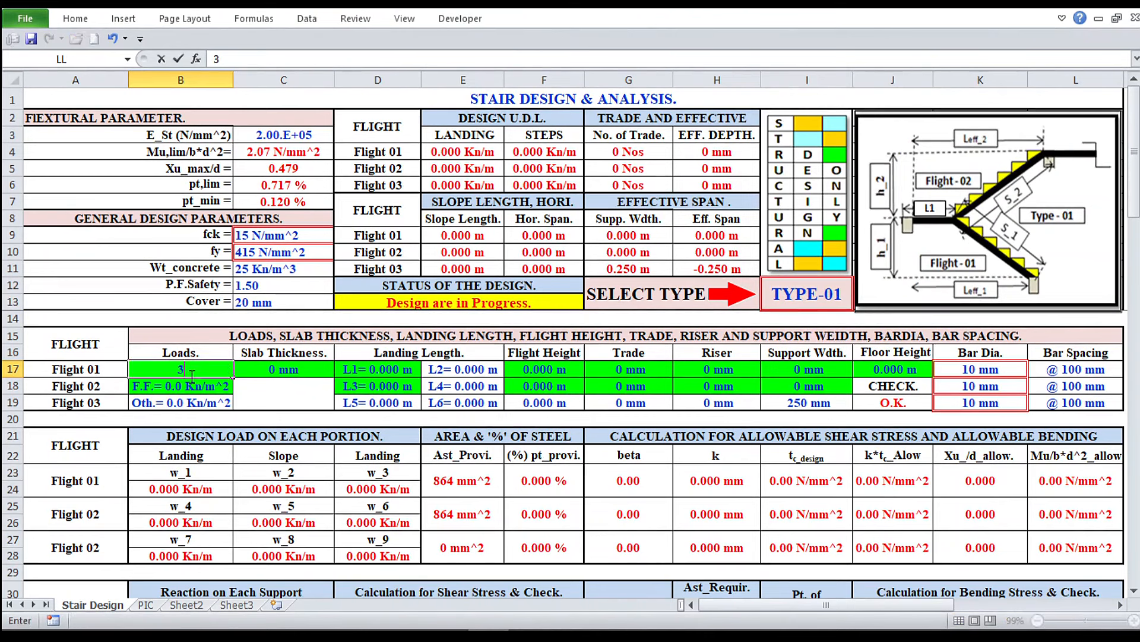
key(Return)
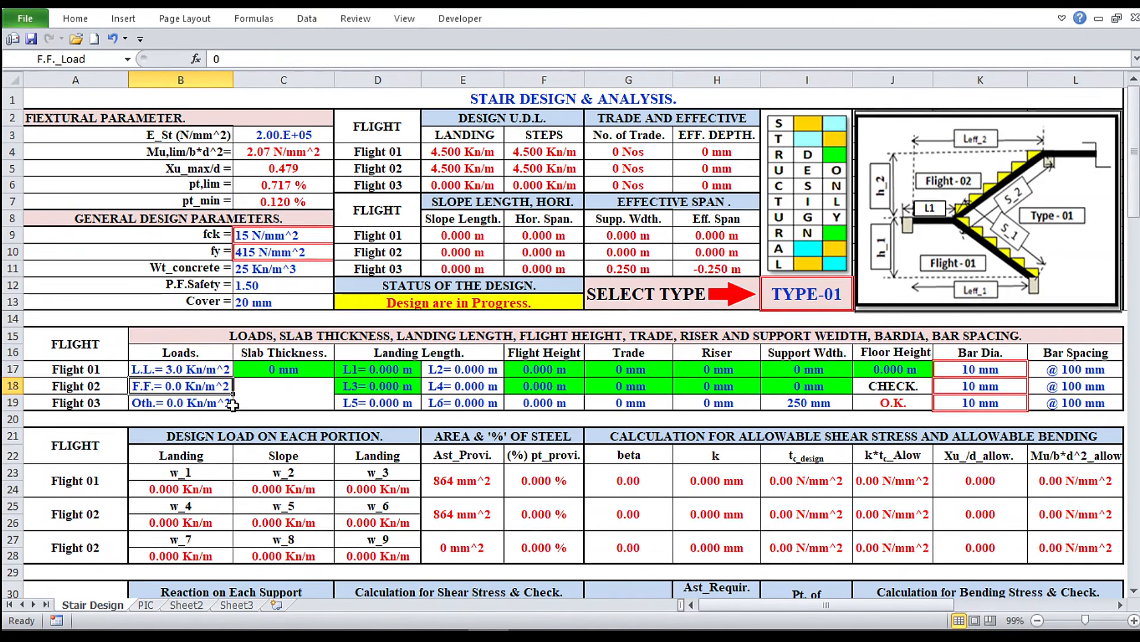
text(1)
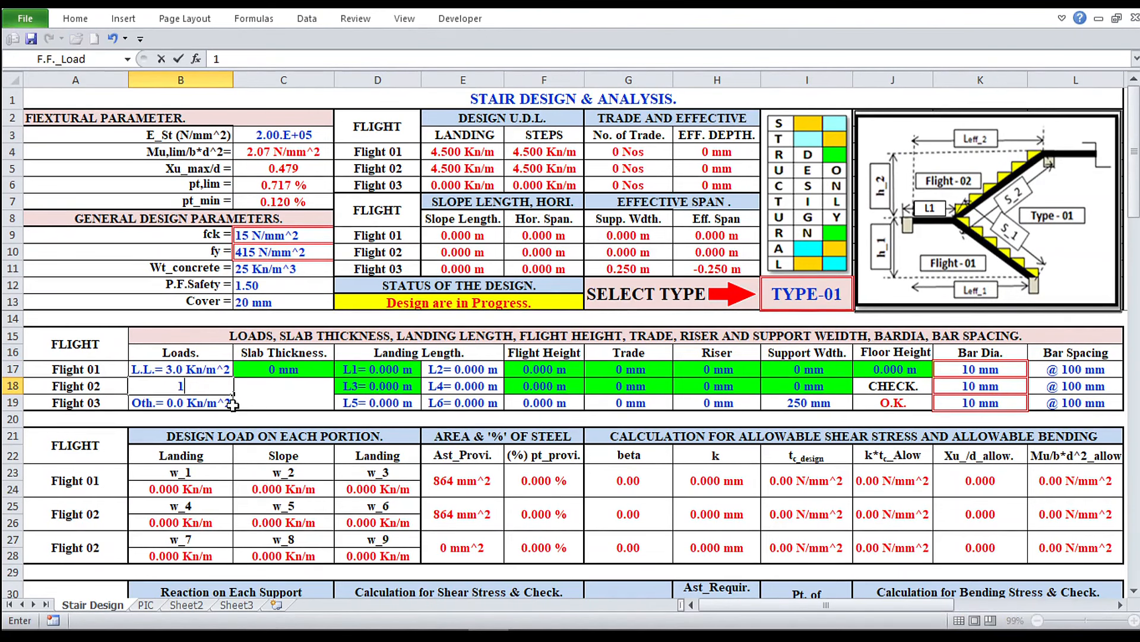
key(Return)
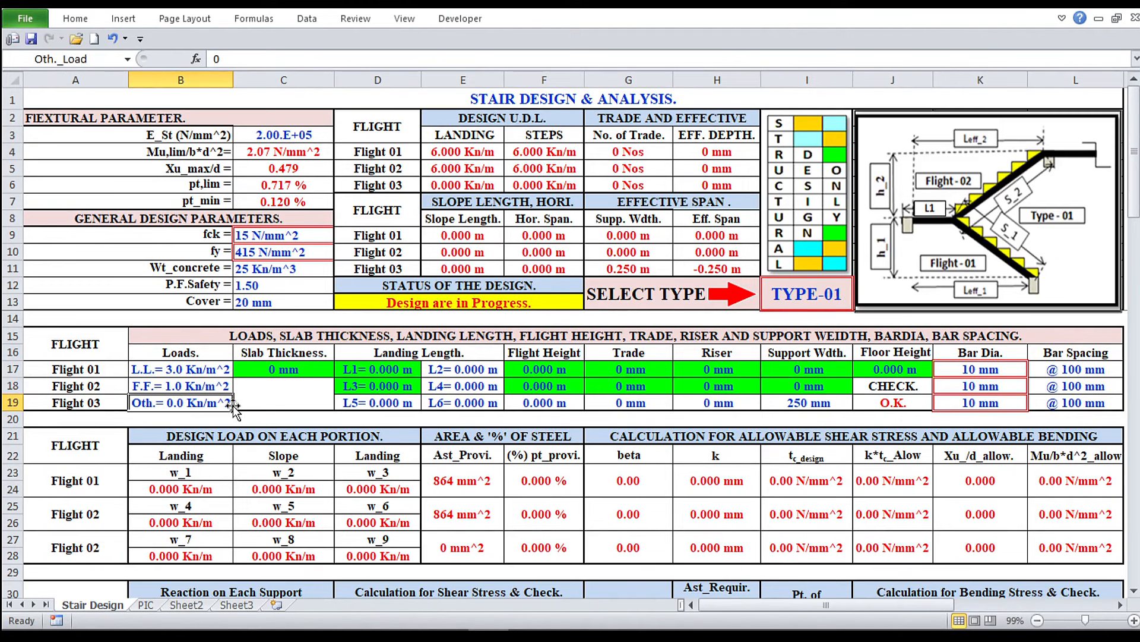
text(.5)
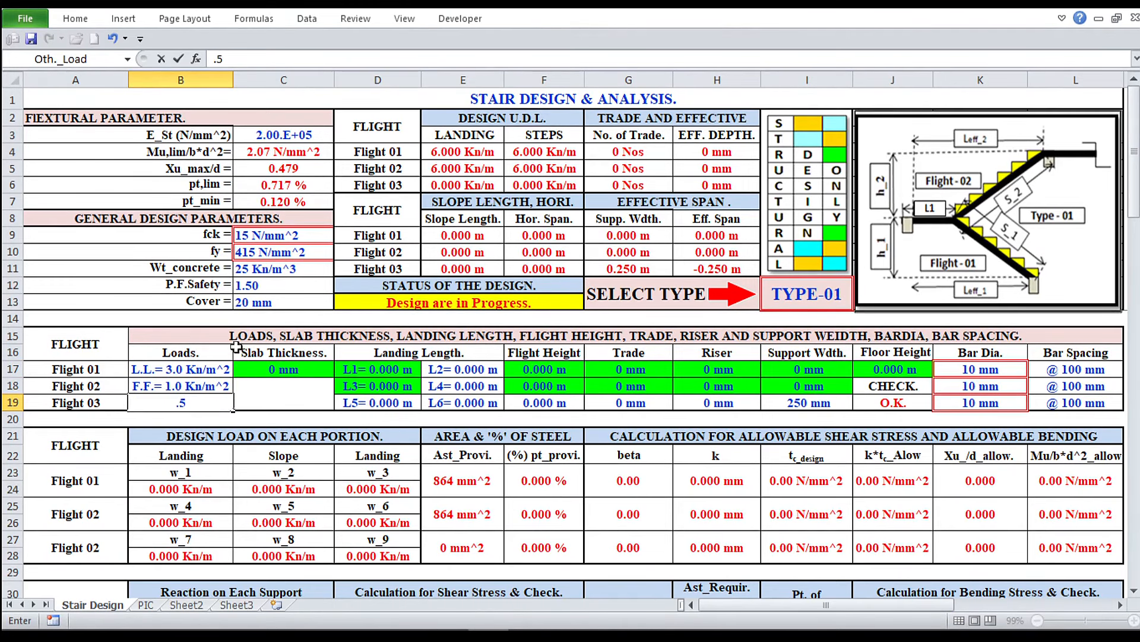
Step: Set the slab thickness to 150 mm
click(303, 366)
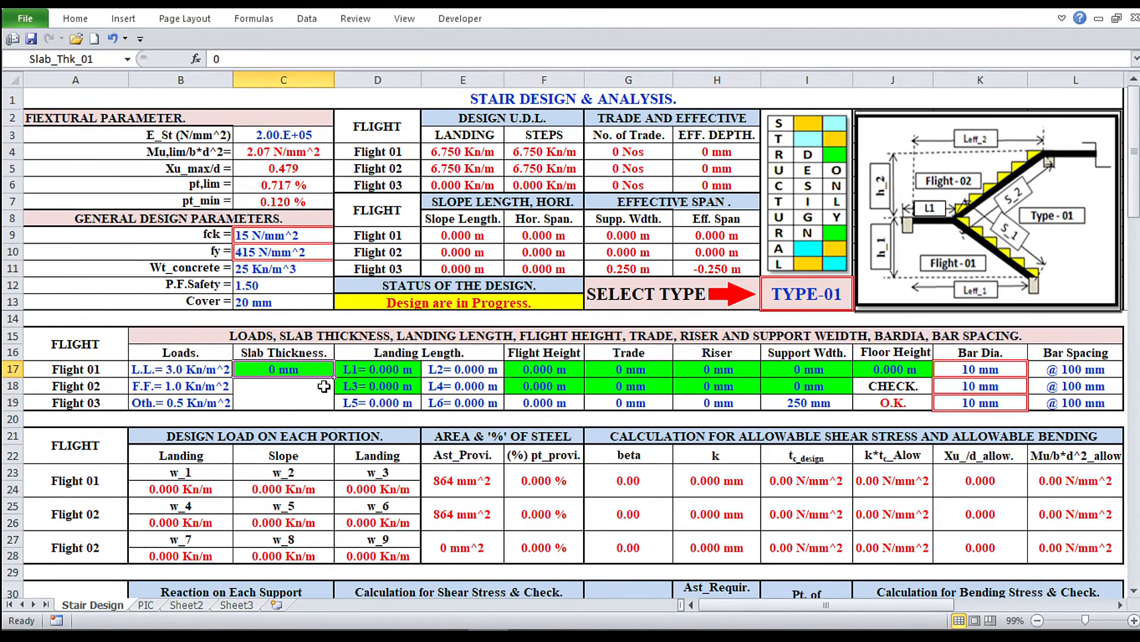
text(150)
key(Return)
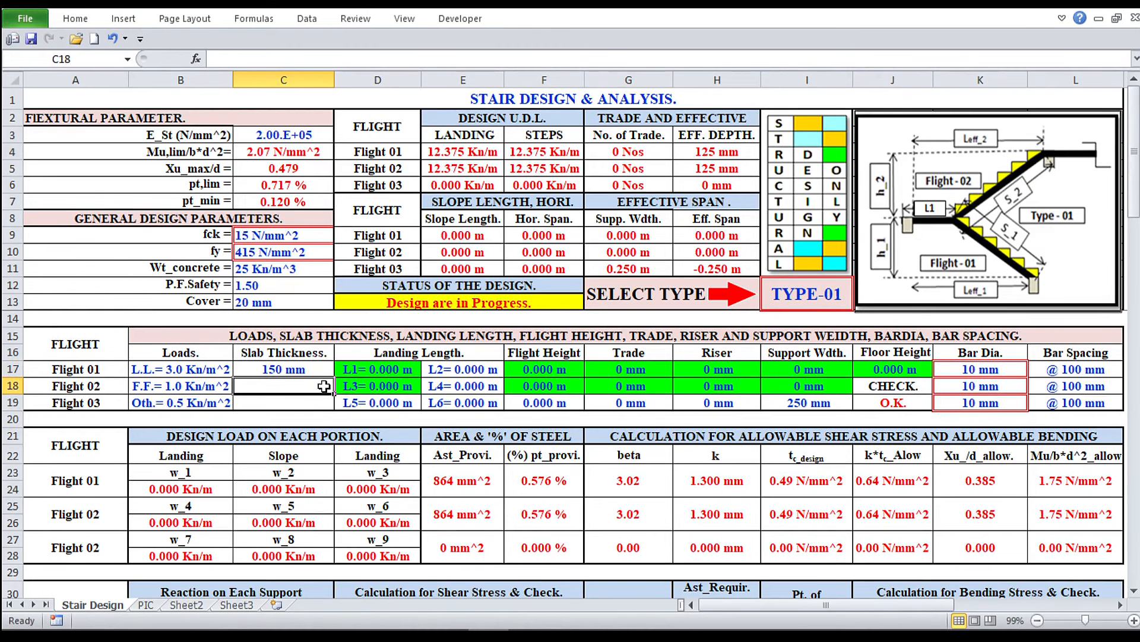
Step: Set the landing lengths L1 and L3 to 1.5 m each
click(370, 371)
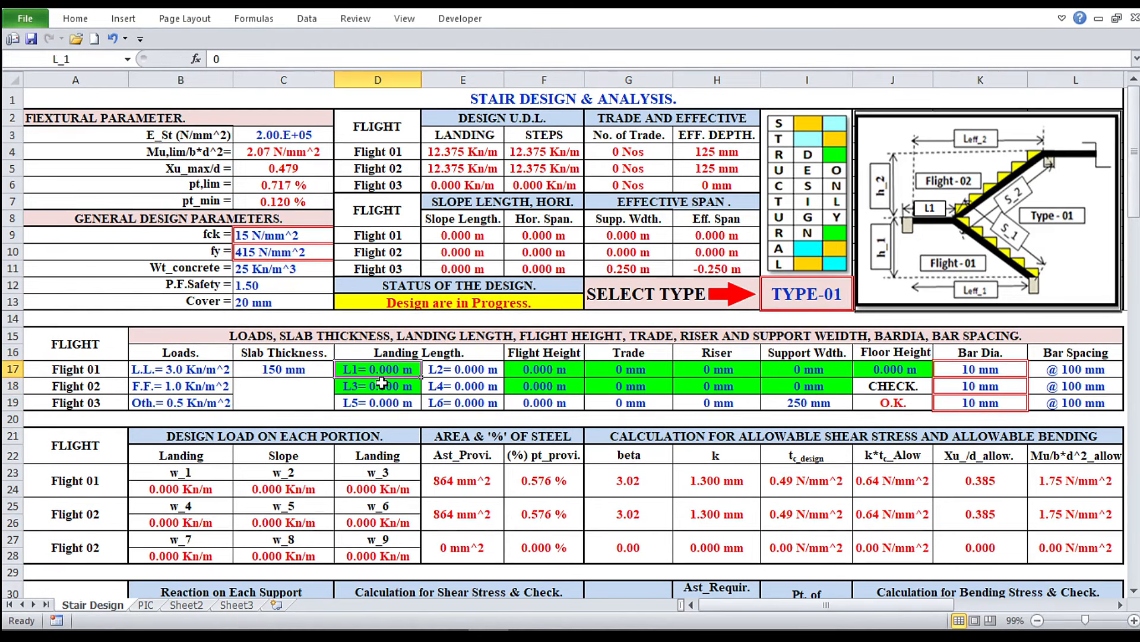
text(1.5)
key(Return)
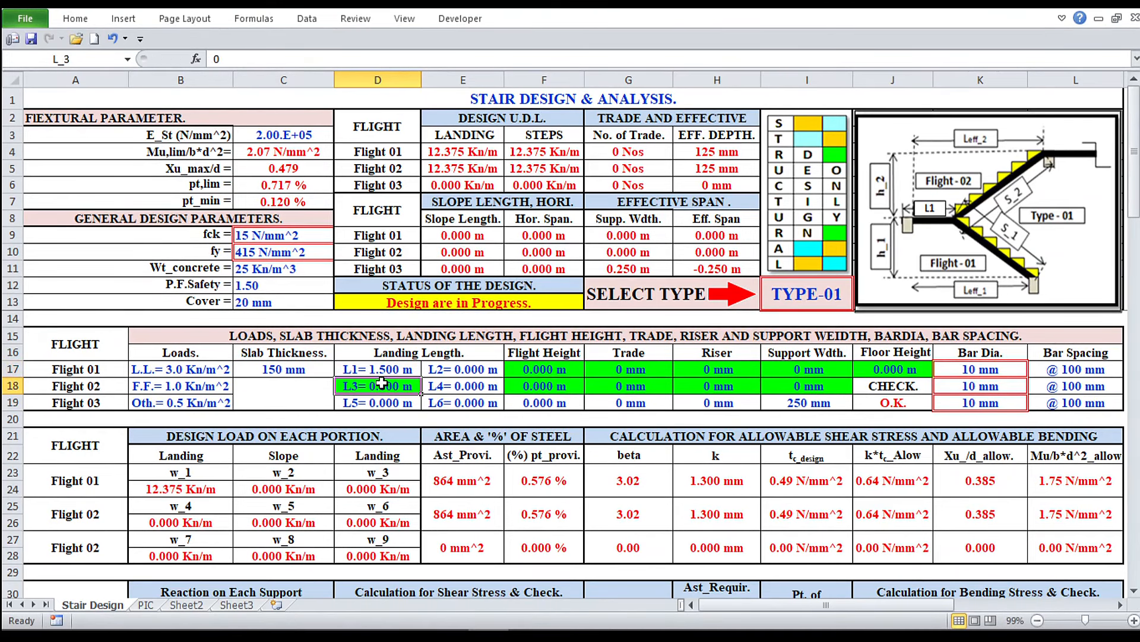
text(1.5)
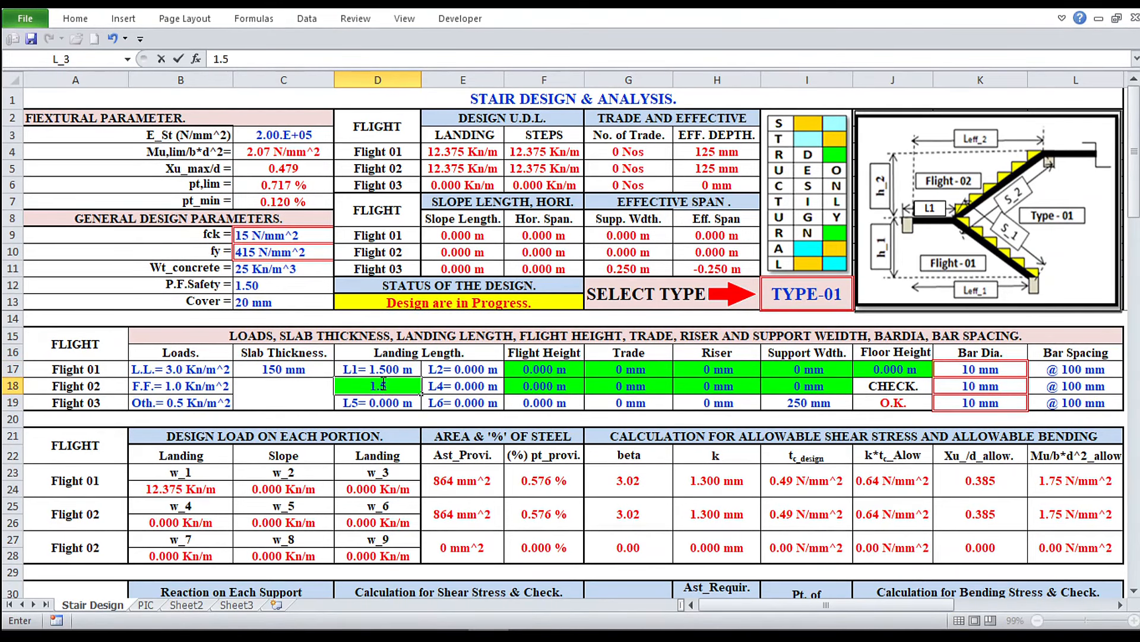
key(Return)
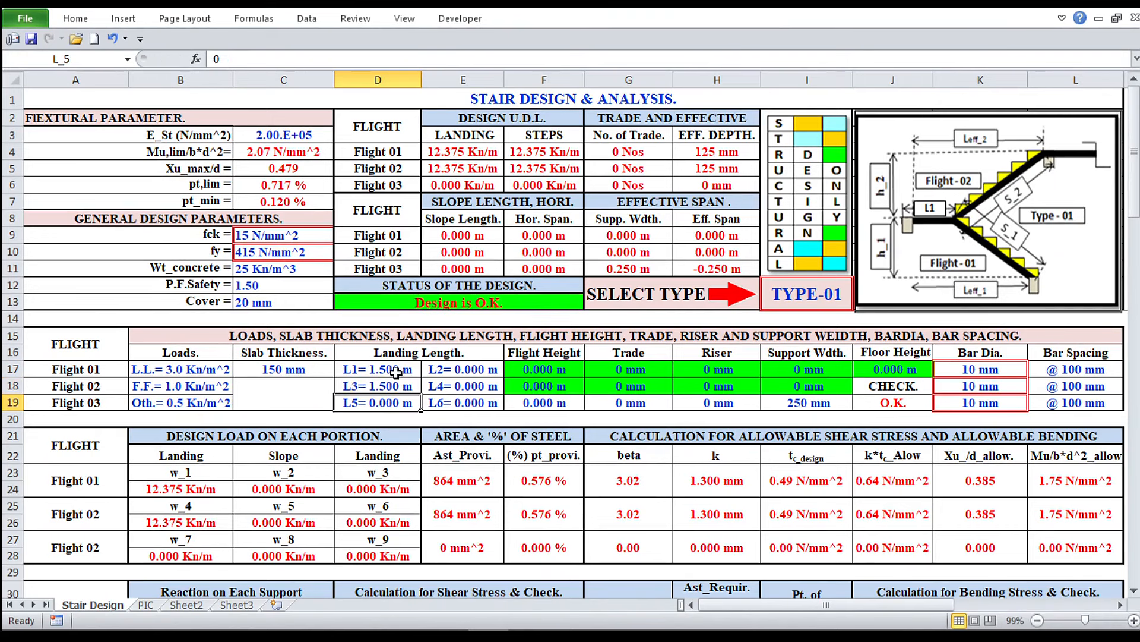
Step: Set the flight heights of Flight 01 and Flight 02 to 1.5 m each
click(524, 368)
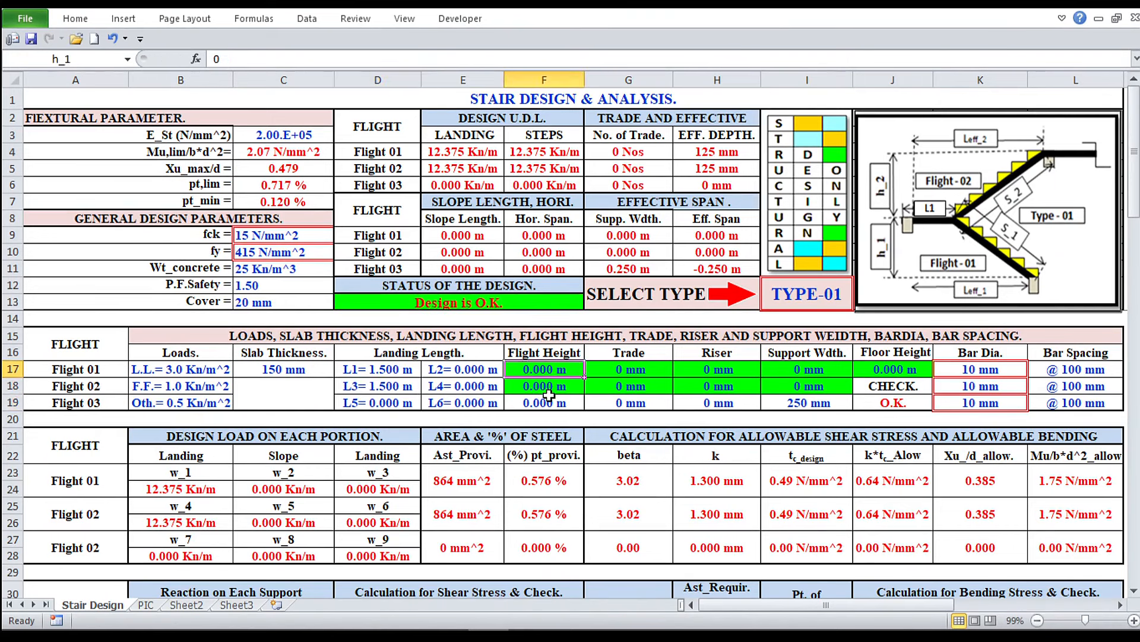
text(1.5)
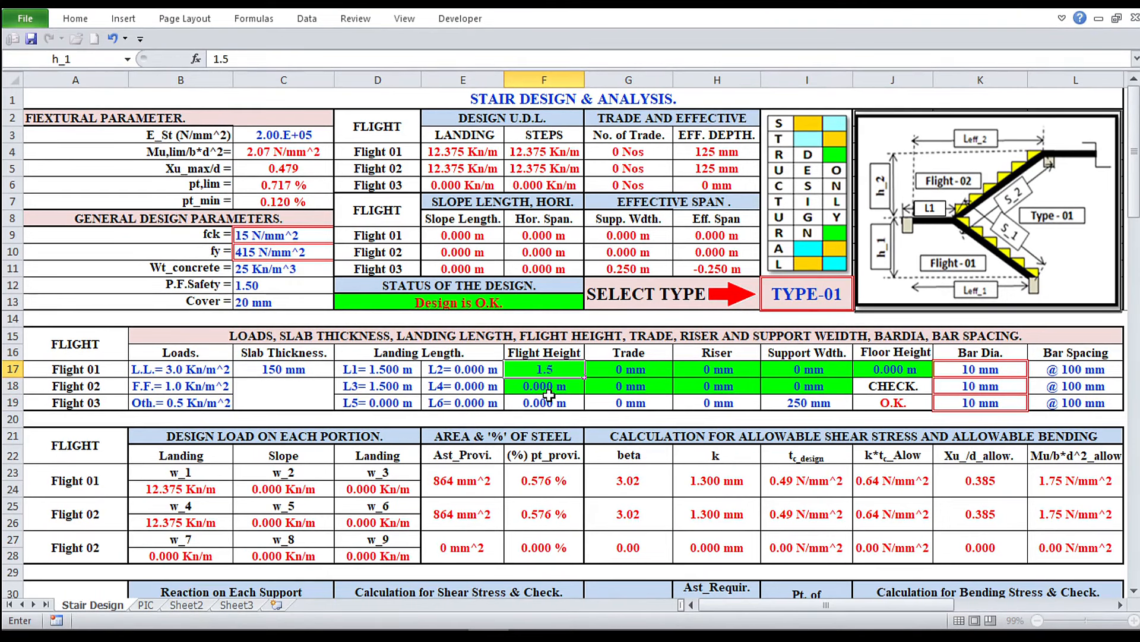
key(Return)
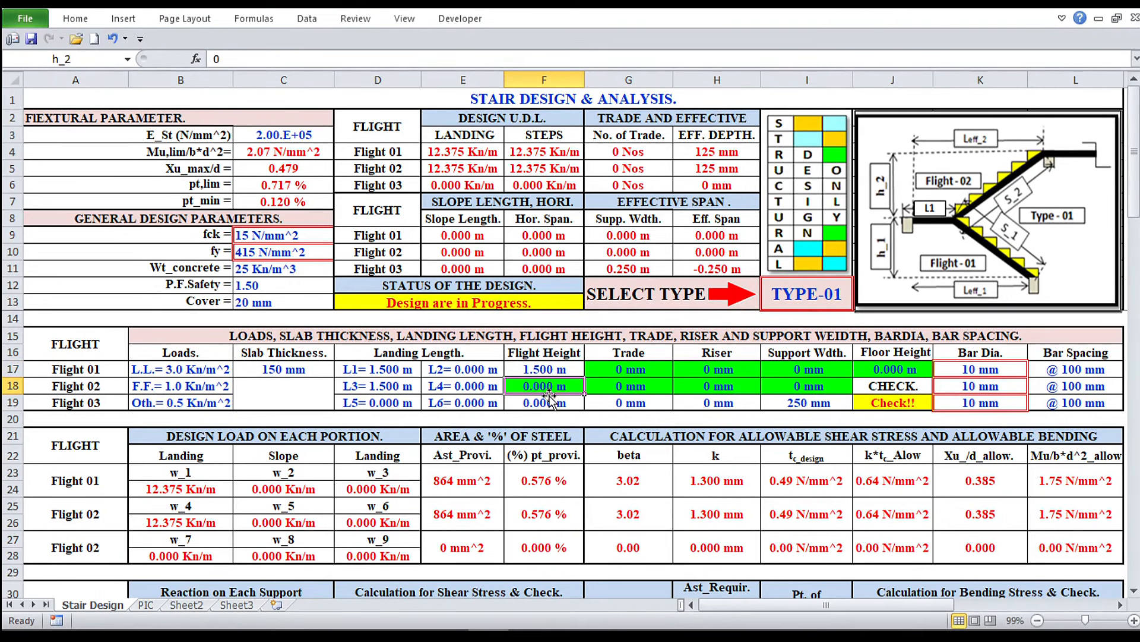
text(1.5)
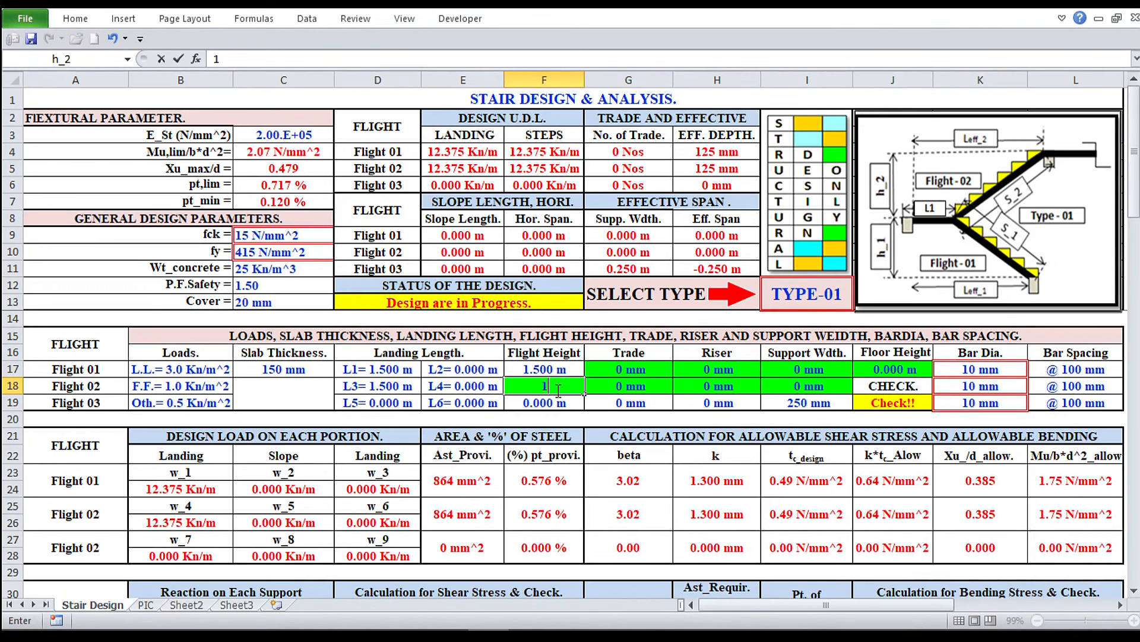
key(Return)
Step: Set the trade of Flight 01 and Flight 02 to 250 mm each
click(653, 370)
text(250)
key(Return)
text(2)
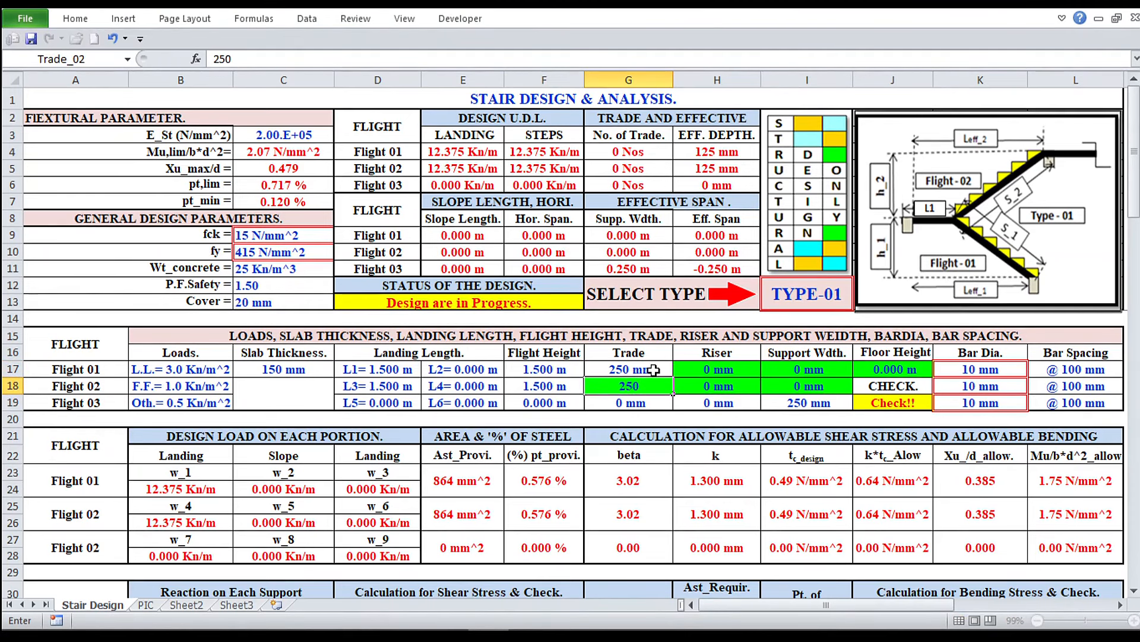
key(Return)
Step: Set the riser of Flight 01 to 150 mm
click(740, 368)
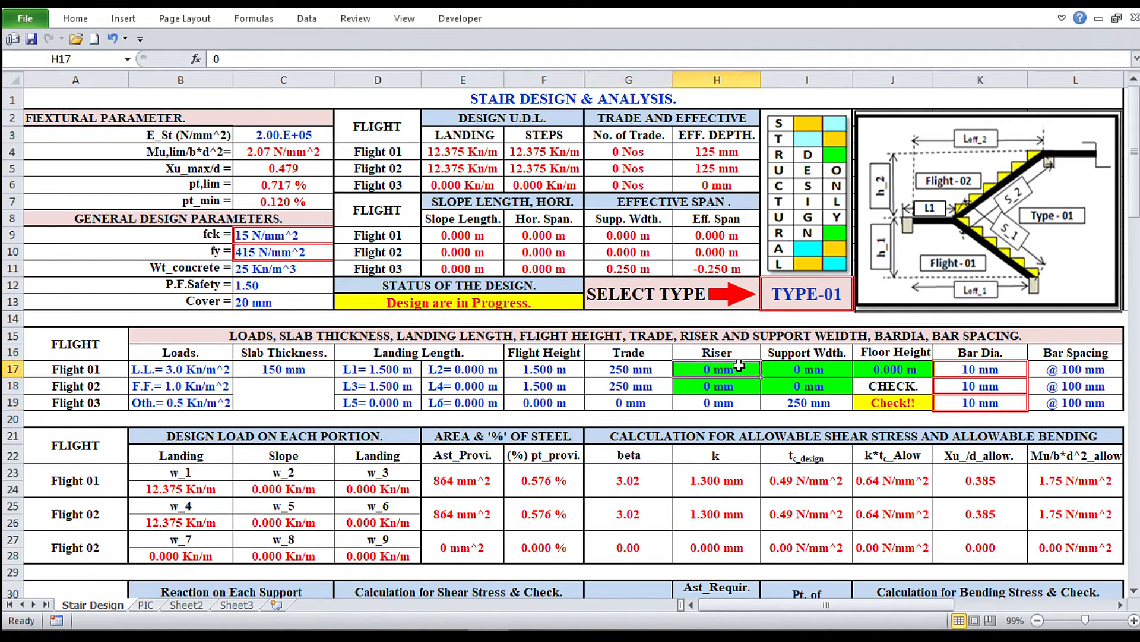
text(.15)
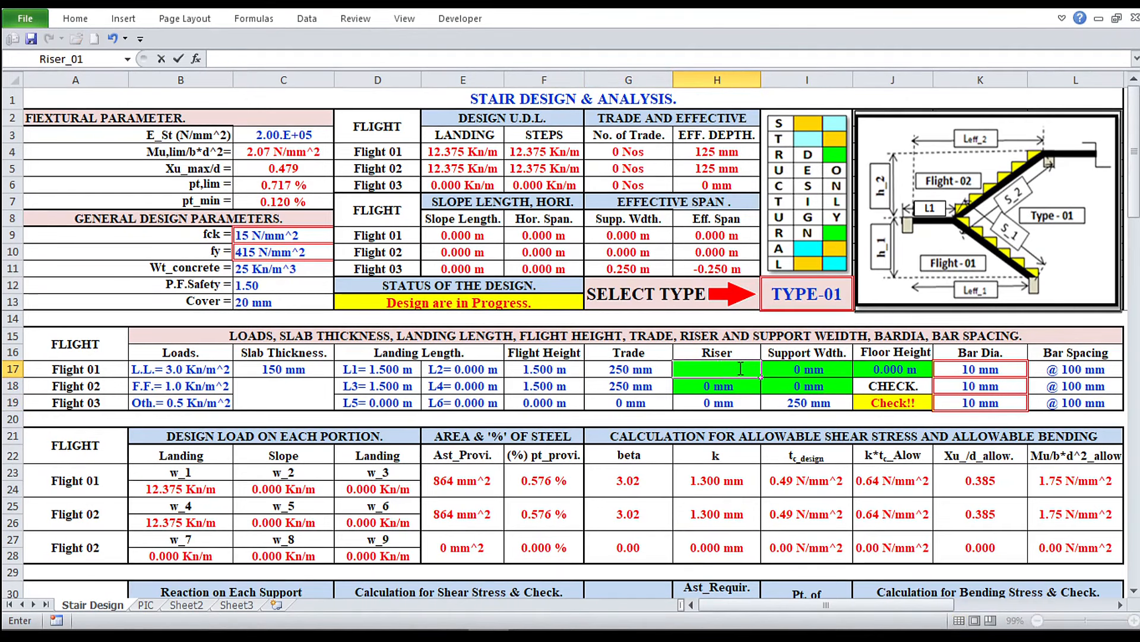
text(0)
key(Return)
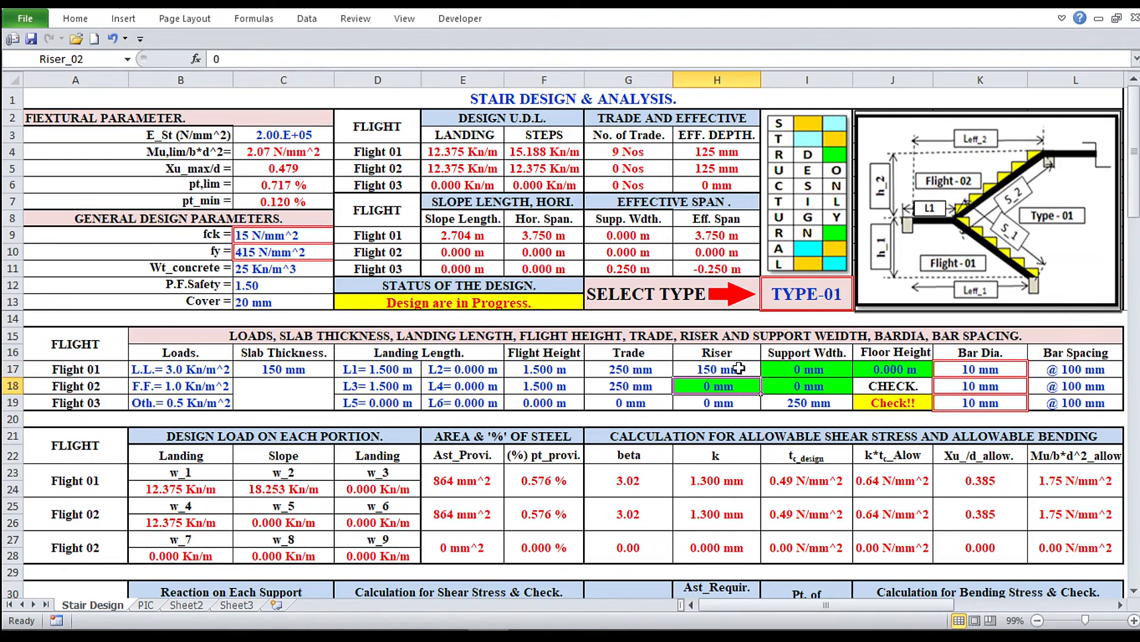
Step: Set the riser of Flight 02 to 150 mm
text(1)
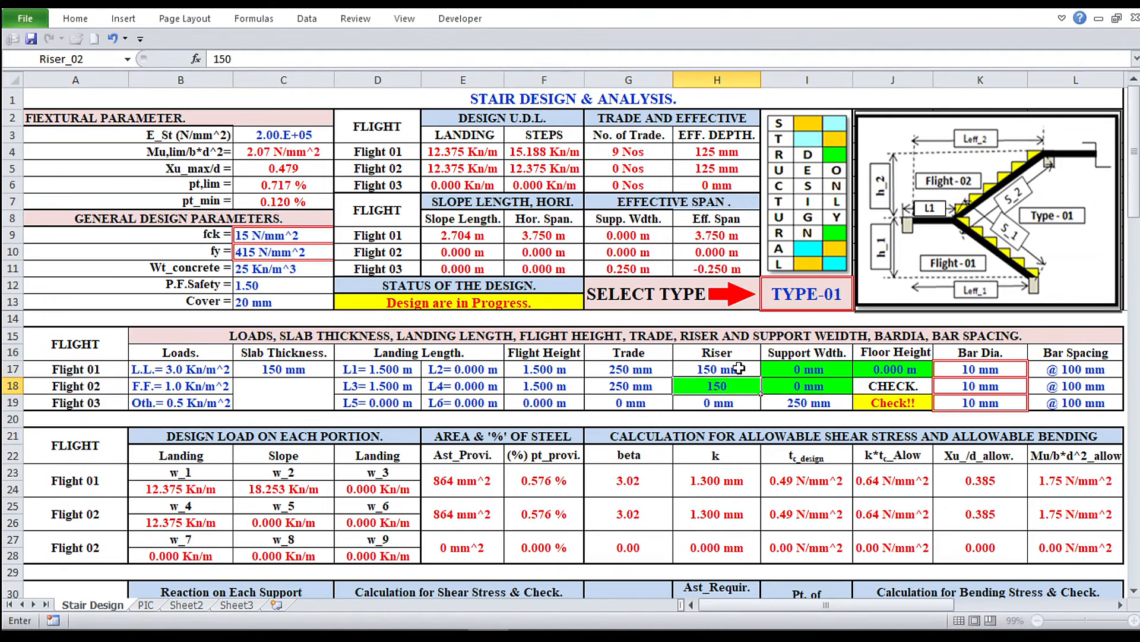
text(50)
key(Return)
Step: Set the support width of Flight 01 and Flight 02 to 250 mm each
click(792, 366)
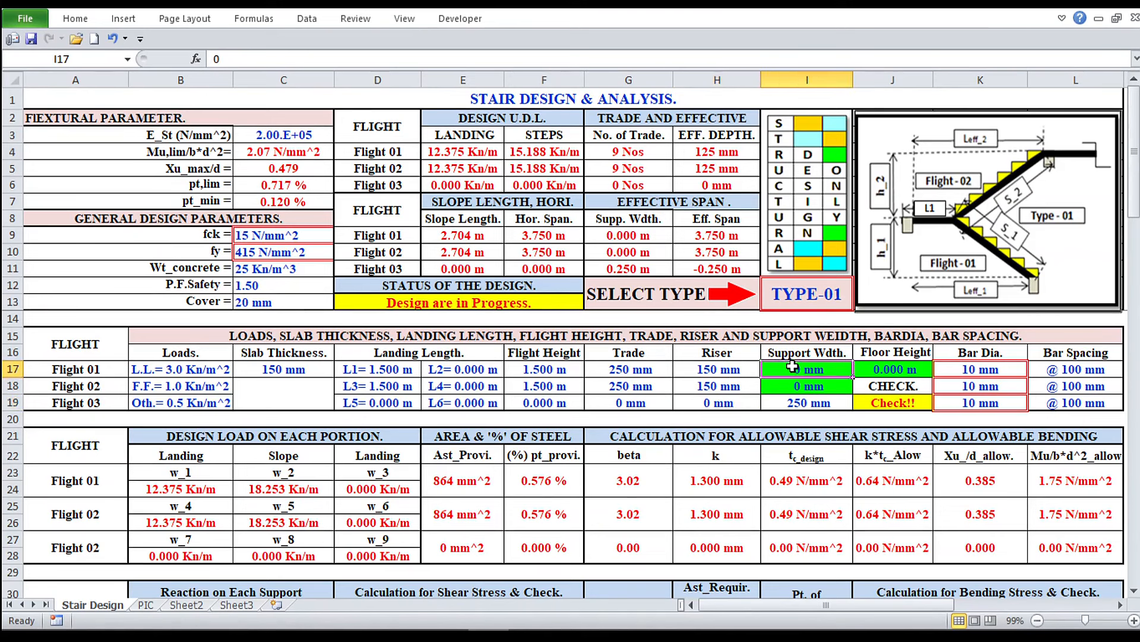
text(250)
key(Return)
text(25)
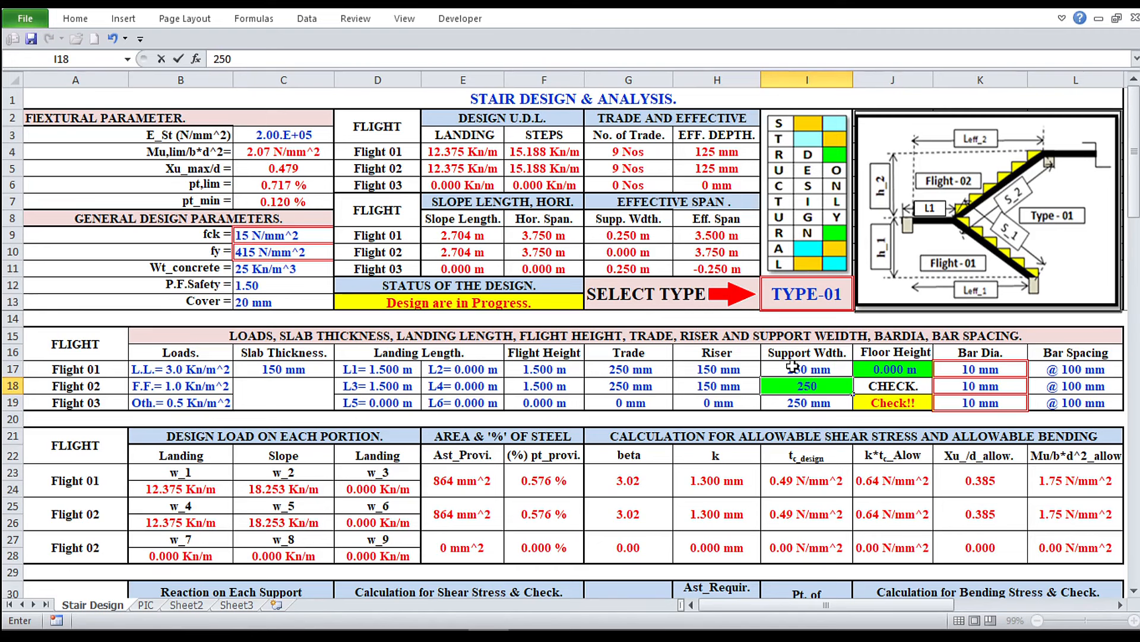
key(Return)
Step: Set the floor height to 3 m
click(903, 368)
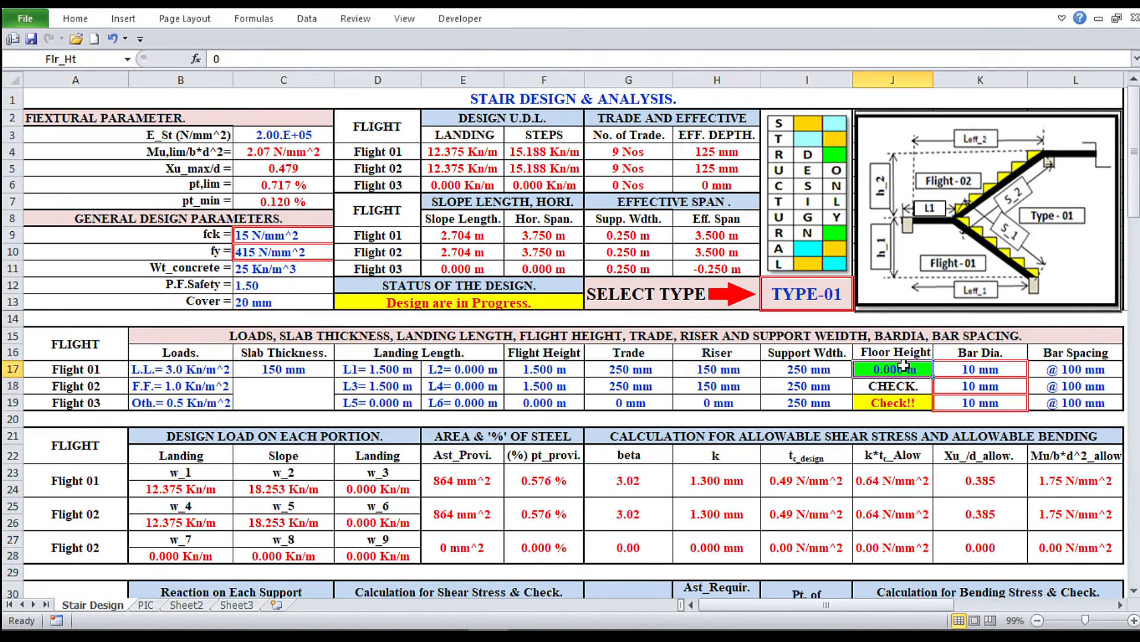
text(3)
key(Return)
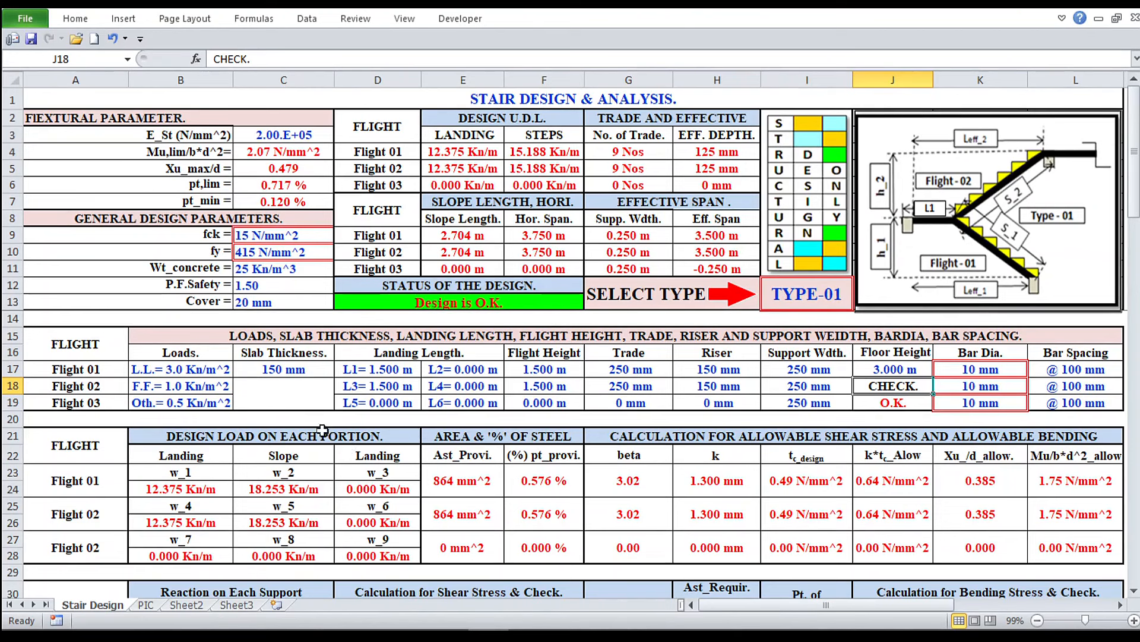
Step: Set the slab thickness to 100 mm
click(289, 372)
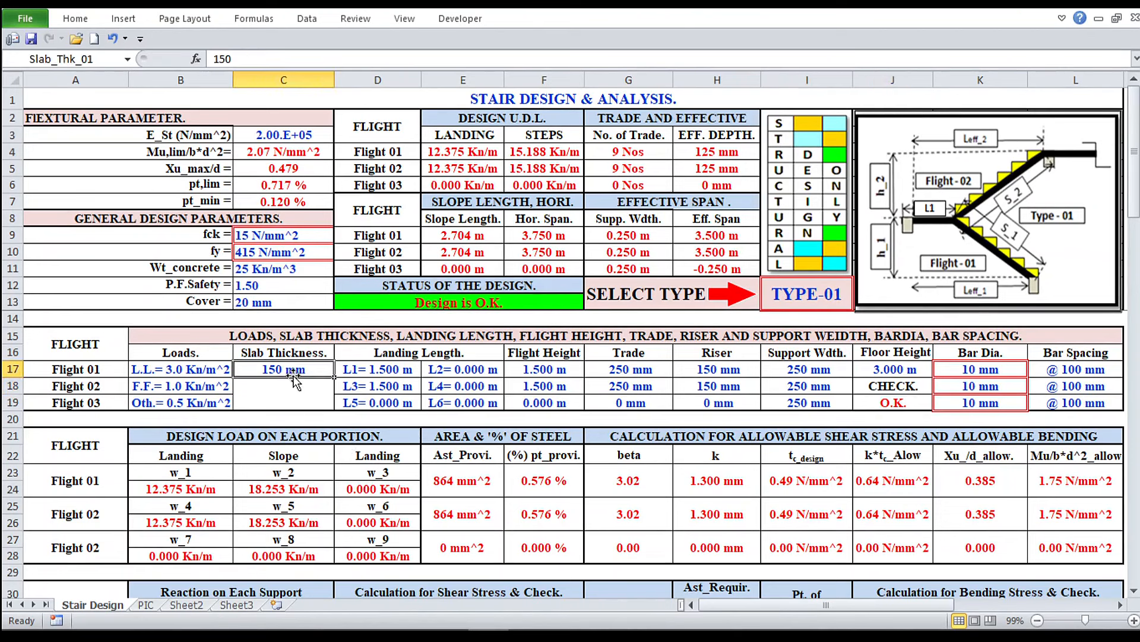
text(100)
key(Return)
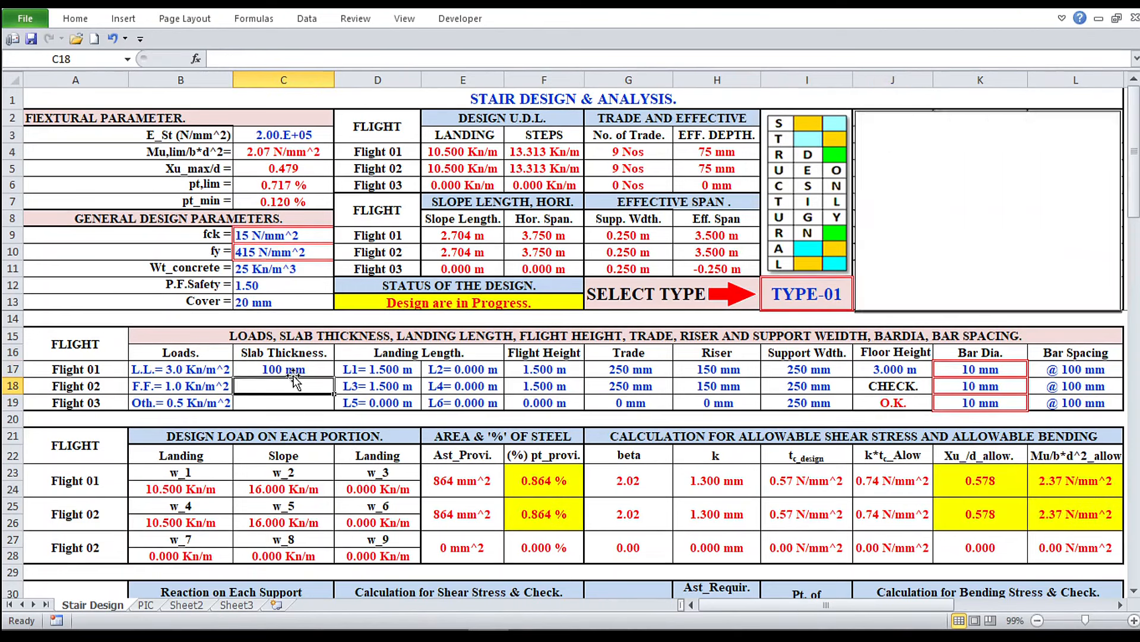
Step: Set the bar spacing of Flight 01, Flight 02 and Flight 03 to 150 mm each
click(1078, 369)
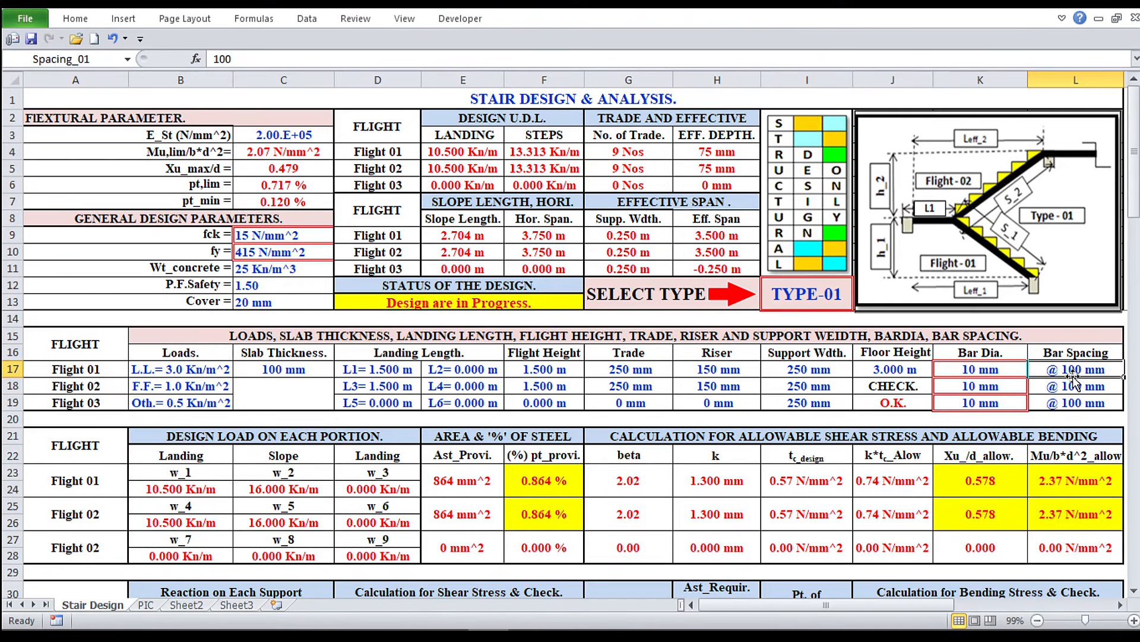
text(150)
key(Return)
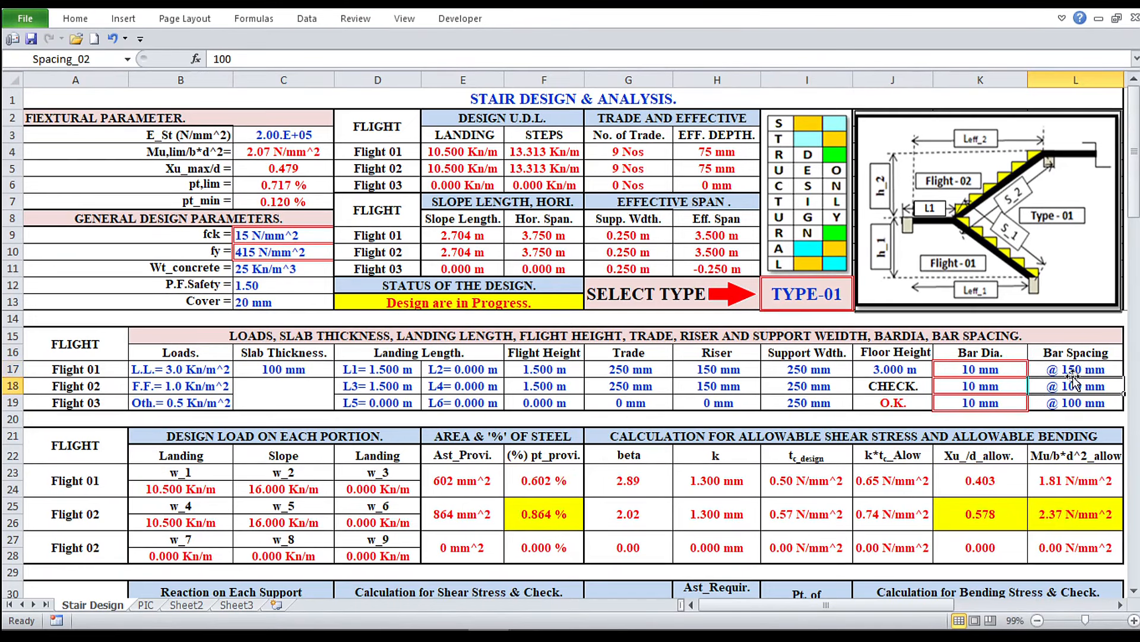
text(150)
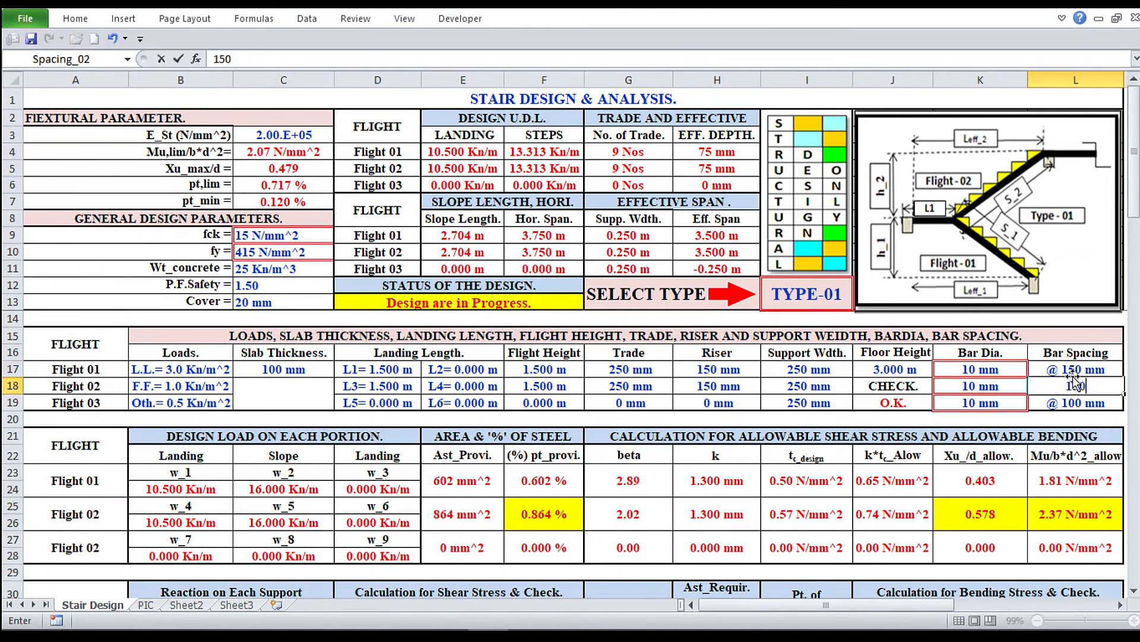
key(Return)
text(150)
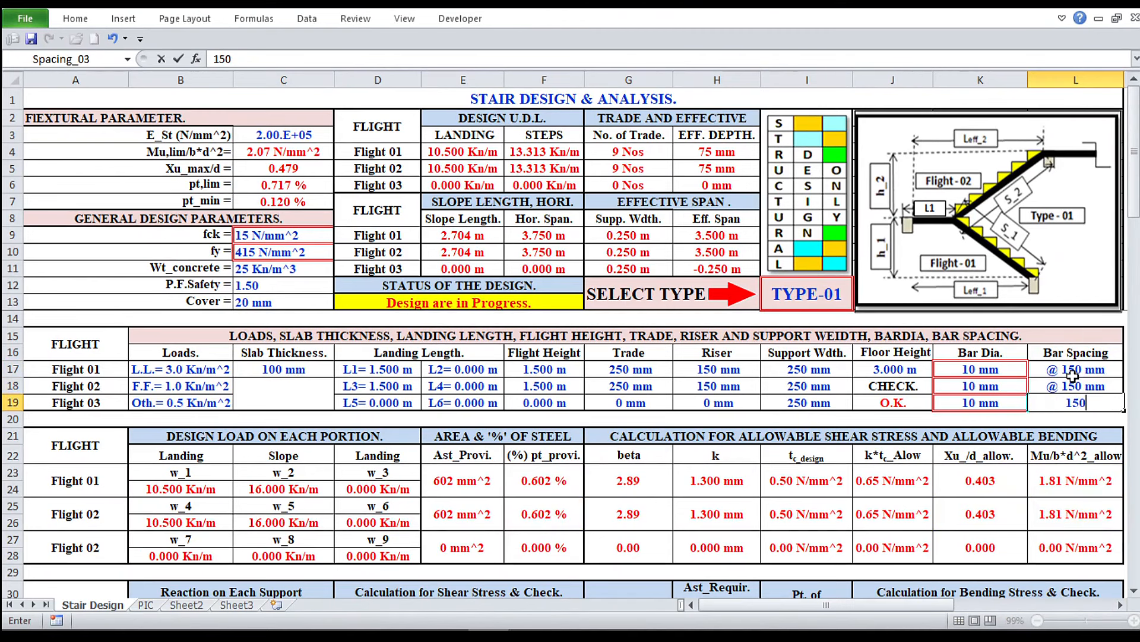
key(Return)
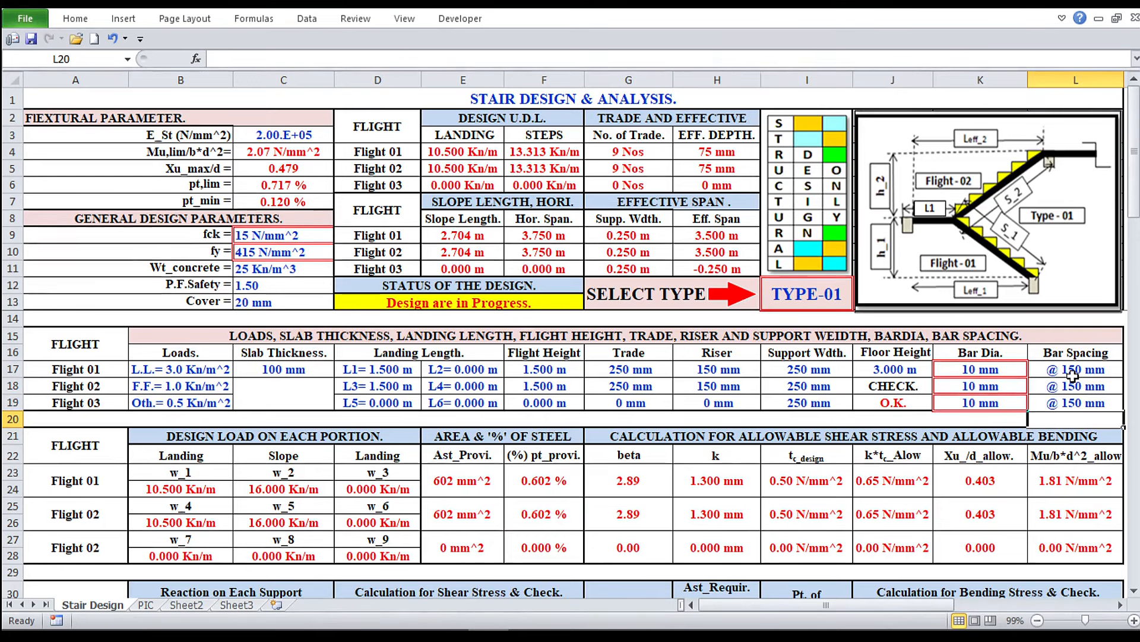
Step: Review the stress and deflection checks, and set the slab thickness to 110 mm
scroll(423, 418, down, 3)
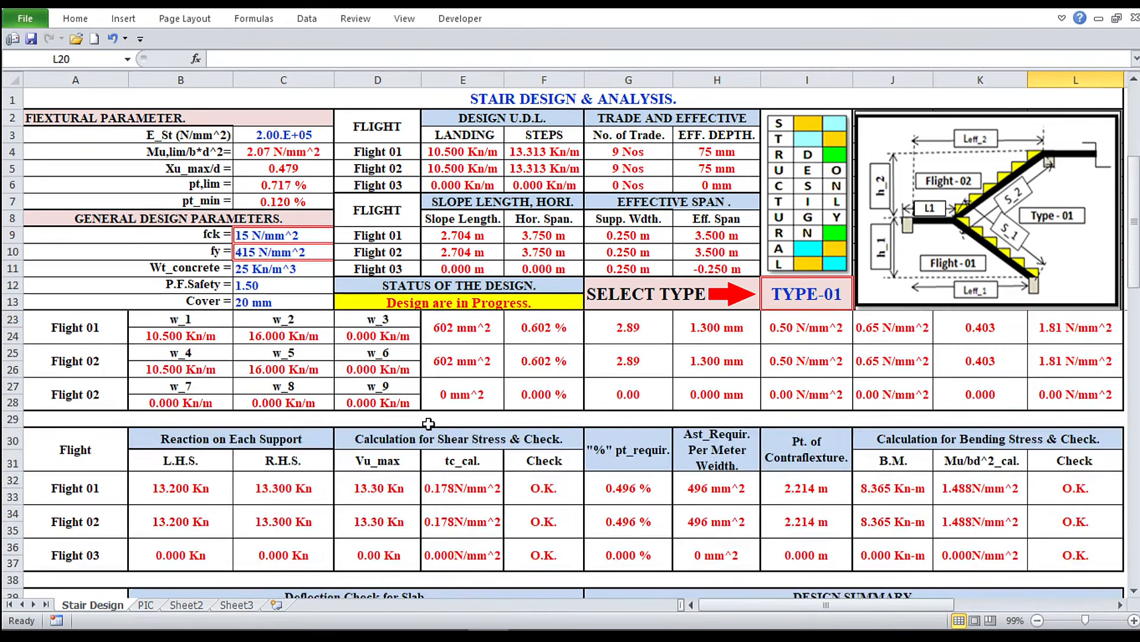
scroll(434, 425, down, 3)
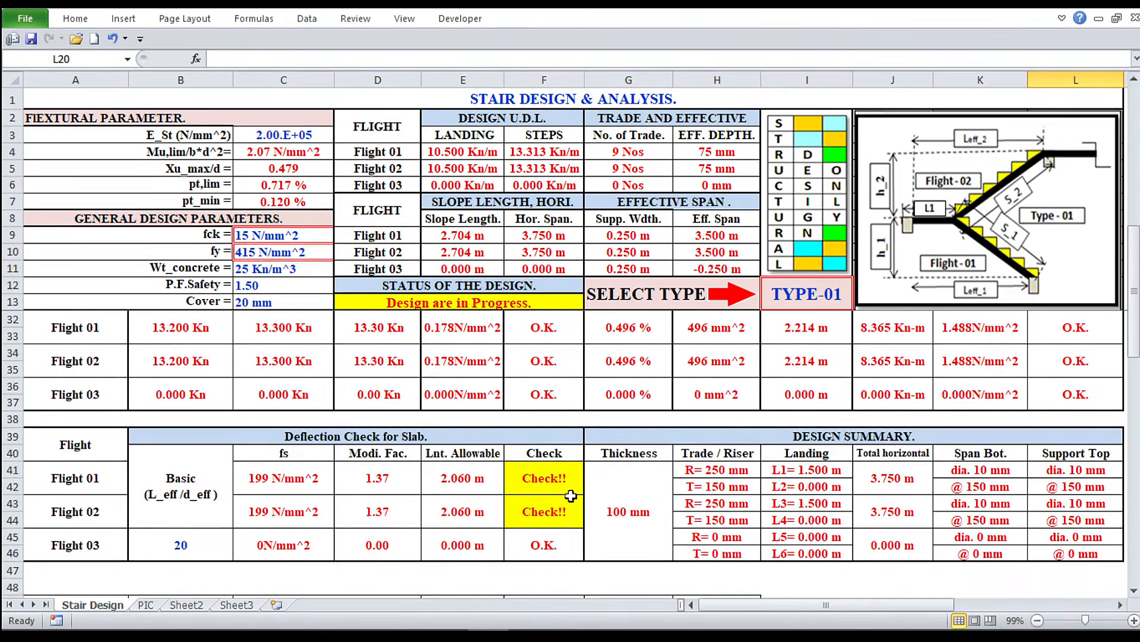
scroll(571, 496, up, 6)
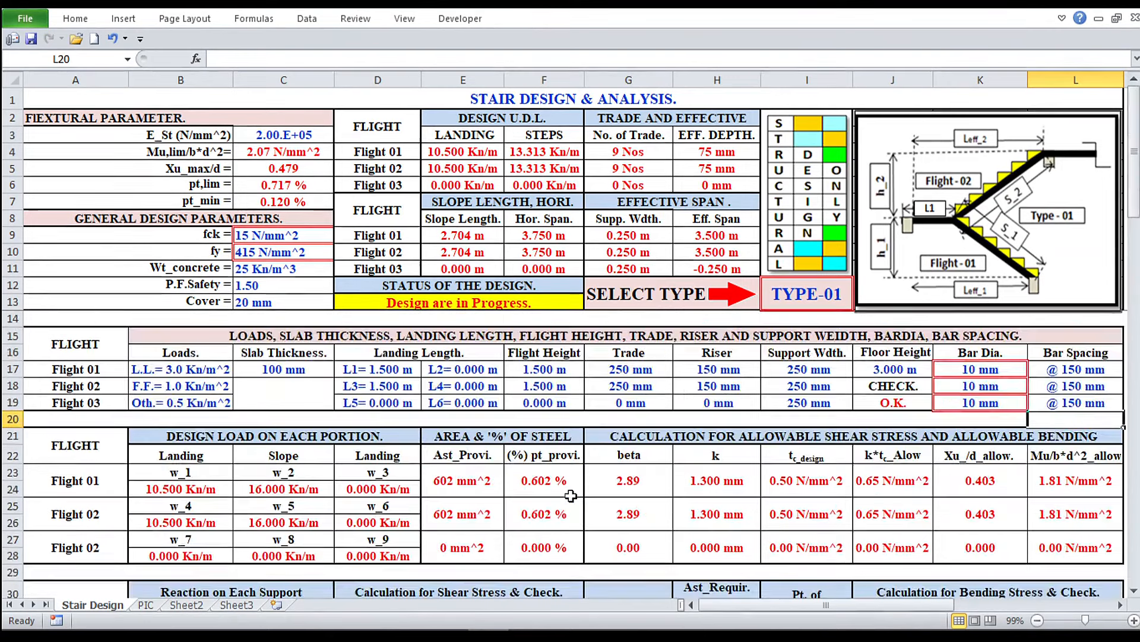
click(319, 371)
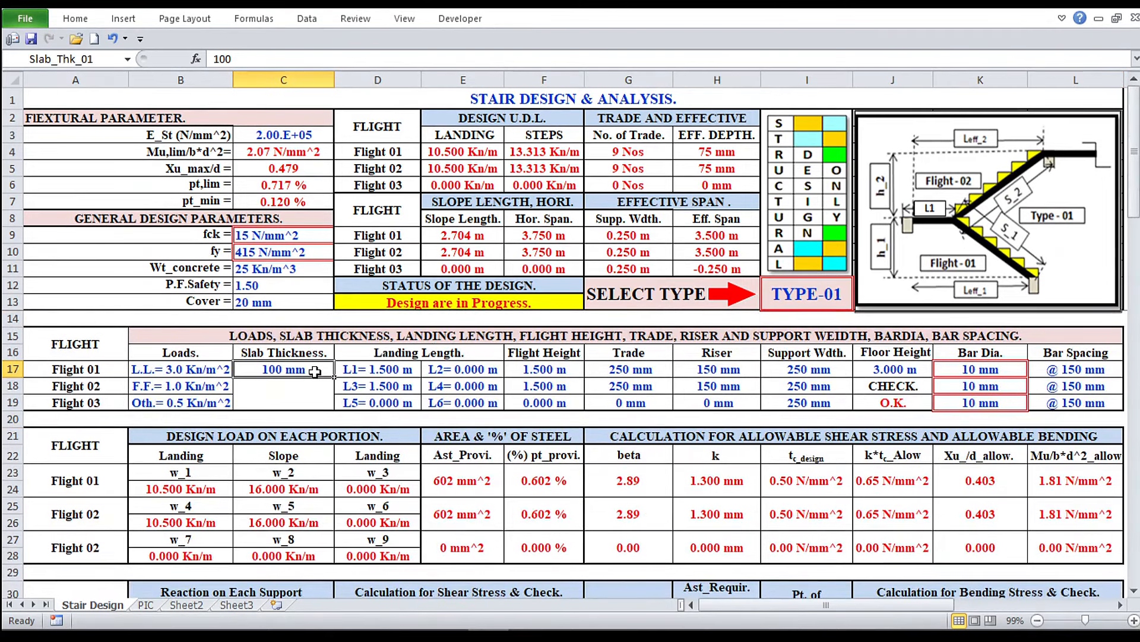
text(110)
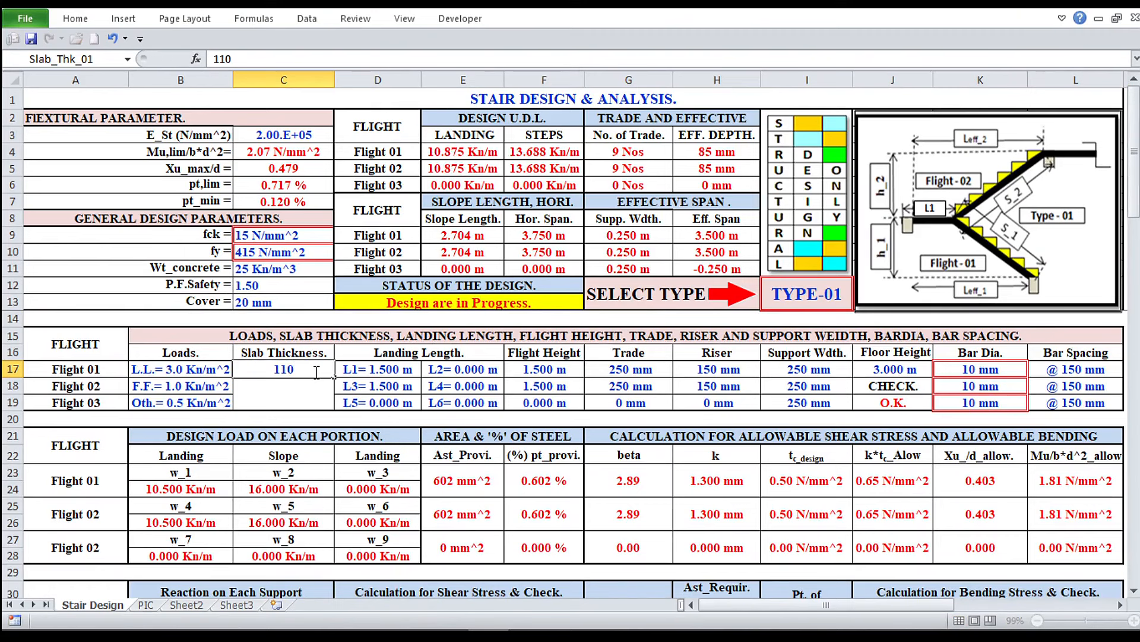
key(Return)
Step: Set the slab thickness to 125 mm
click(315, 372)
text(125)
key(Return)
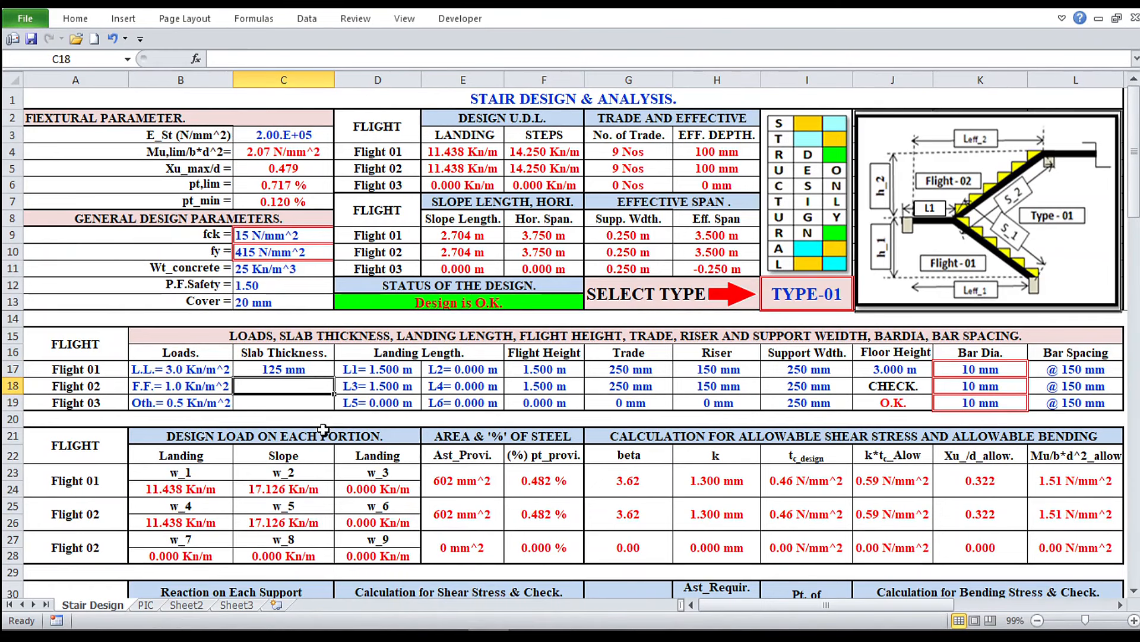
Step: Set the concrete strength fck to 20 N/mm^2 and the steel strength fy to 415 N/mm^2
click(313, 235)
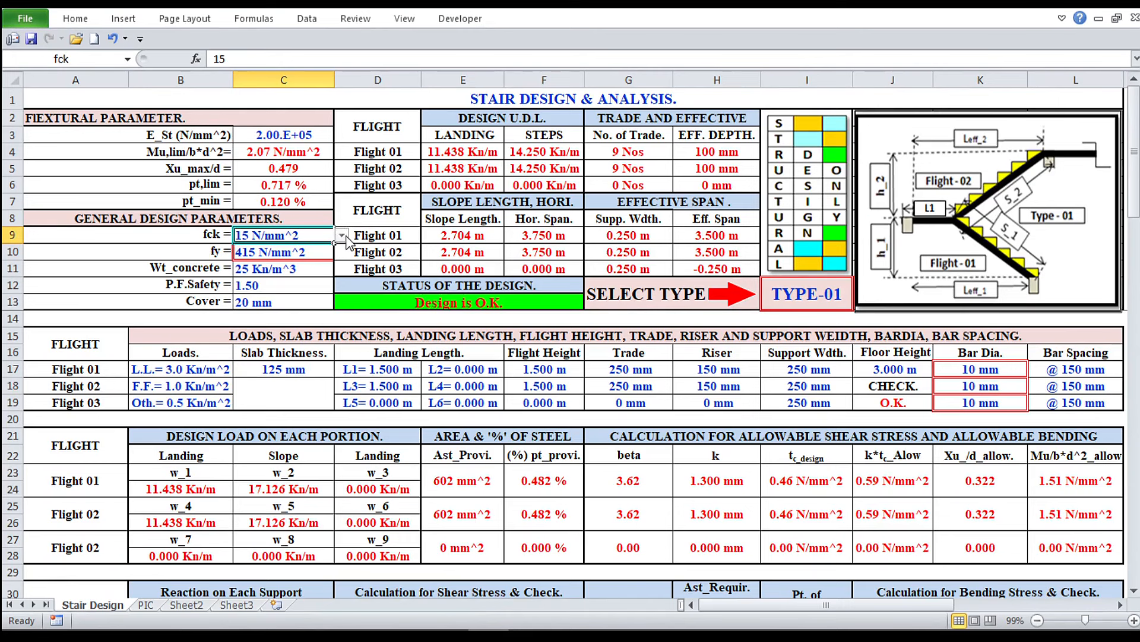
click(344, 236)
click(323, 270)
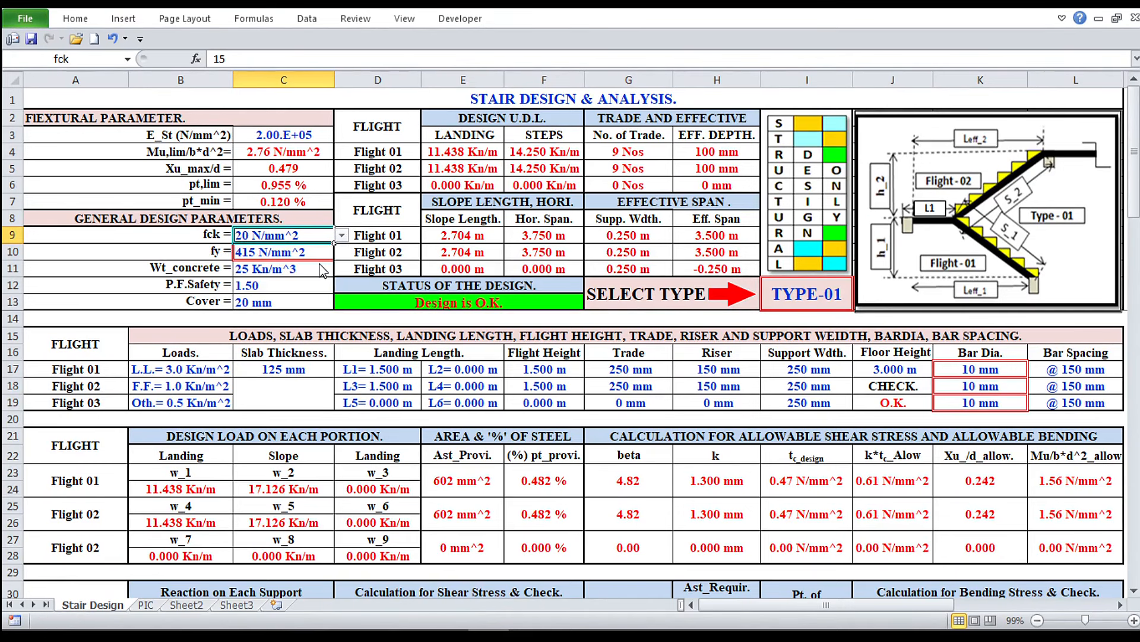
click(326, 253)
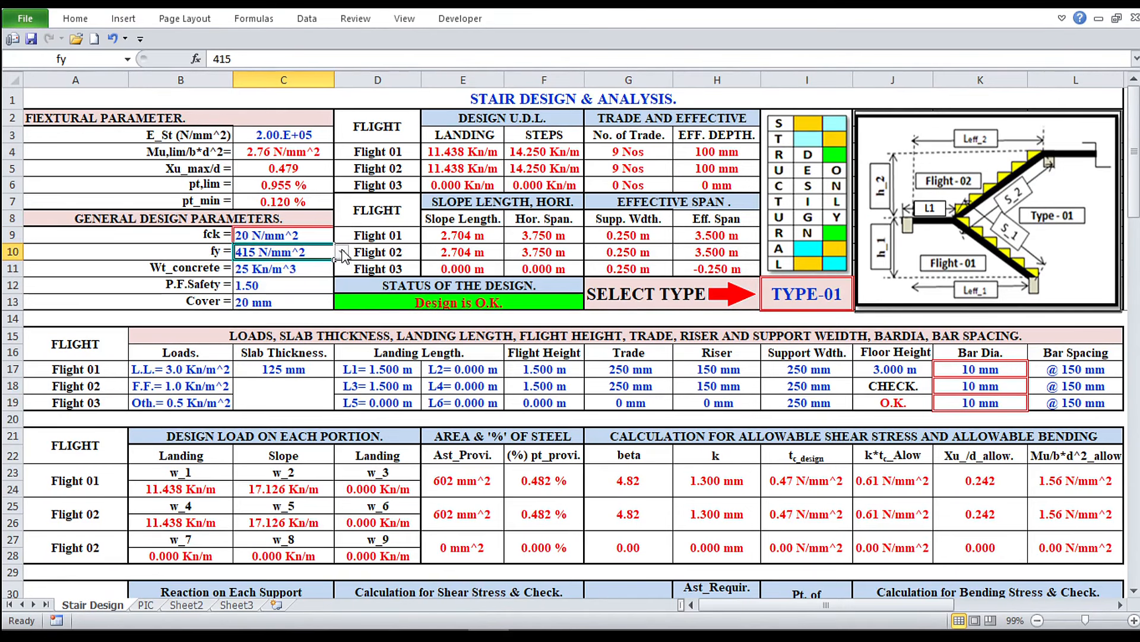
click(343, 254)
click(317, 280)
Step: Set the stair type to TYPE-0 to start a new design
click(825, 295)
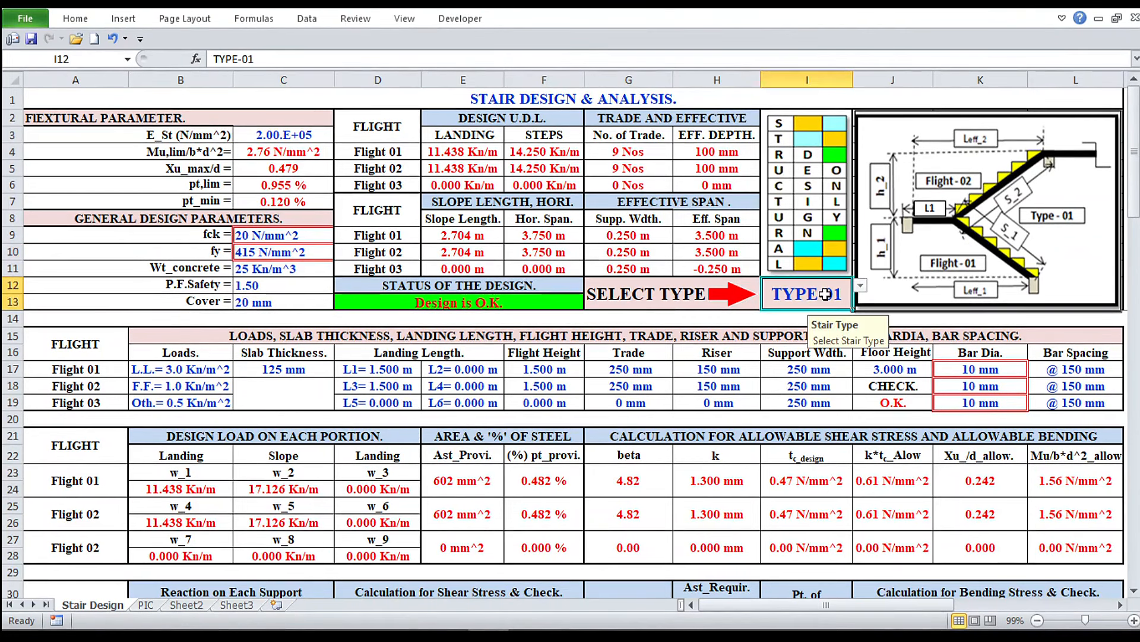
click(860, 286)
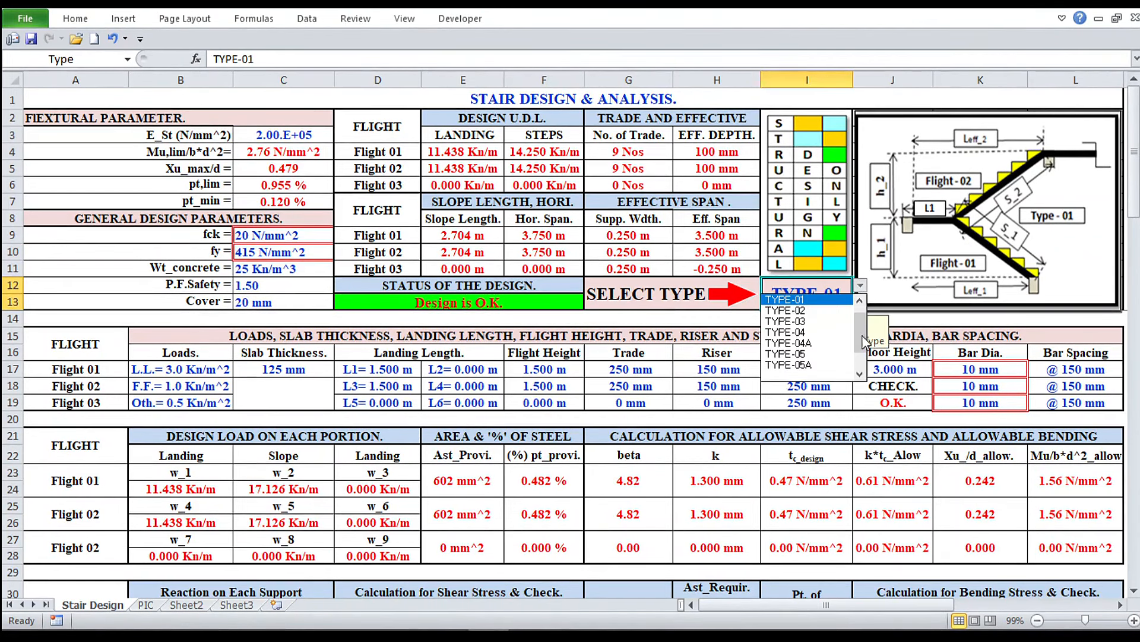
drag(866, 341, 861, 325)
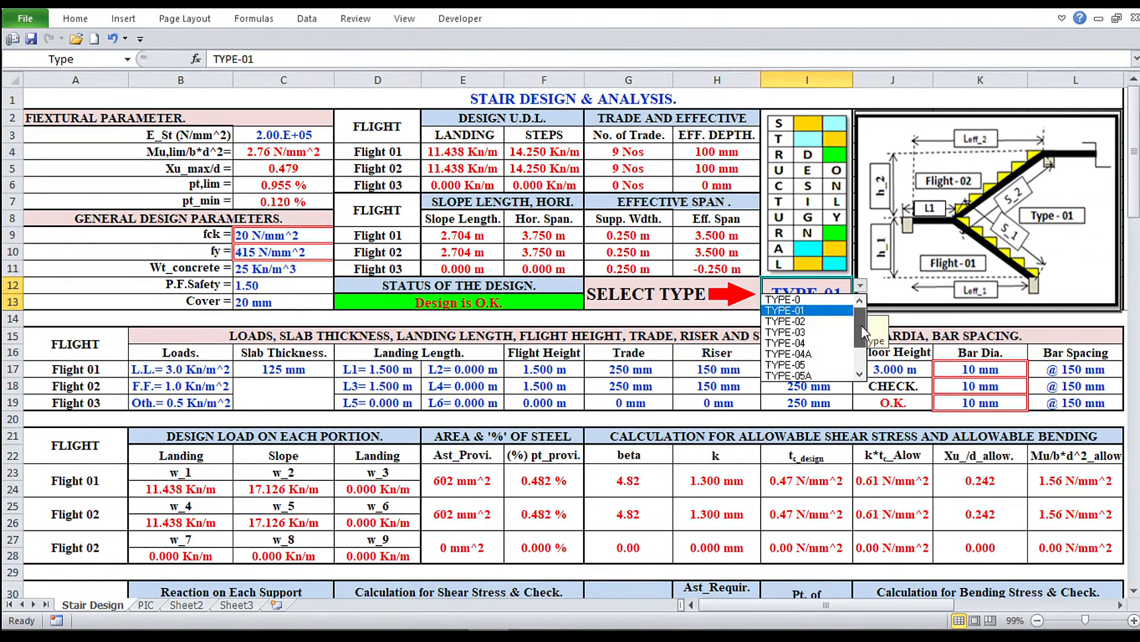
click(828, 304)
Step: Copy the block of zero values at A50 and use Paste Special to reset the basic input data from the L.L. load cell B17 onward
scroll(492, 367, down, 6)
scroll(493, 366, up, 1)
scroll(172, 367, up, 5)
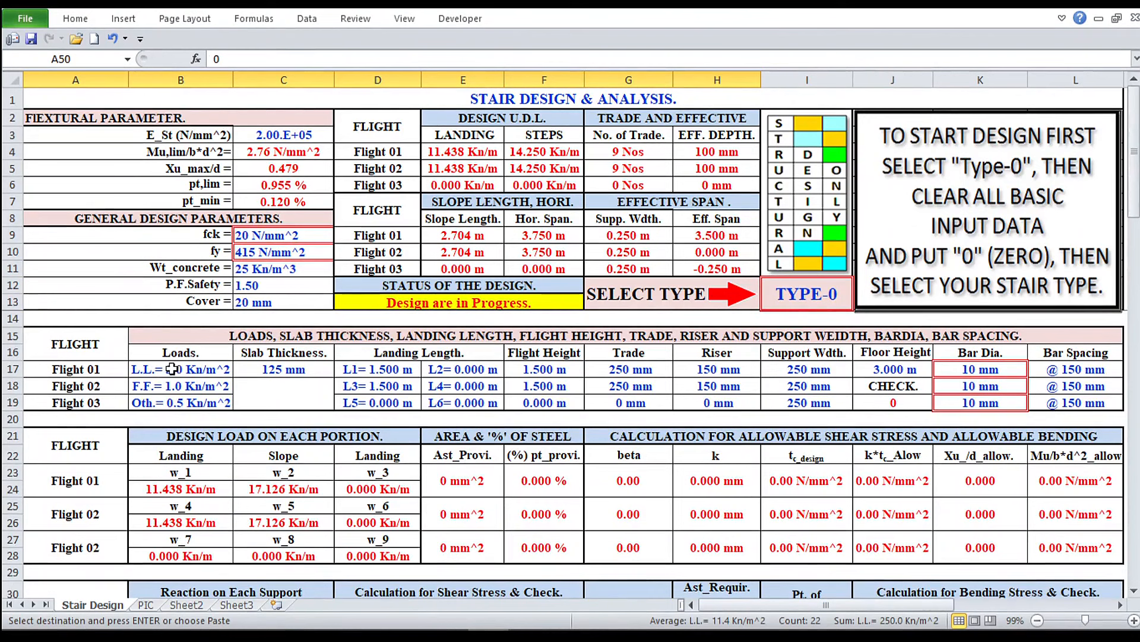
click(171, 369)
right_click(173, 372)
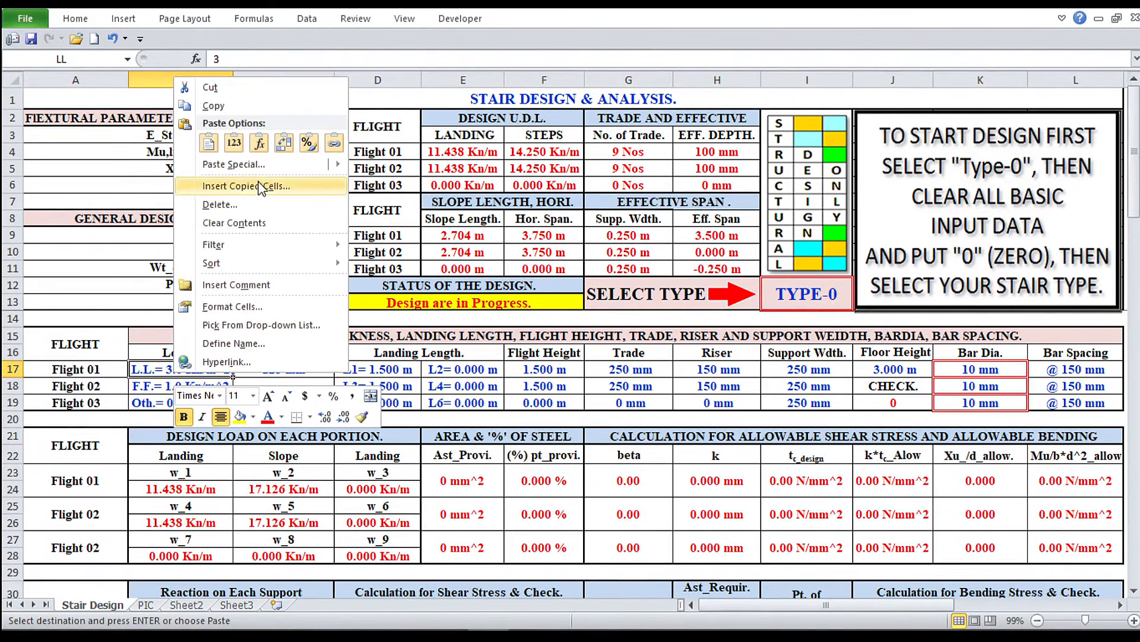
click(235, 163)
click(98, 108)
click(271, 279)
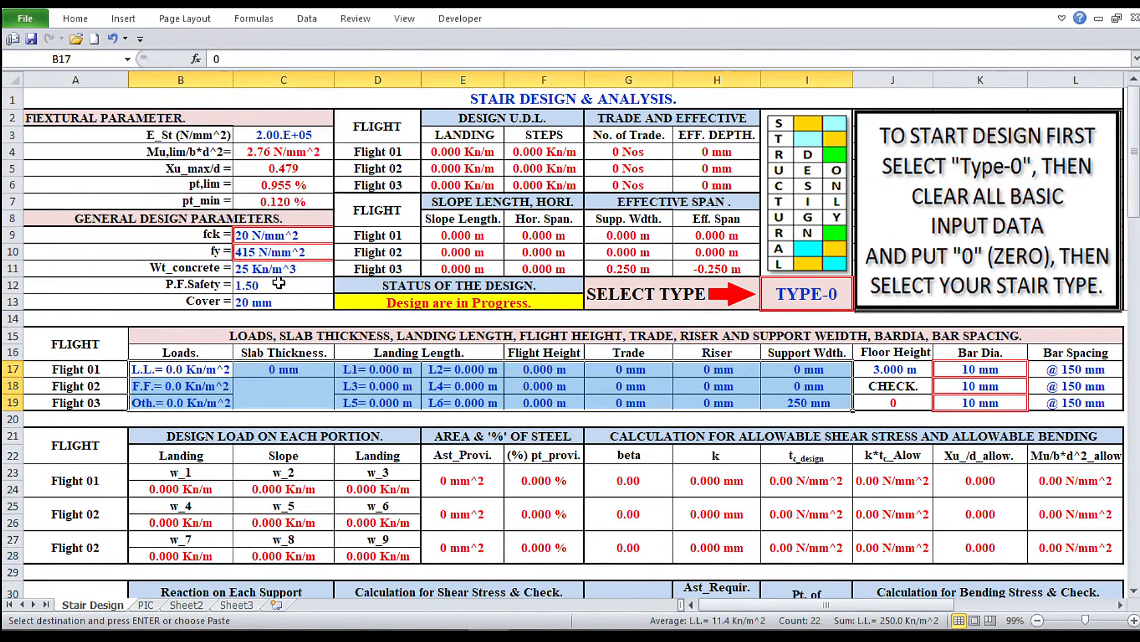
Step: Set the stair type to TYPE-02
click(799, 402)
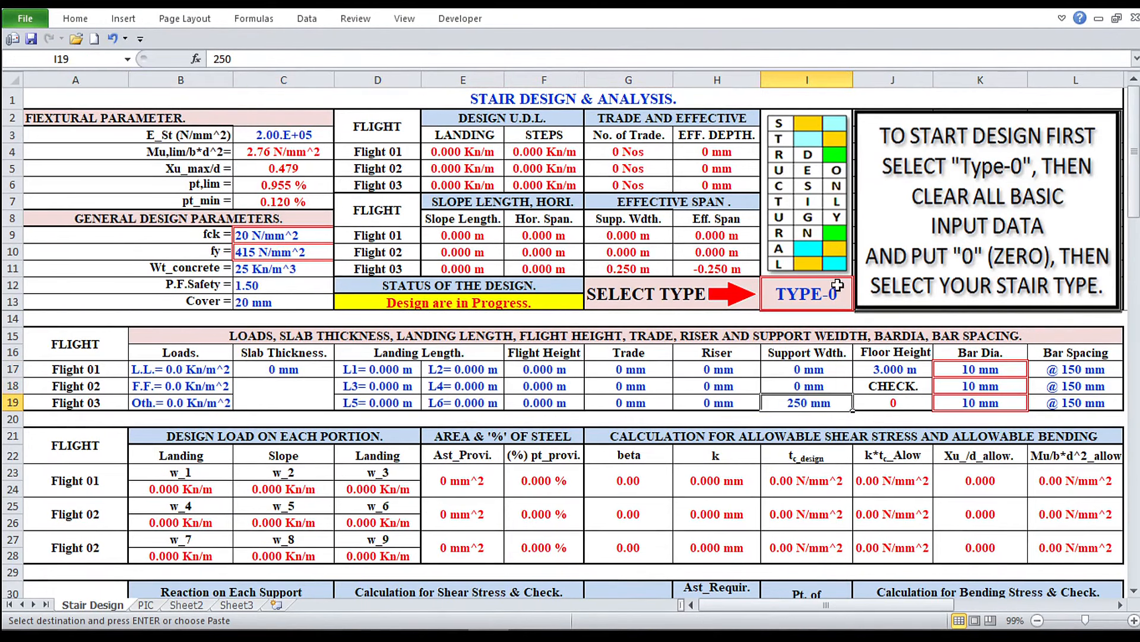
click(838, 285)
click(860, 287)
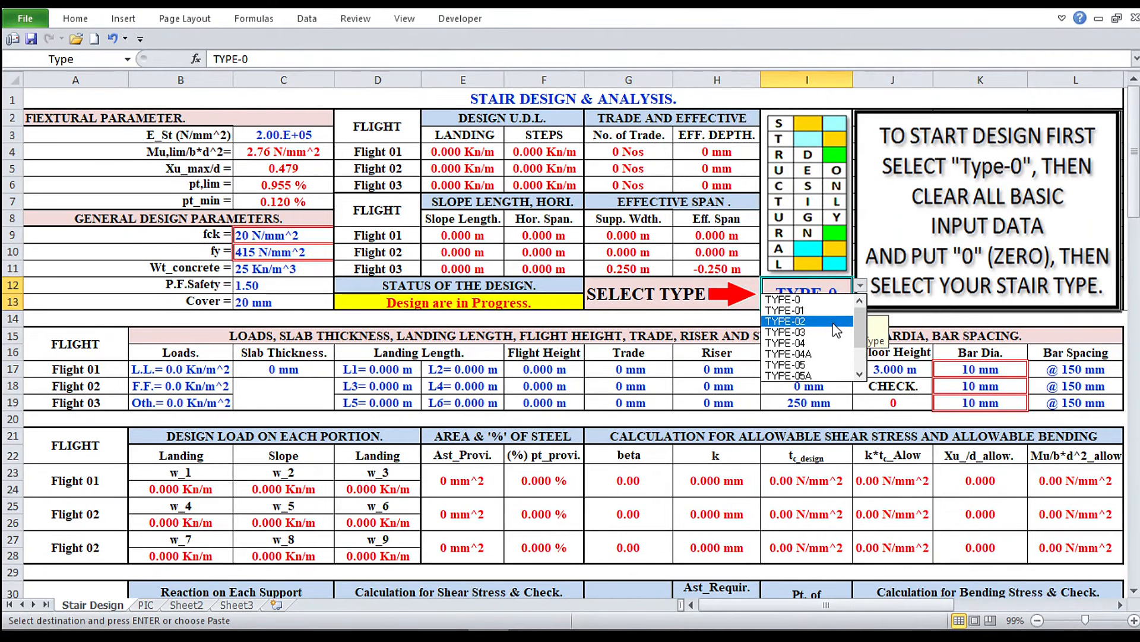
click(808, 320)
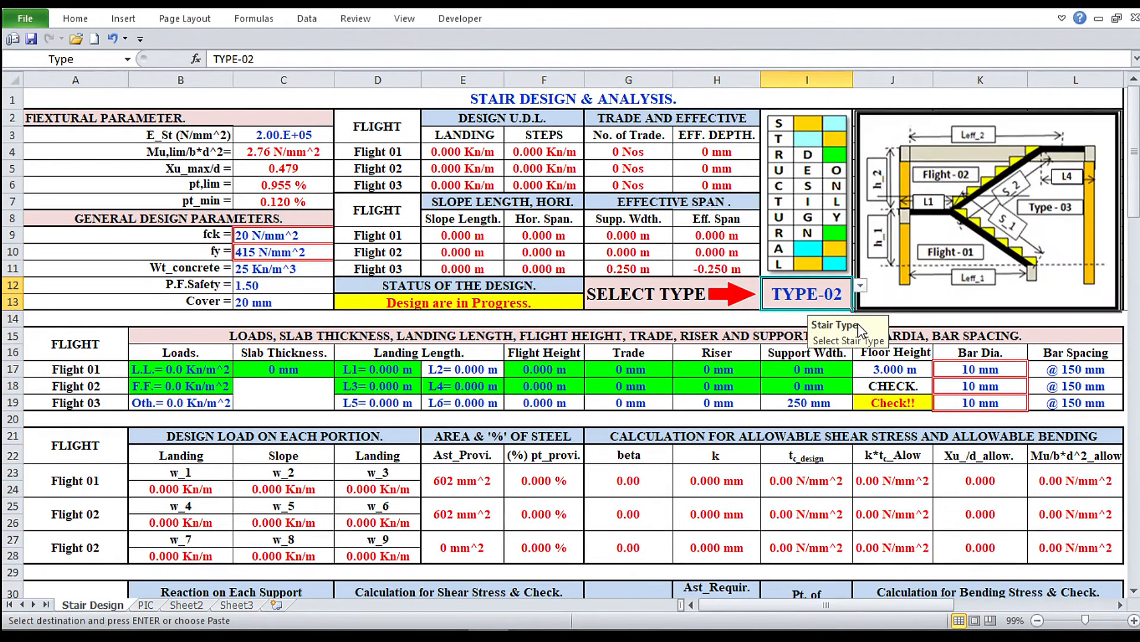
Step: Set the live load (L.L.) to 3 Kn/m^2 and the floor finish load (F.F.) to 1 Kn/m^2
click(195, 364)
text(3)
key(Return)
text(1)
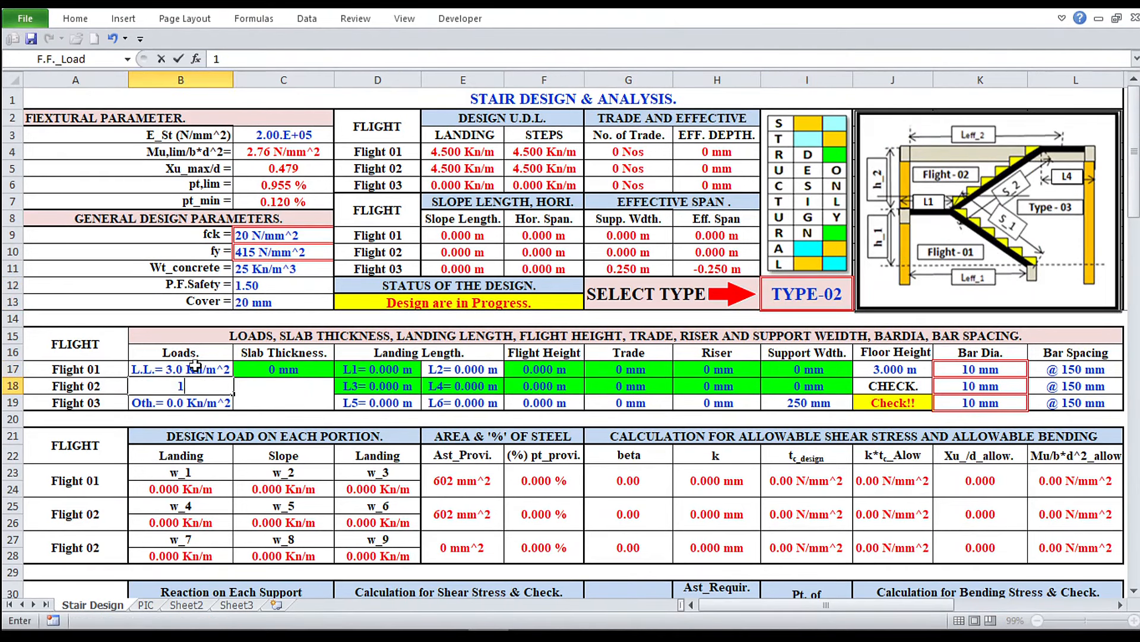
key(Return)
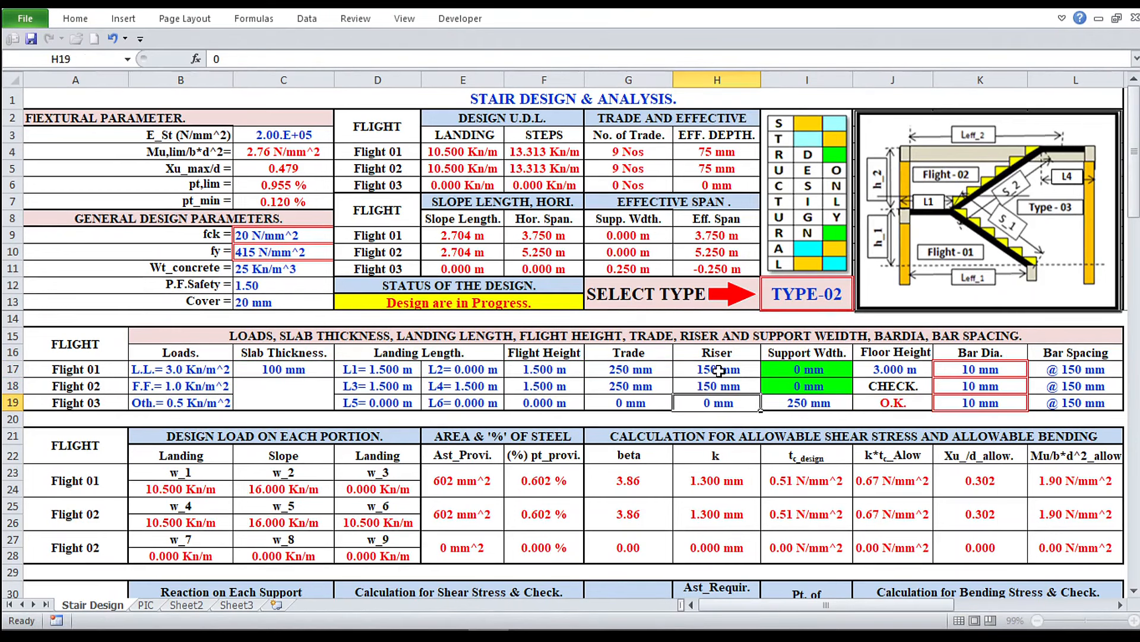
Step: Set the support width of Flight 01 and Flight 02 to 250 mm each for the TYPE-02 stair
click(795, 369)
text(2)
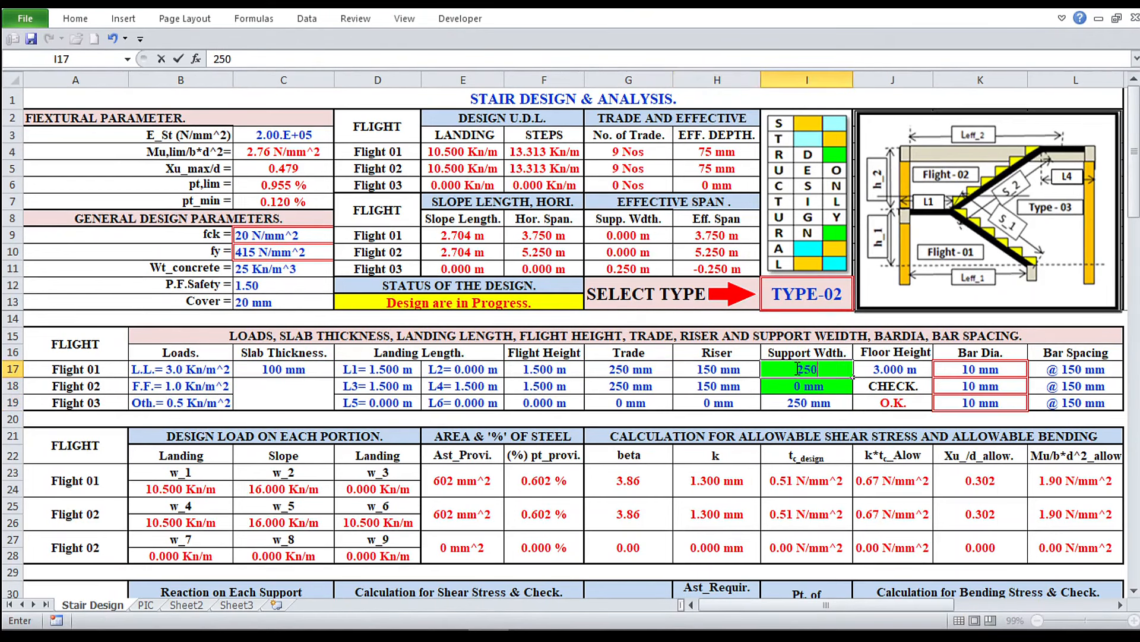
text(50)
key(Return)
text(25)
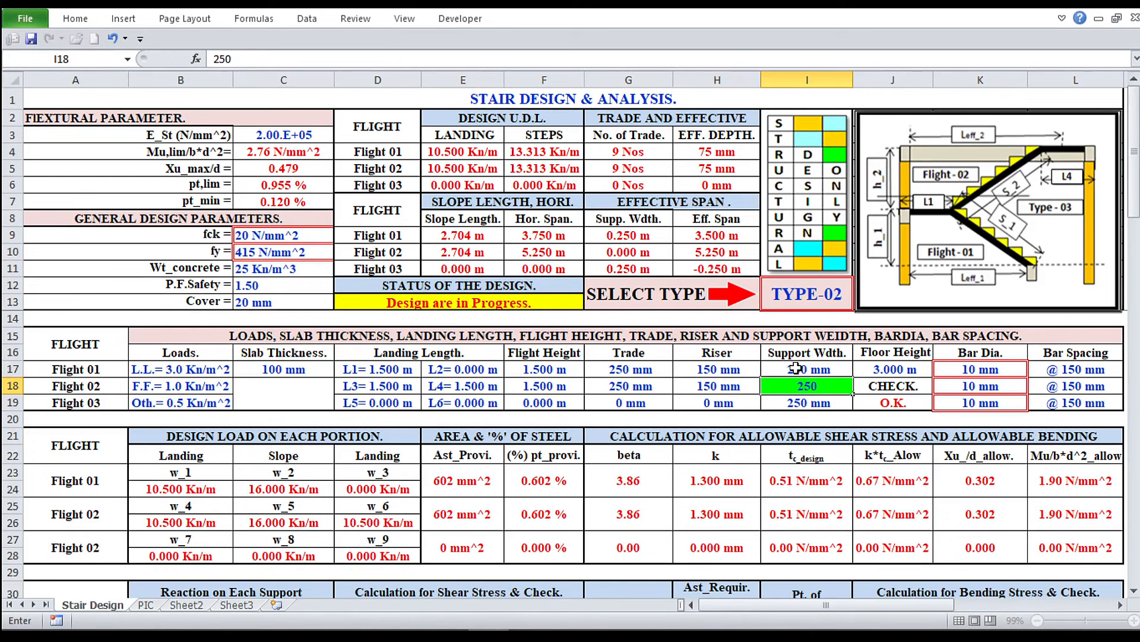
text(0)
key(Return)
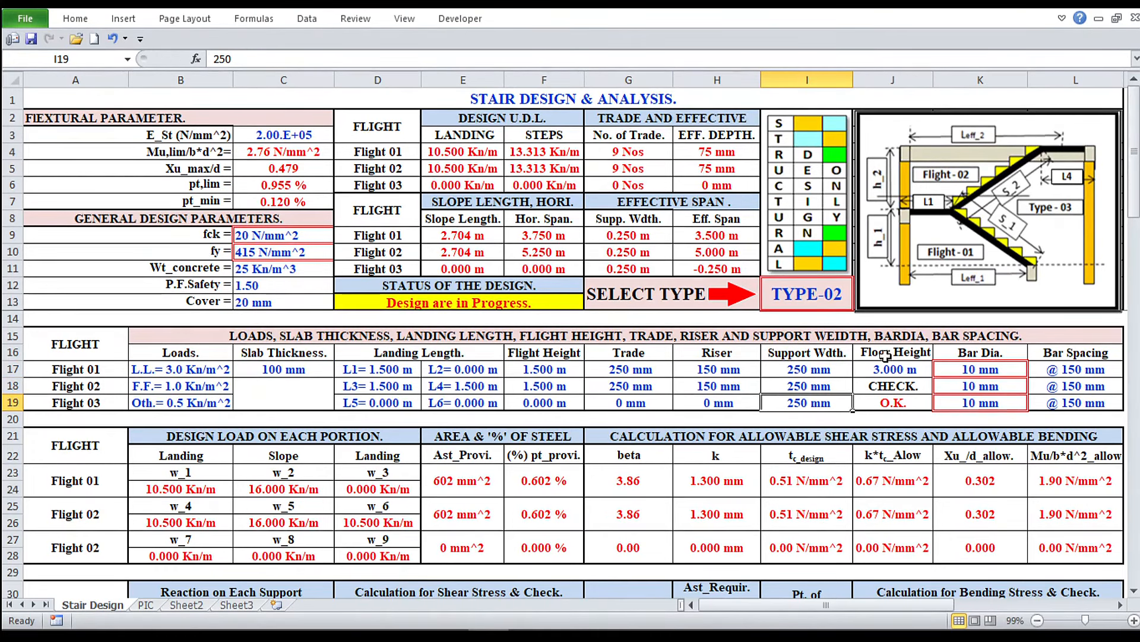
Step: Review the stress check tables and set the concrete grade fck to 25 N/mm^2
scroll(767, 455, down, 4)
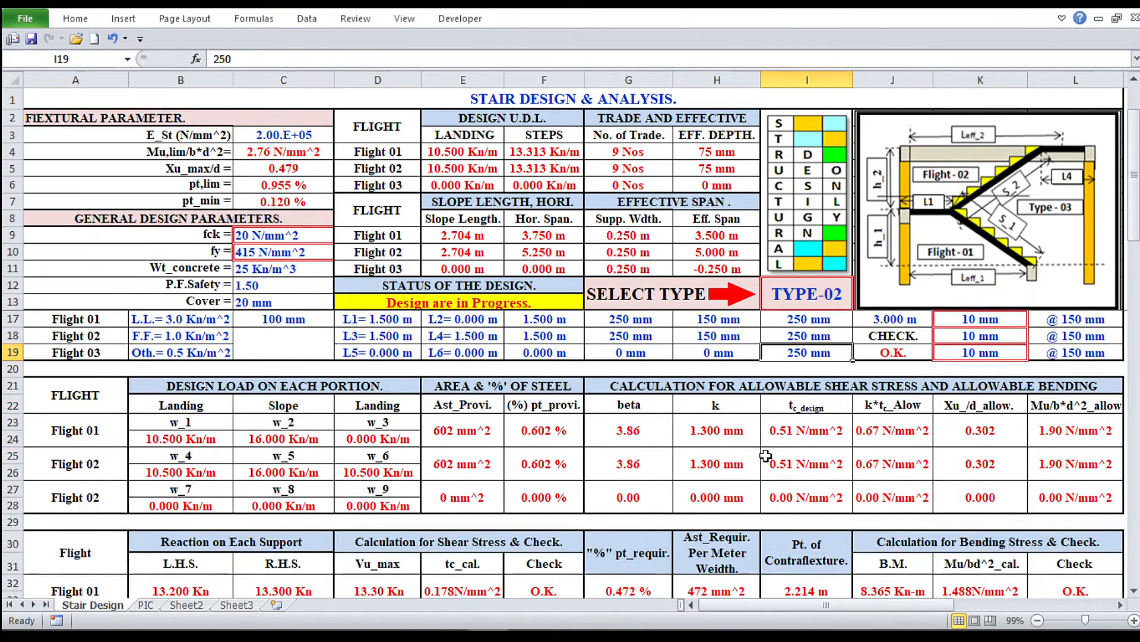
scroll(675, 380, up, 4)
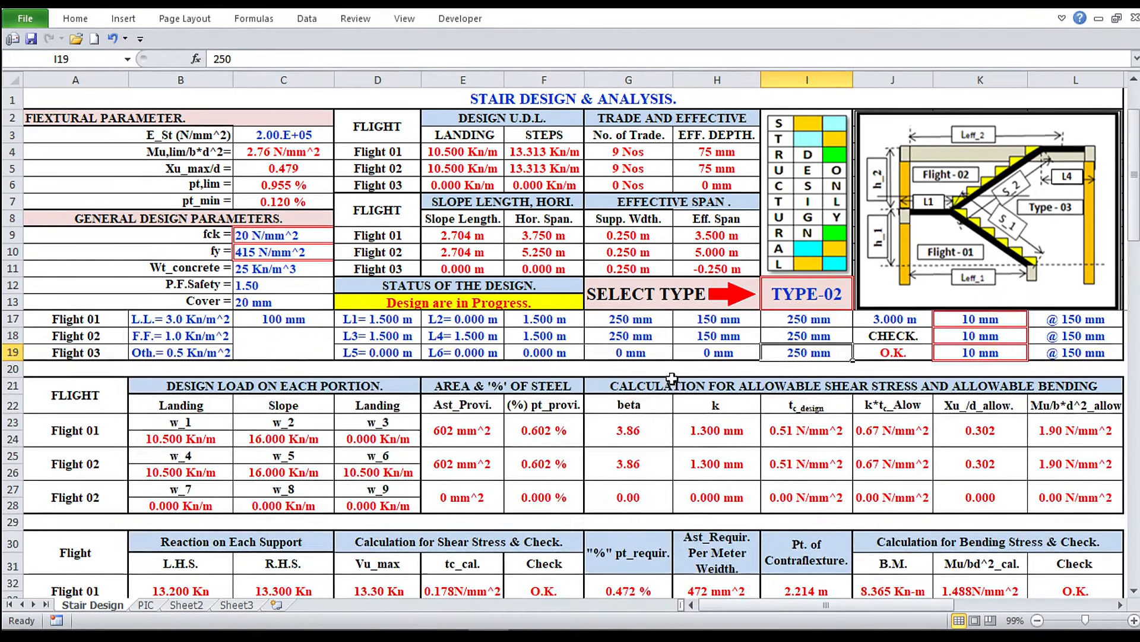
scroll(675, 380, down, 8)
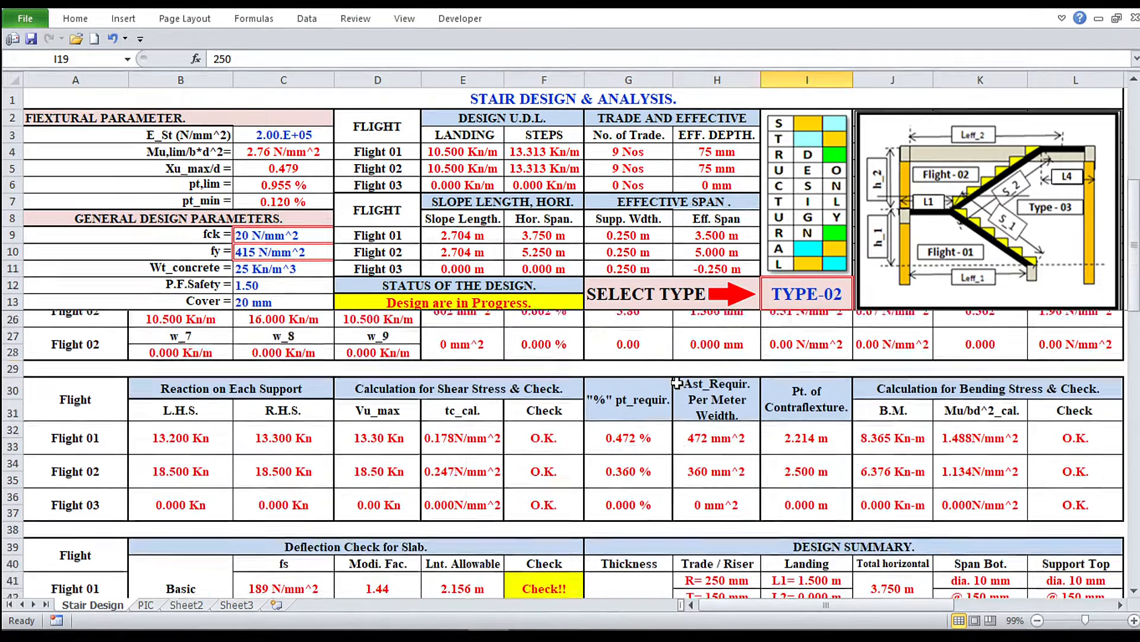
scroll(583, 404, up, 8)
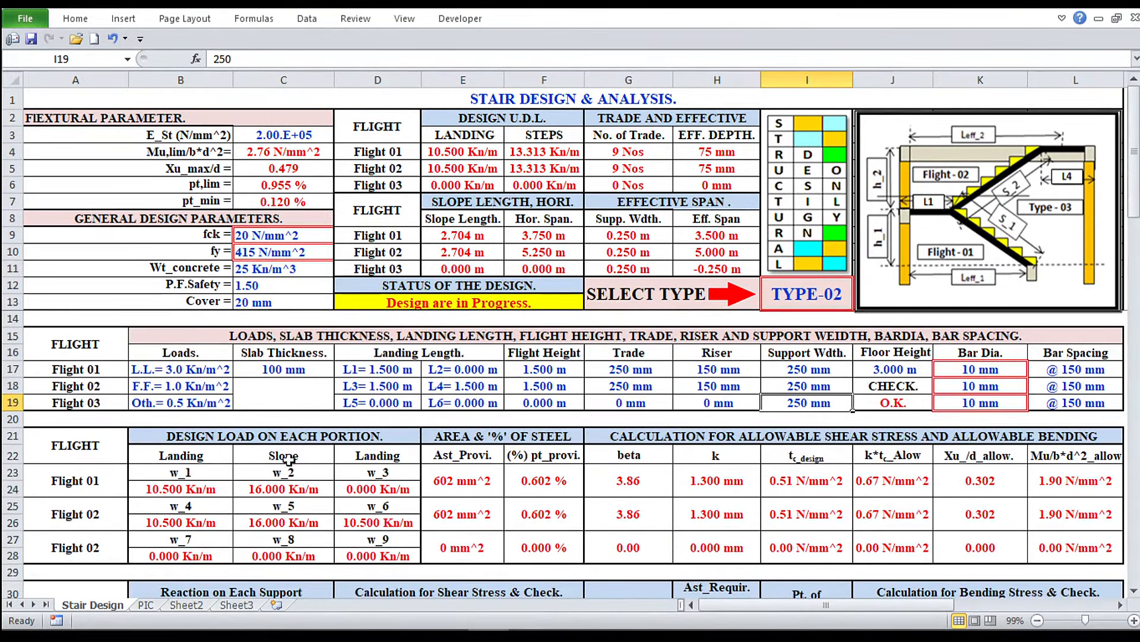
click(324, 252)
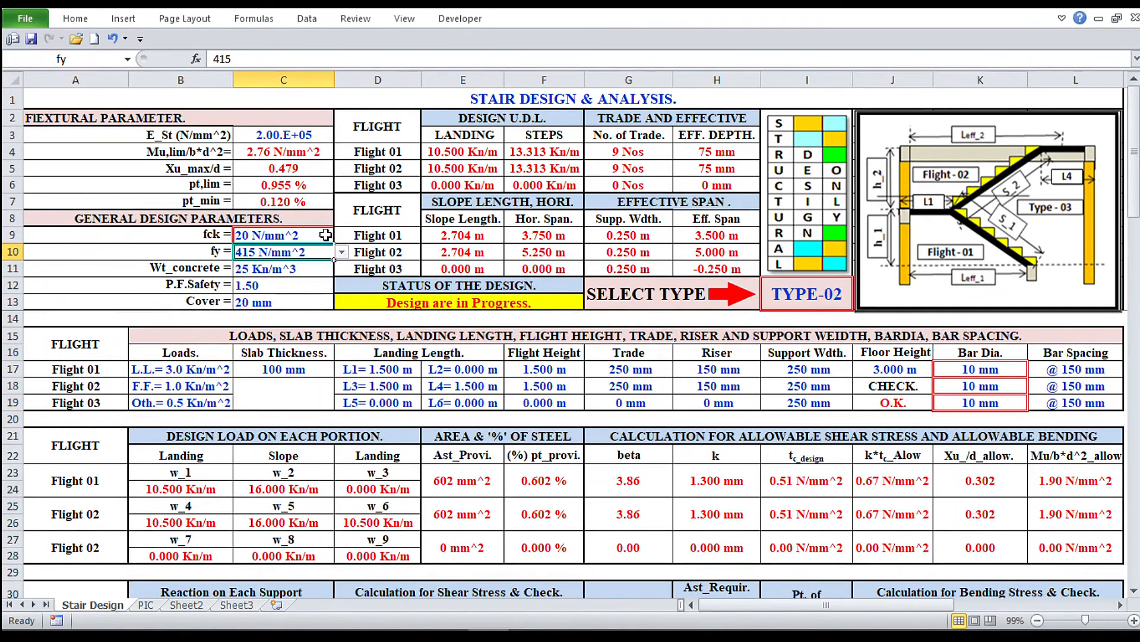
click(325, 236)
click(342, 237)
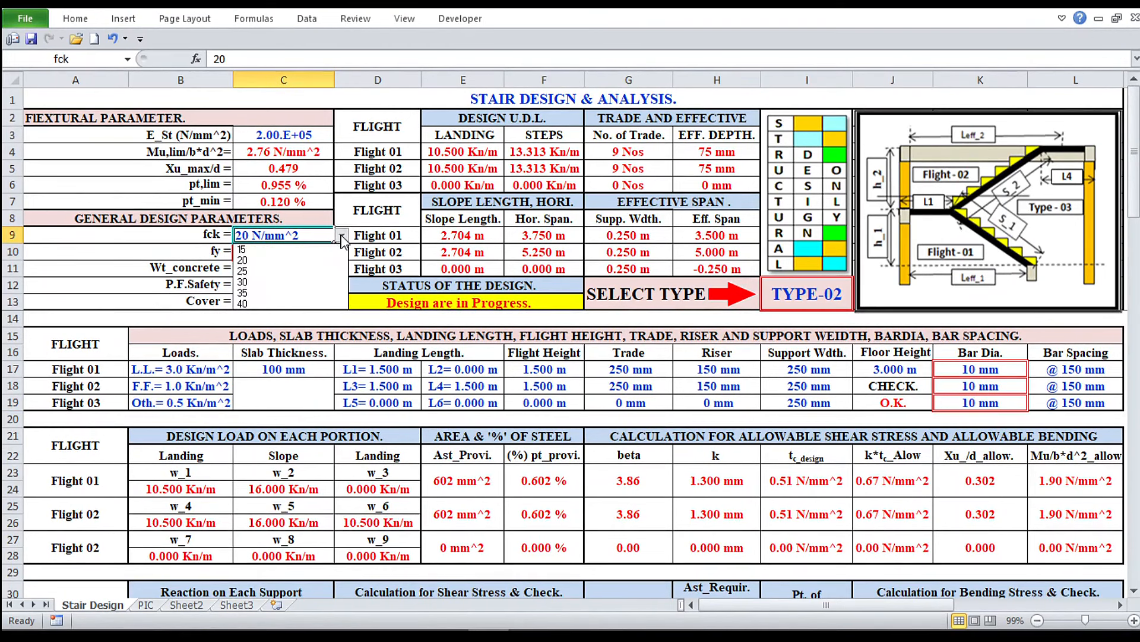
click(308, 271)
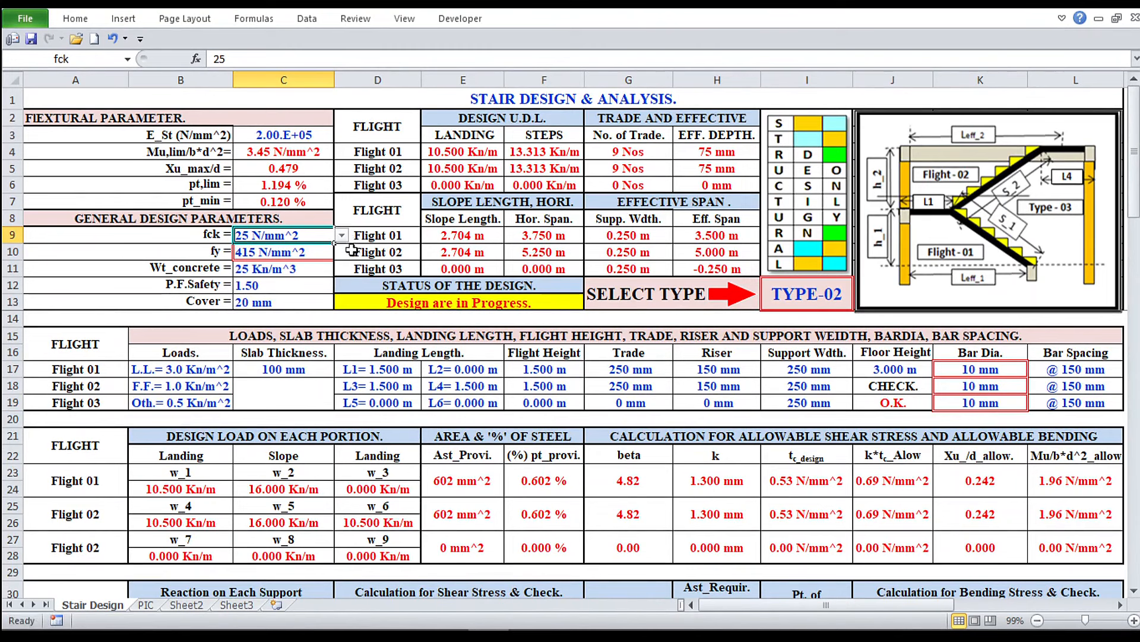
Step: Set the steel grade fy to 500 N/mm^2 and the concrete grade fck to 20 N/mm^2
click(315, 252)
click(342, 253)
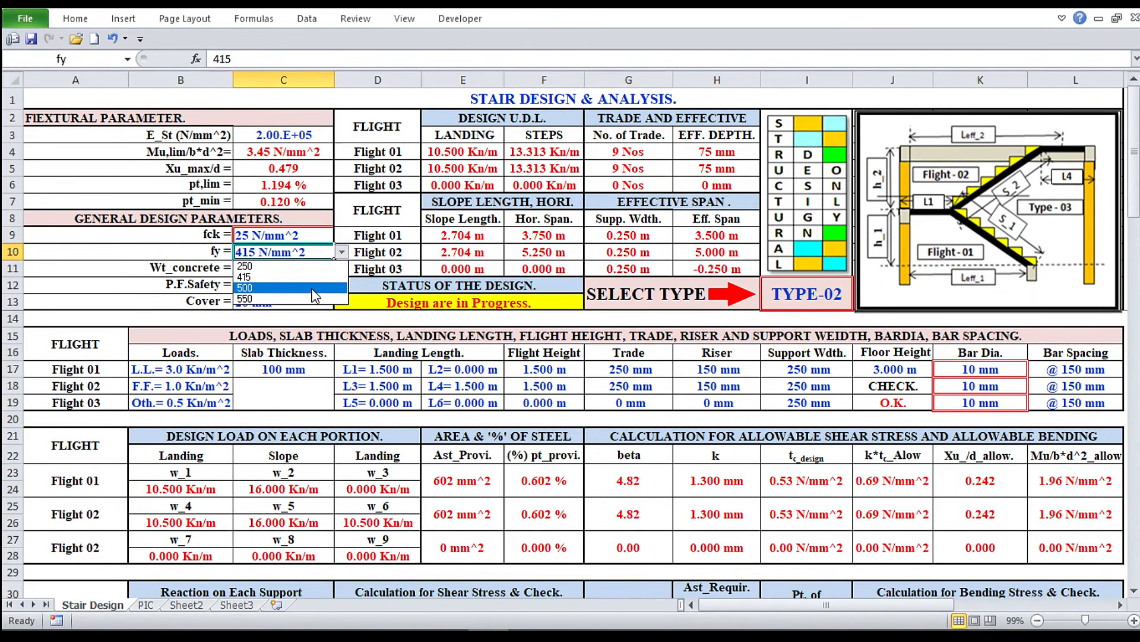
click(314, 289)
click(321, 237)
click(342, 236)
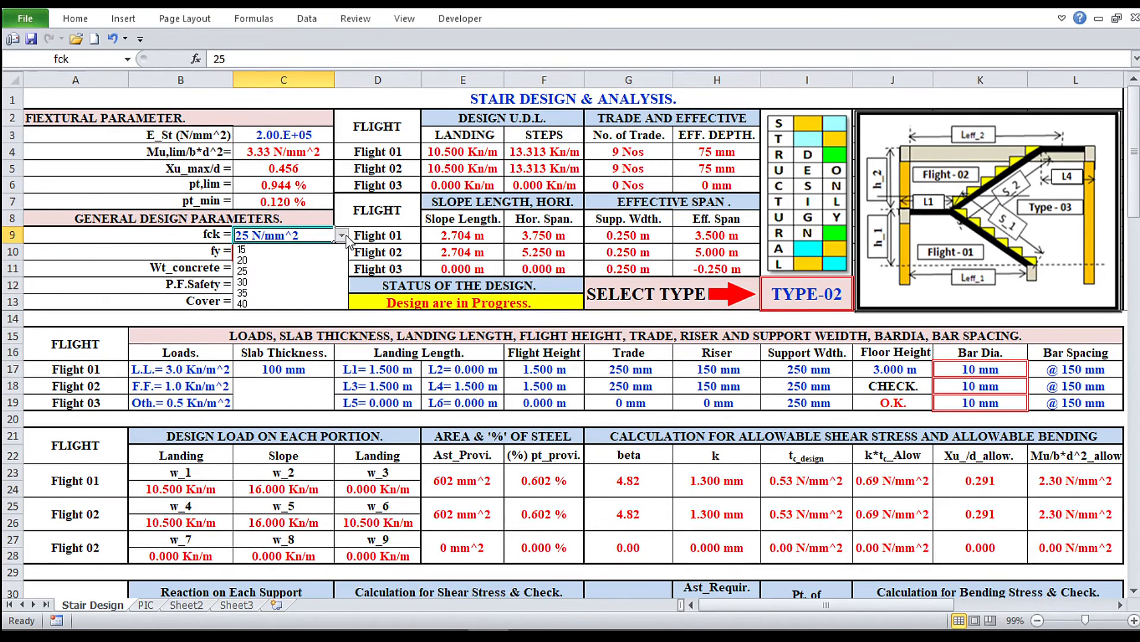
click(321, 261)
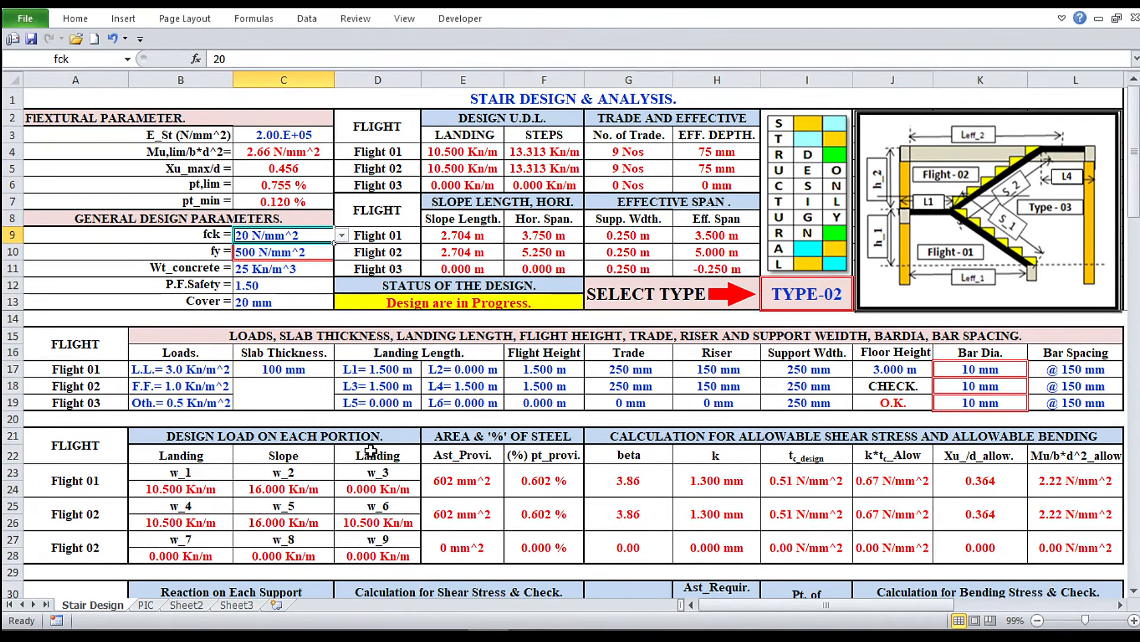
Step: Try slab thicknesses of 150 mm and 140 mm for the TYPE-02 stair
click(285, 367)
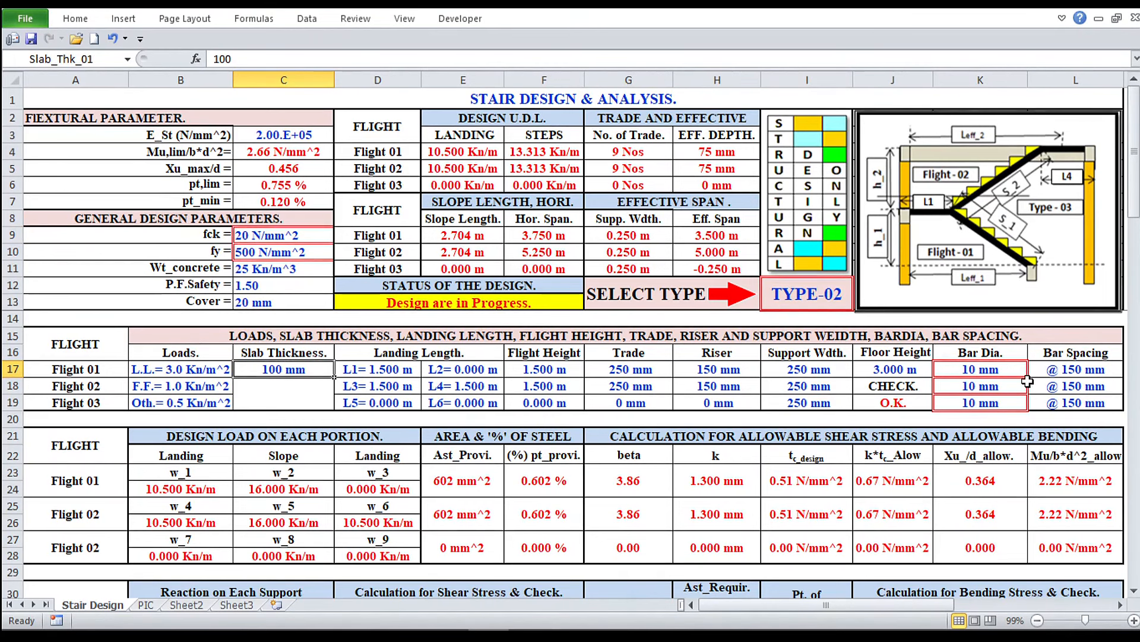
text(150)
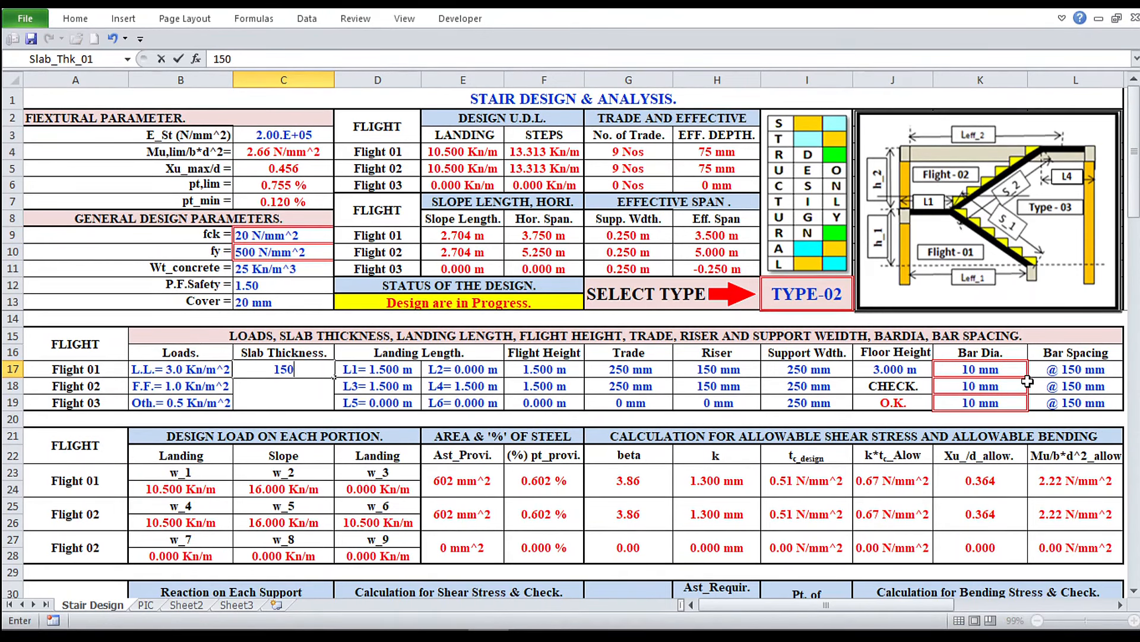
key(Return)
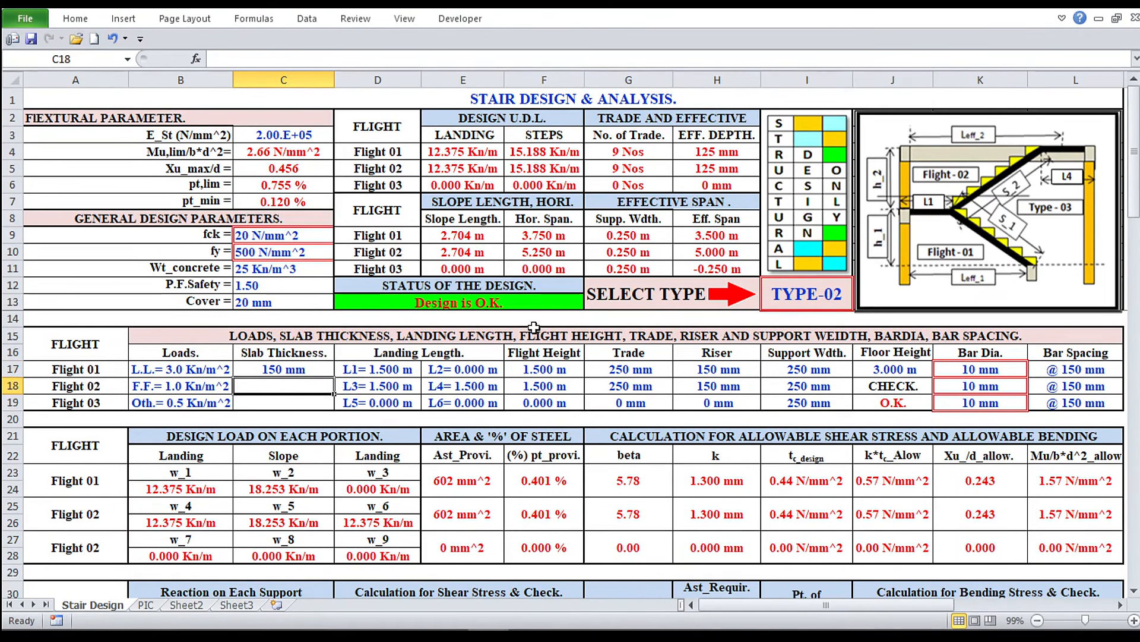
click(272, 372)
text(140)
key(Return)
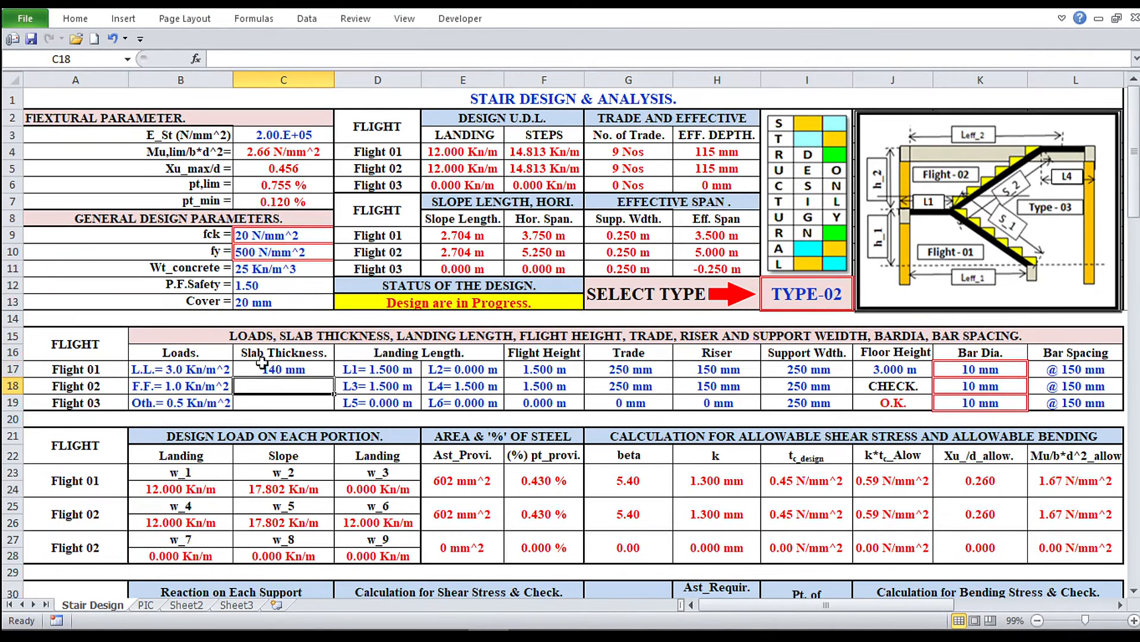
Step: Try a slab thickness of 145 mm for the TYPE-02 stair
click(250, 353)
click(285, 373)
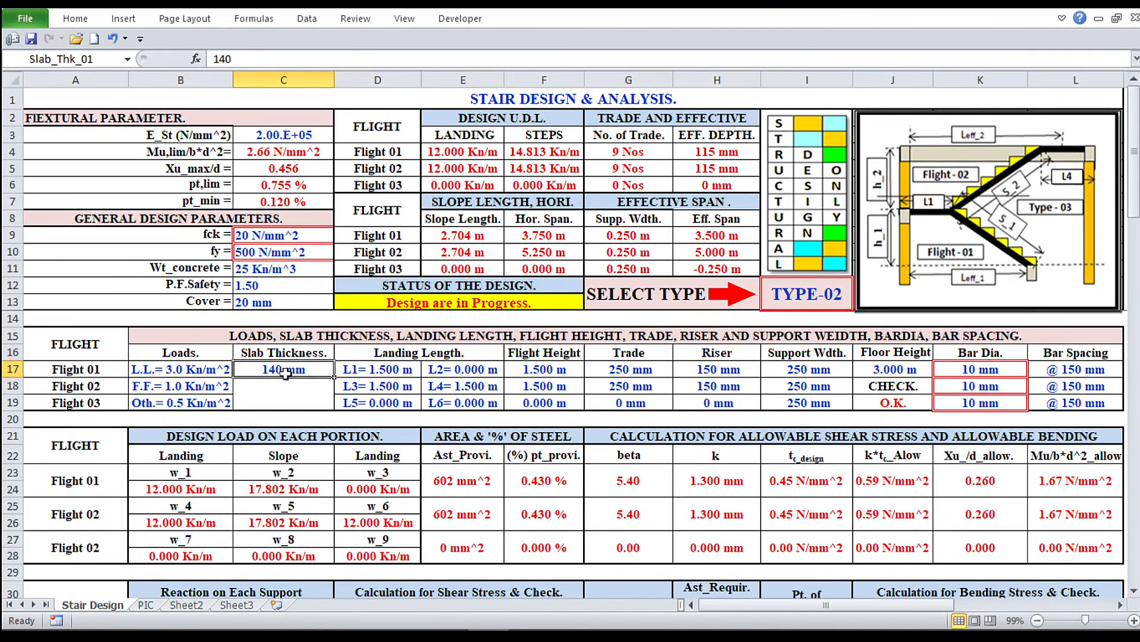
text(145)
key(Return)
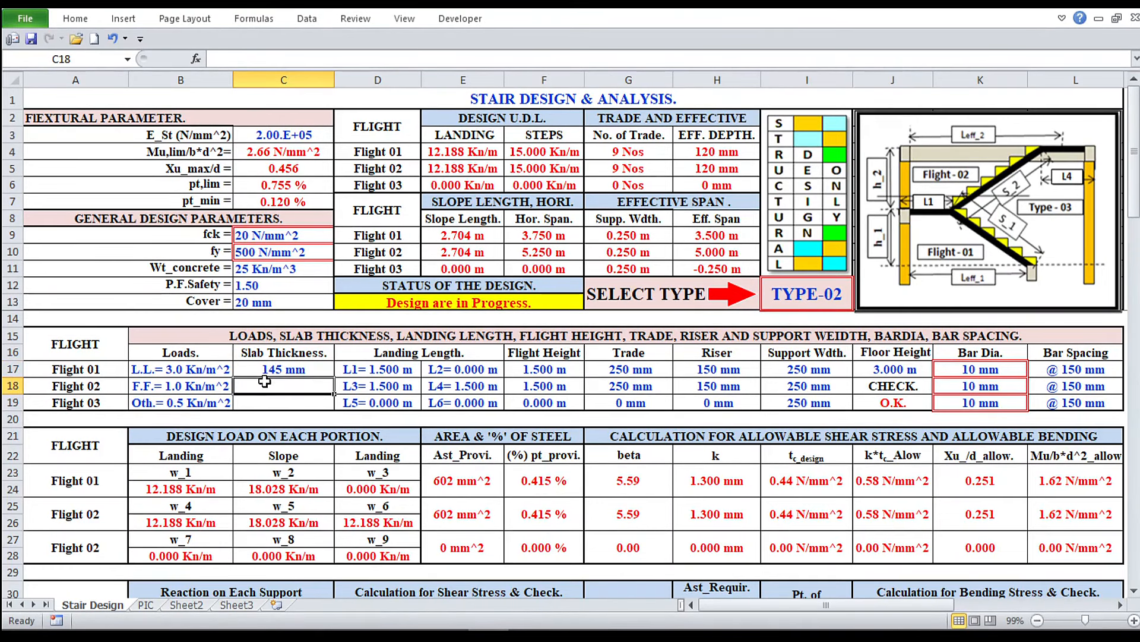
drag(264, 381, 265, 376)
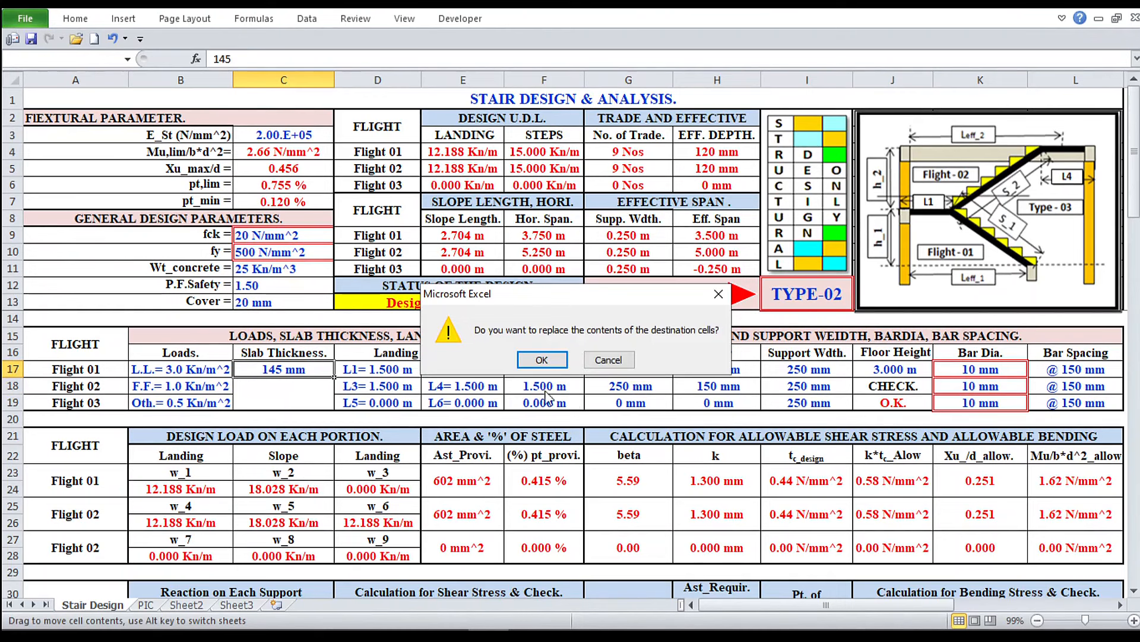
click(606, 359)
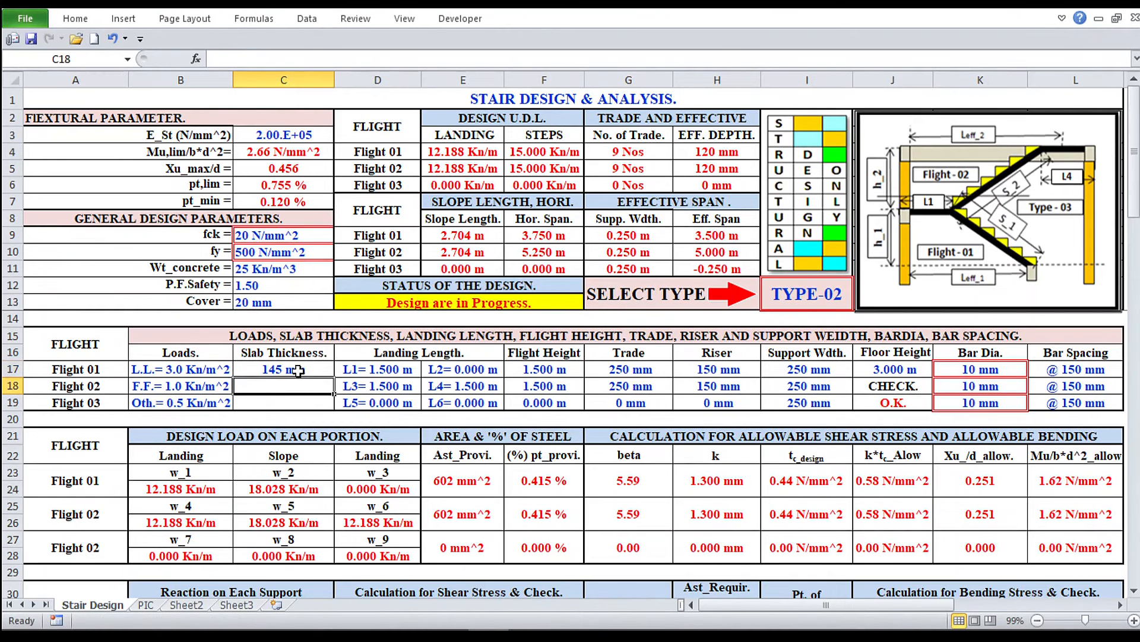
Step: Set the TYPE-02 slab thickness to 150 mm and review the deflection check and design summary
click(299, 370)
text(150)
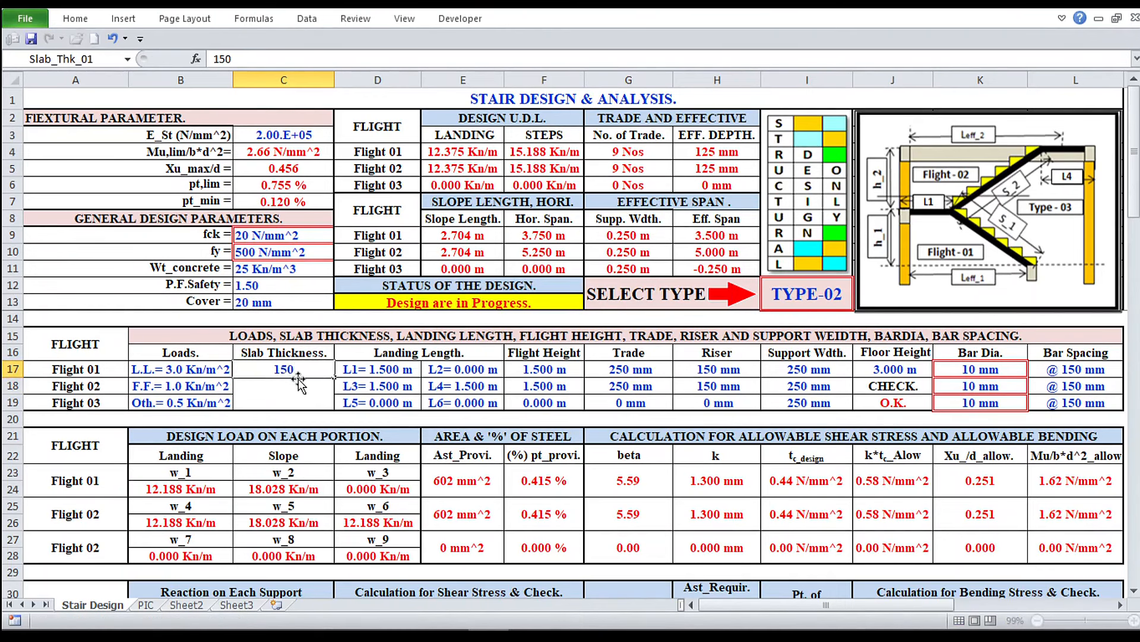
key(Return)
scroll(376, 436, down, 7)
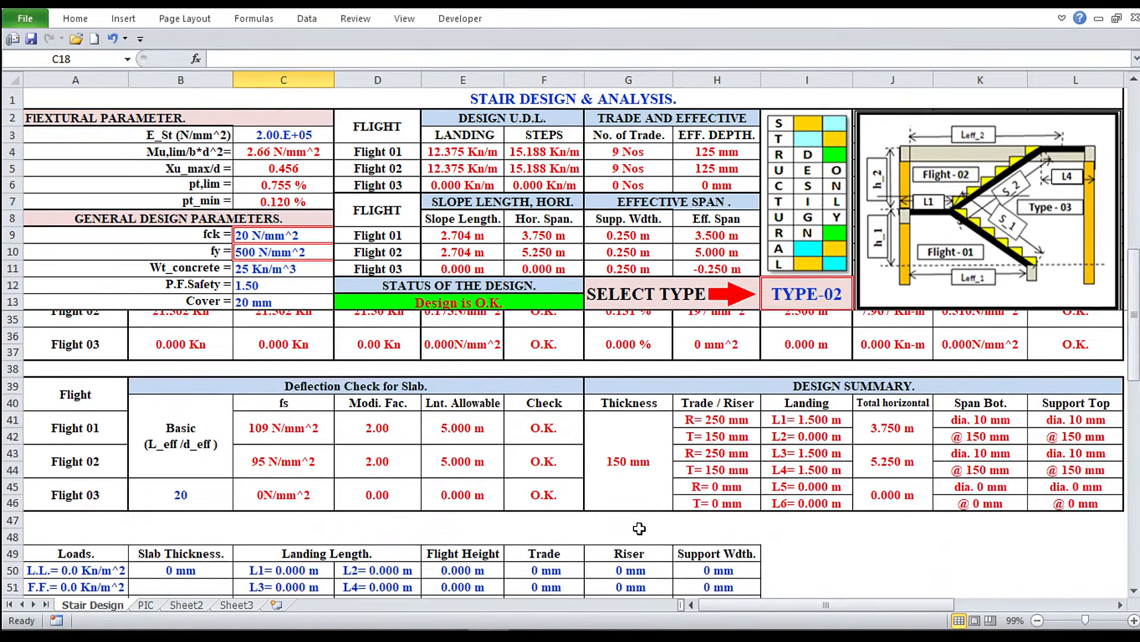
scroll(639, 528, up, 7)
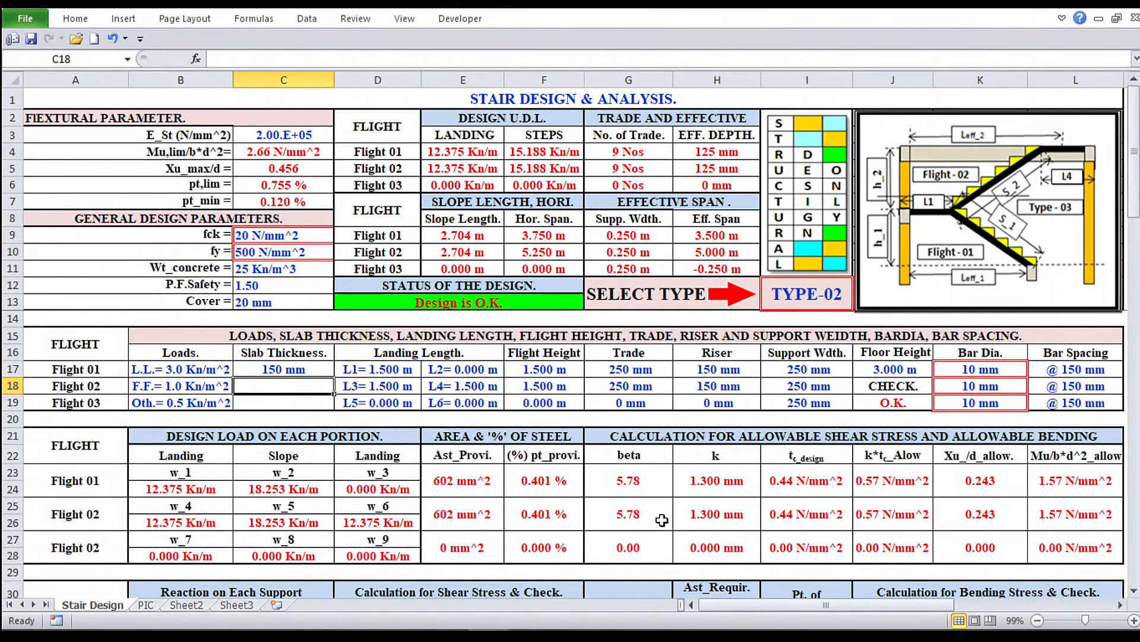
Step: Set the stair type to TYPE-0 to prepare the sheet for a new design
click(840, 292)
click(861, 288)
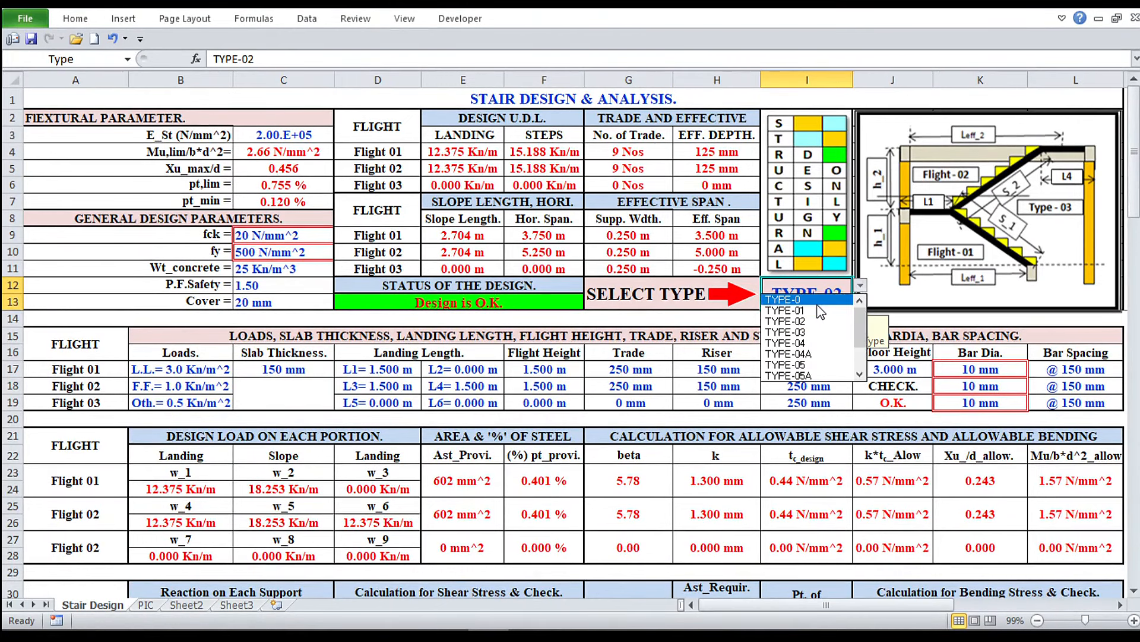
click(820, 309)
Step: Copy the block of zeros starting at row 50 and paste only its values over the basic input data from the L.L. load cell B17 onward
scroll(644, 401, down, 3)
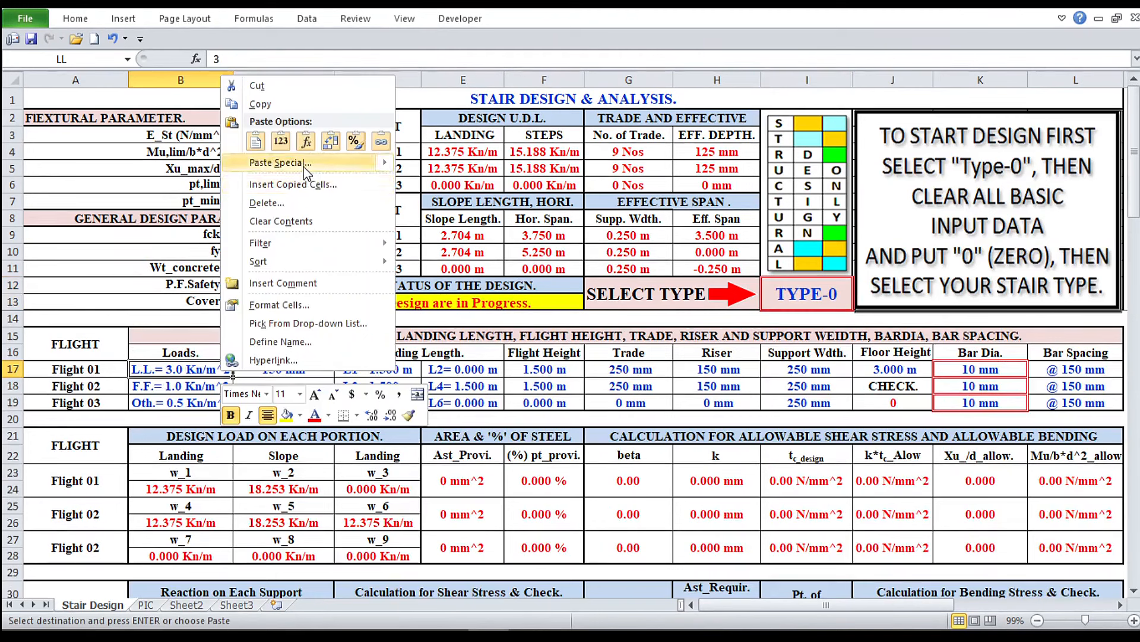
click(302, 166)
click(190, 102)
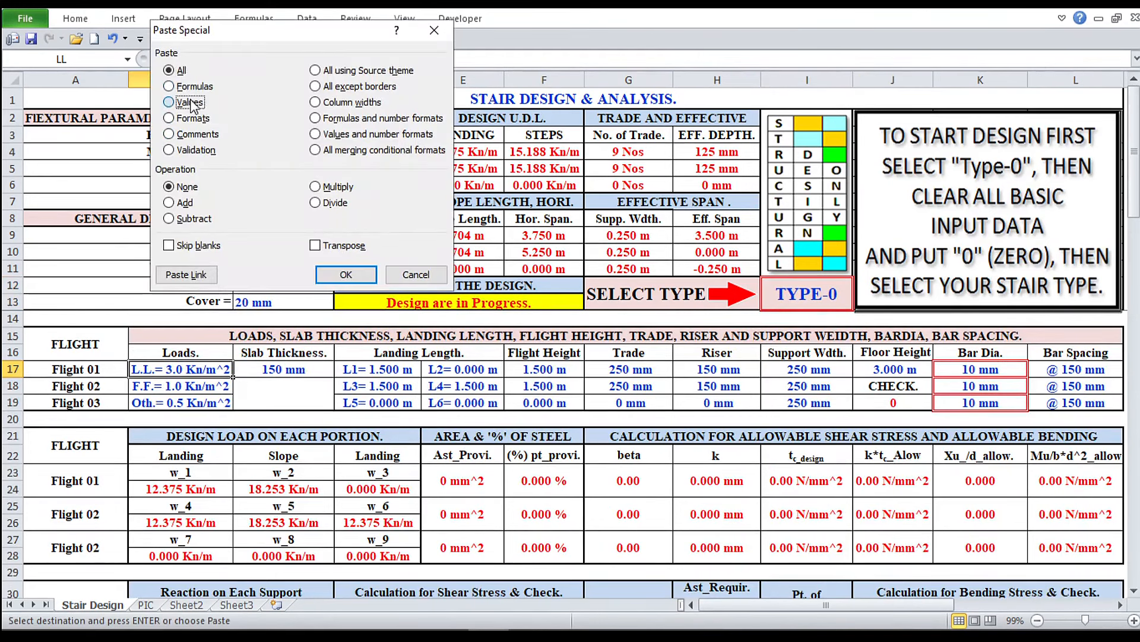
click(347, 275)
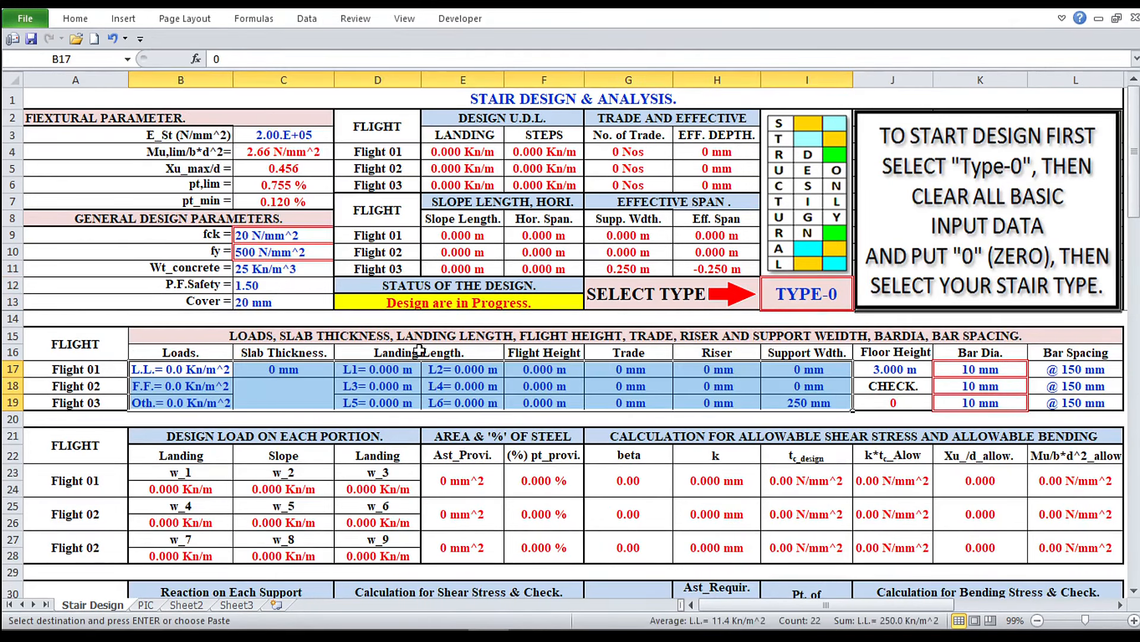
Step: Set the stair type to TYPE-03
click(822, 287)
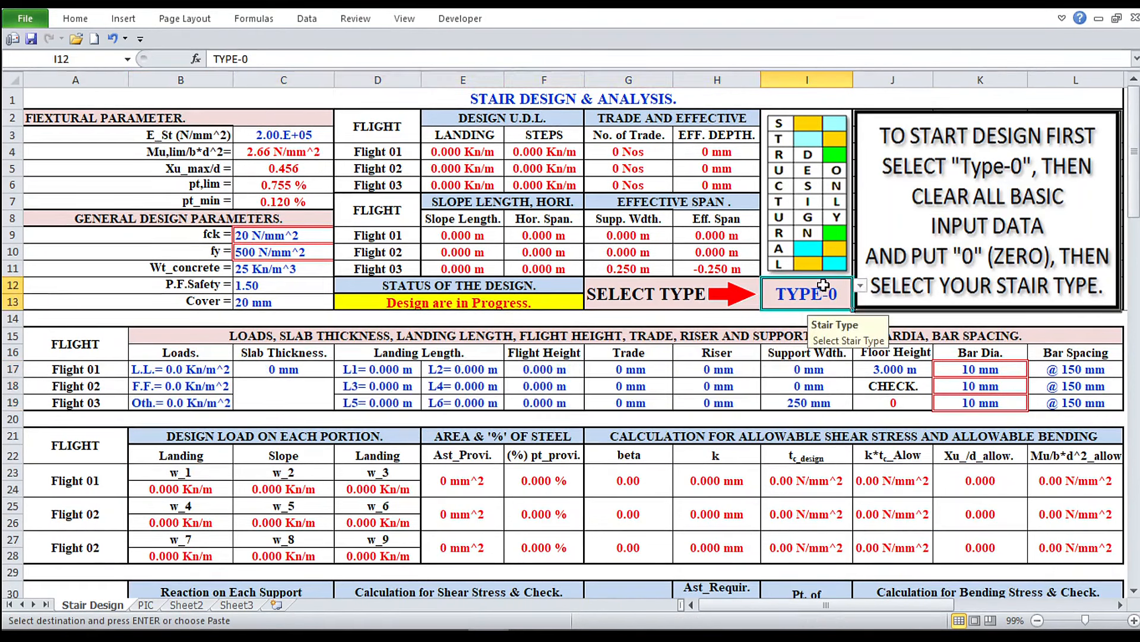
click(861, 286)
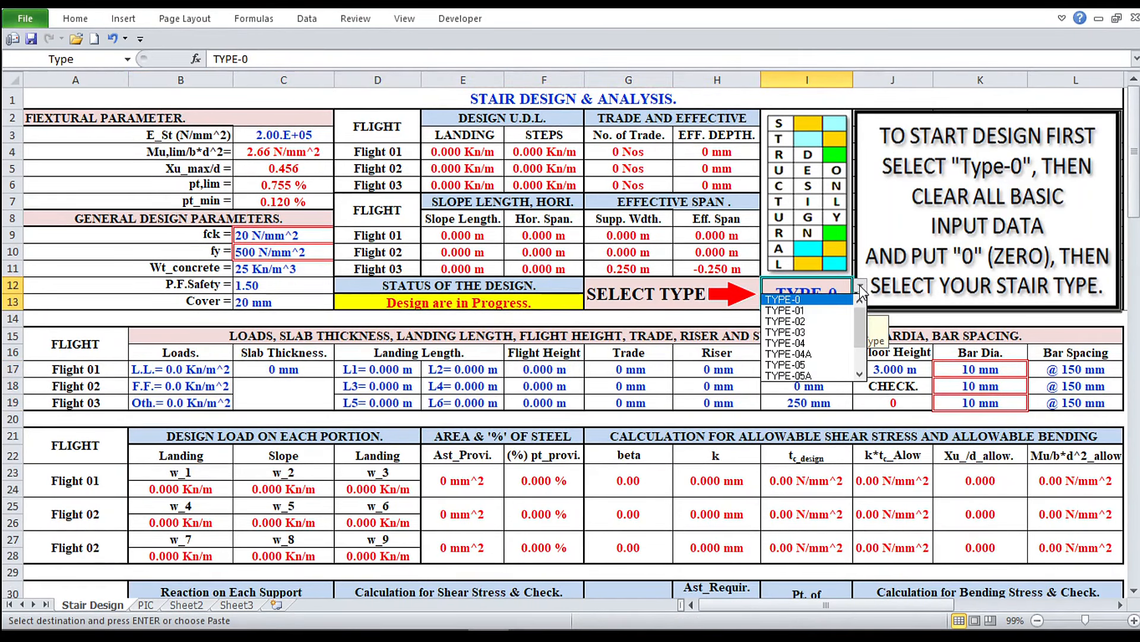
click(827, 334)
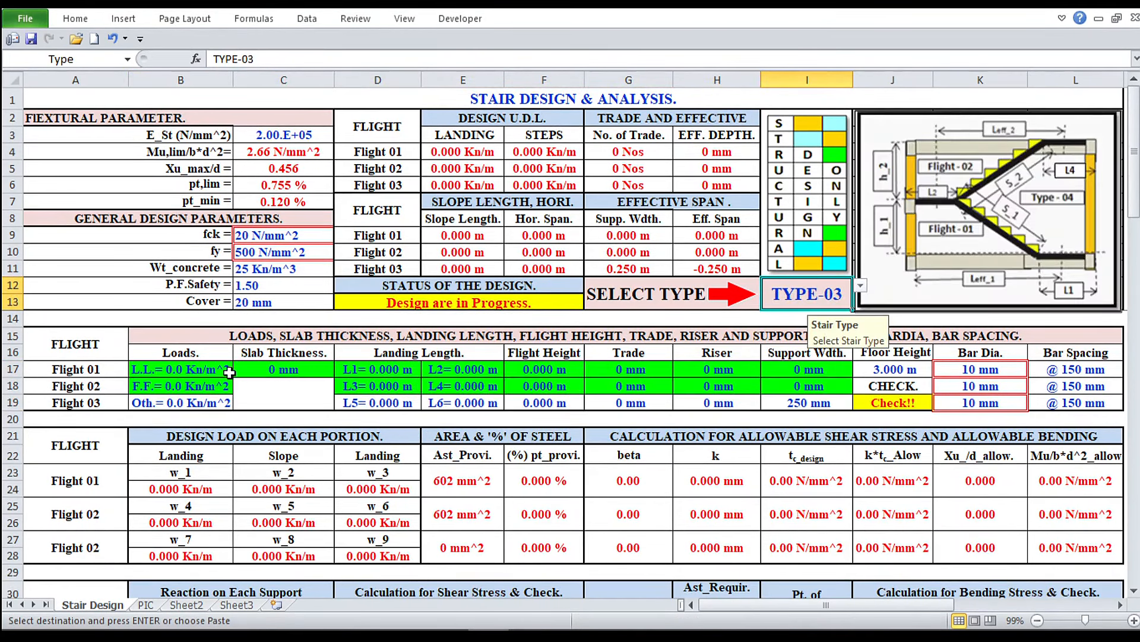
Step: Set the TYPE-03 stair's live load (L.L.) to 3, floor finish load (F.F.) to 1 and other load (Oth.) to 0.5 Kn/m^2
click(204, 369)
text(3)
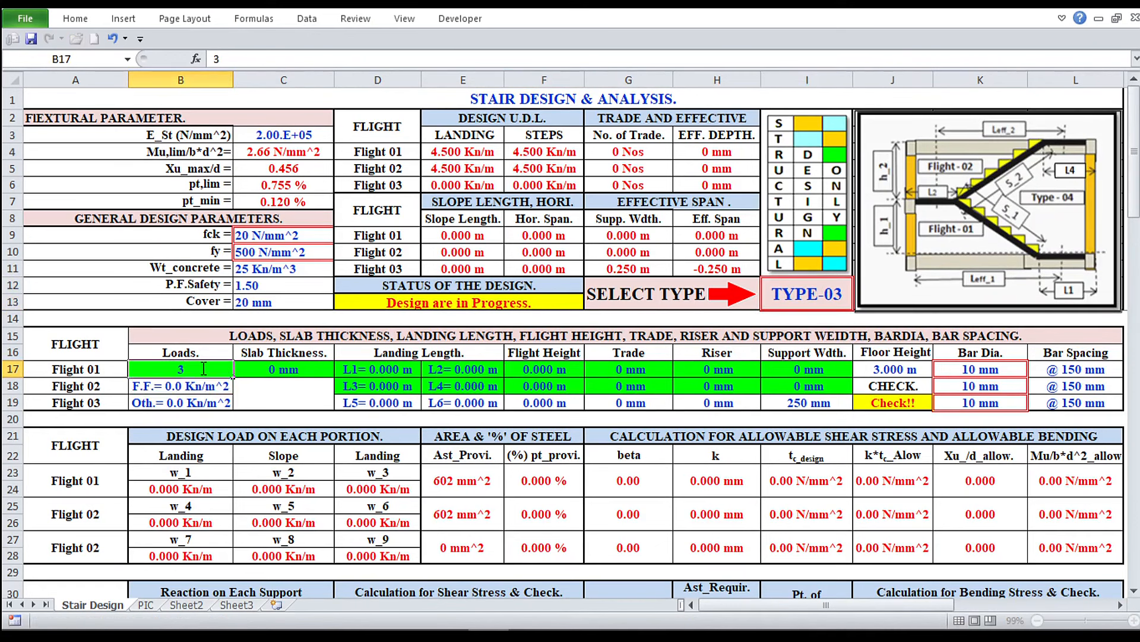
key(Return)
text(1)
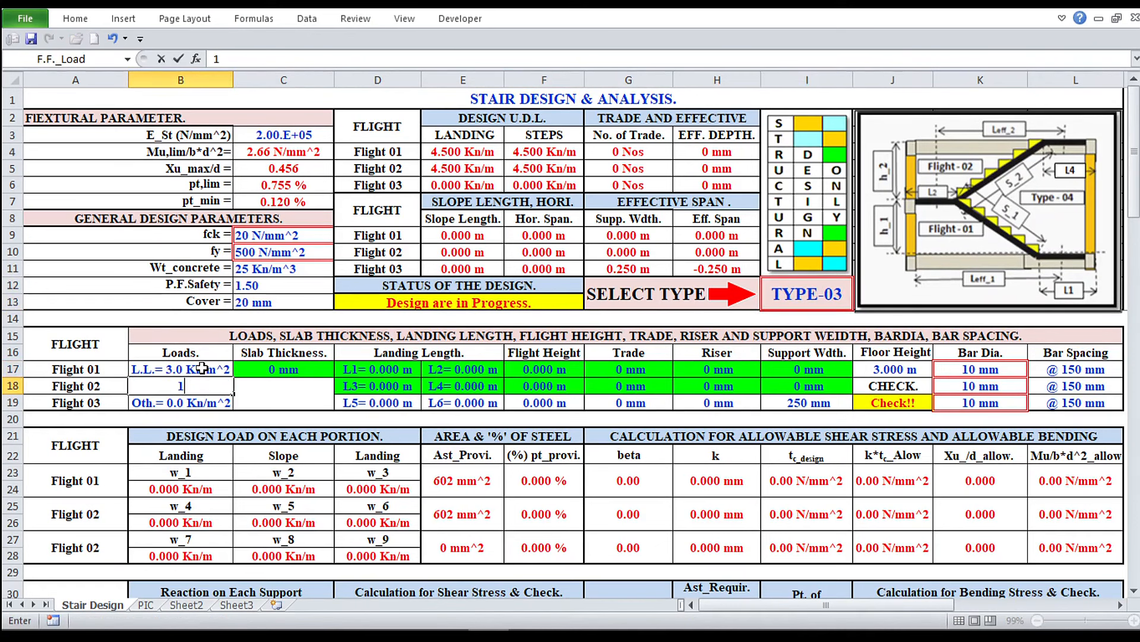
key(Return)
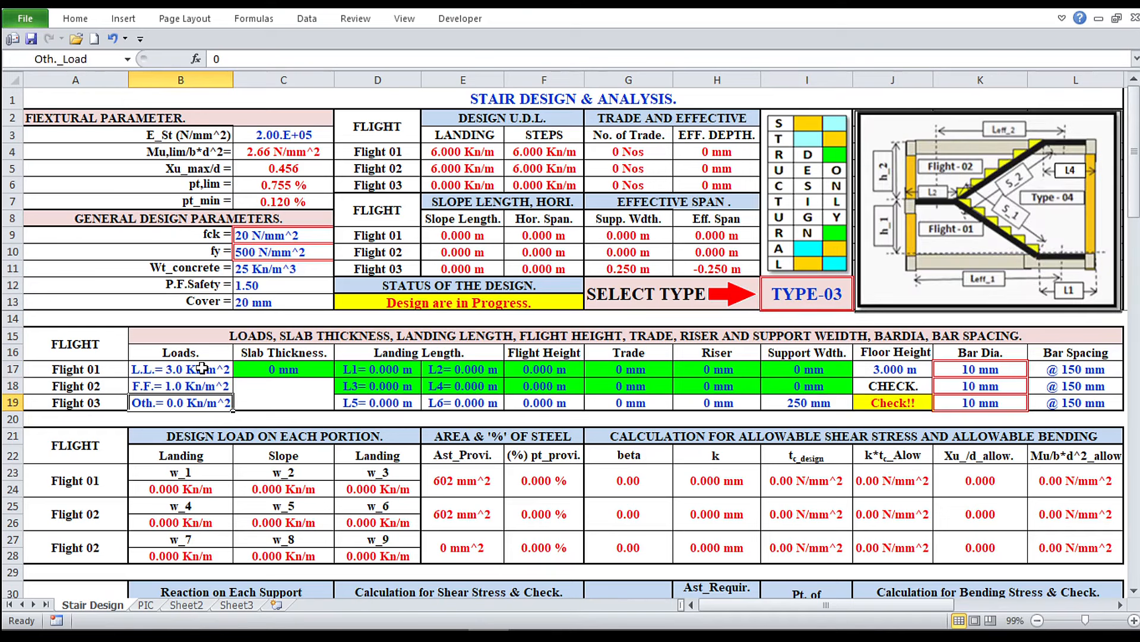
text(0.5)
key(Return)
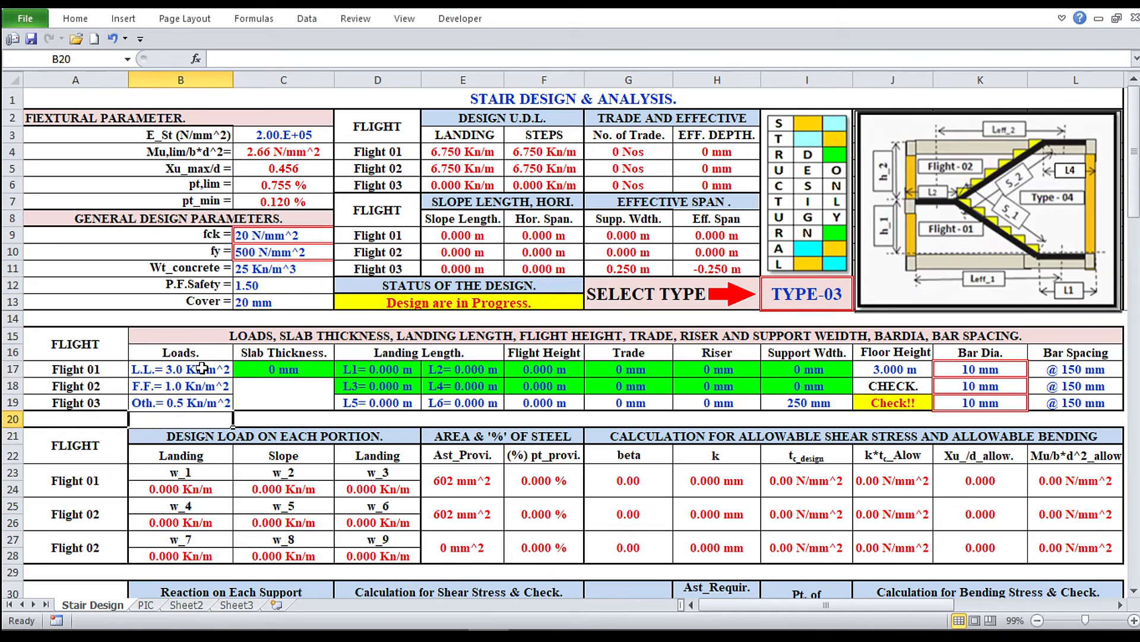
Step: Set the TYPE-03 stair's slab thickness to 125 mm and the landing lengths L1, L2, L3 and L4 to 1.5 m
click(293, 368)
text(125)
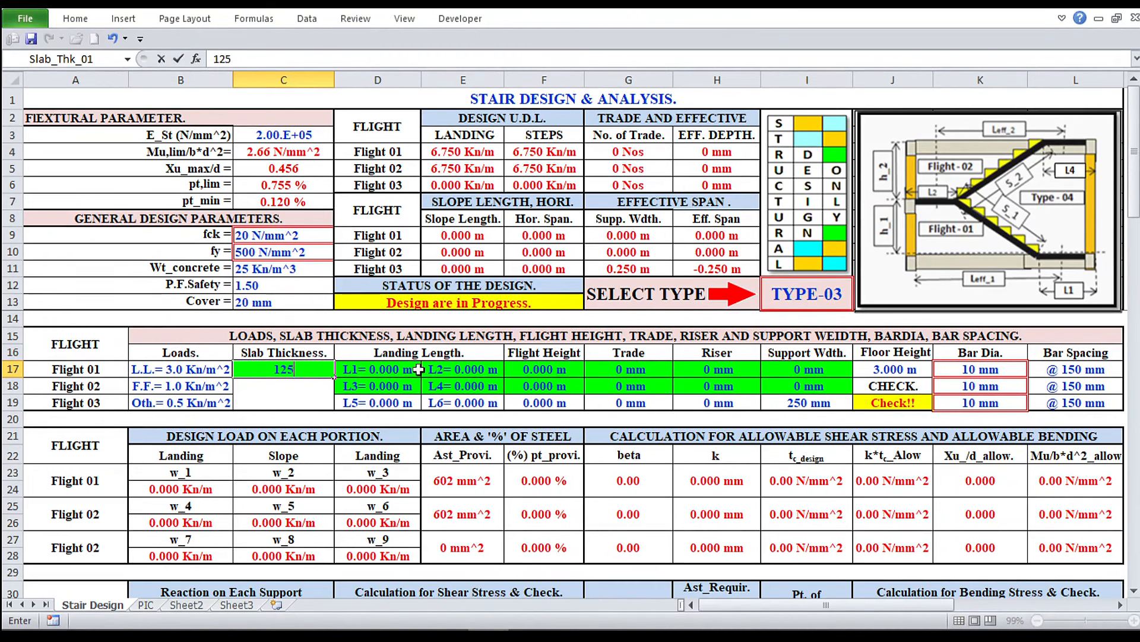
click(395, 372)
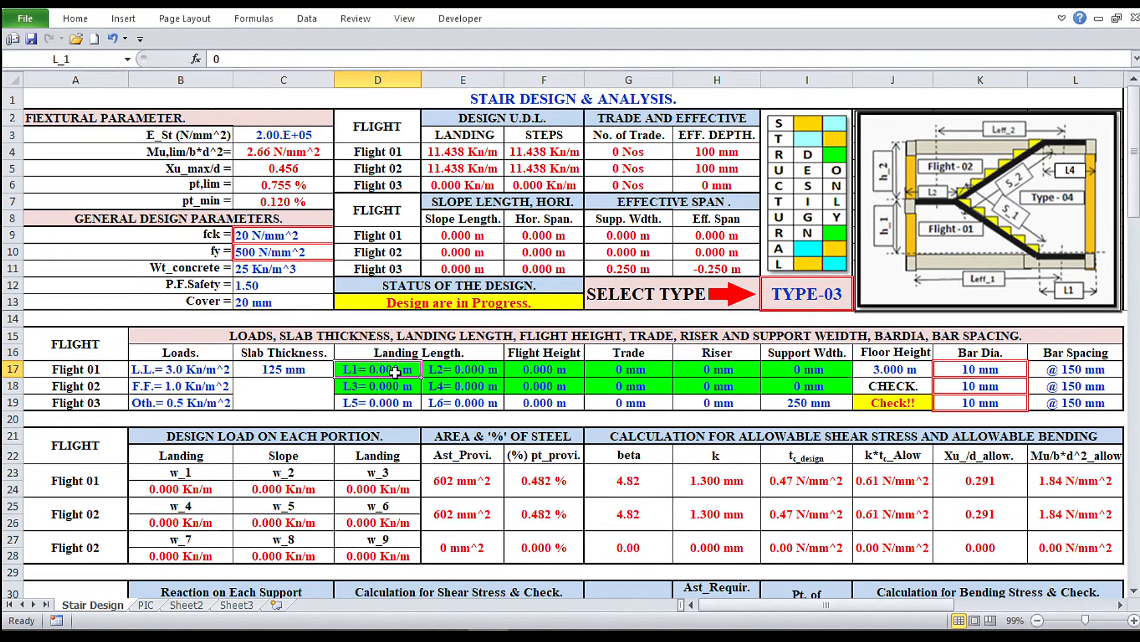
text(1.5)
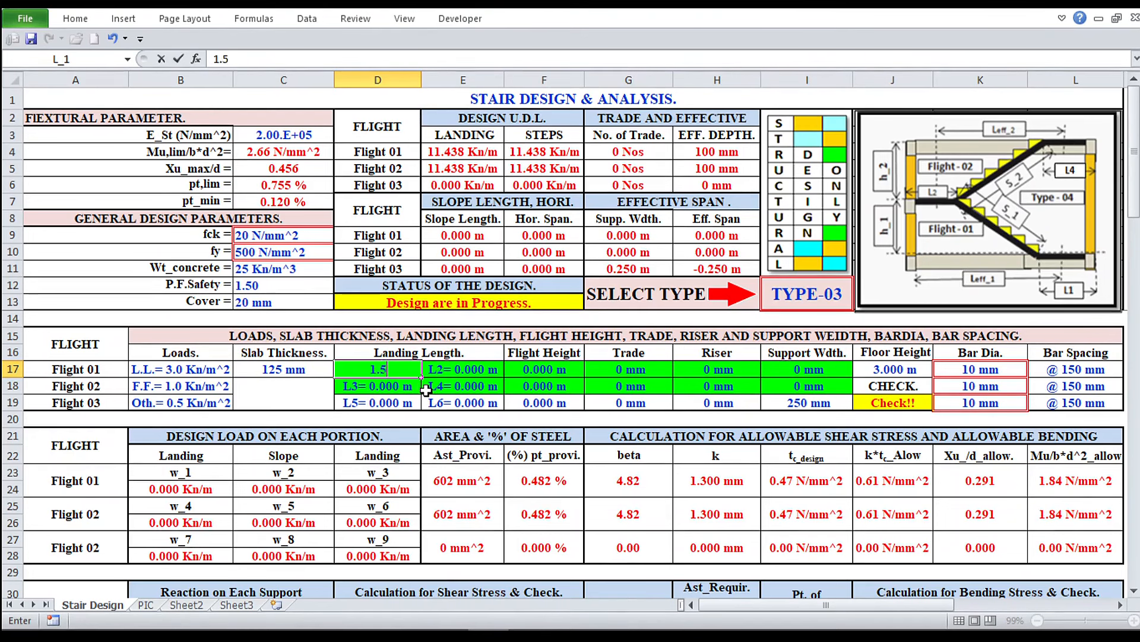
key(Return)
text(1.5)
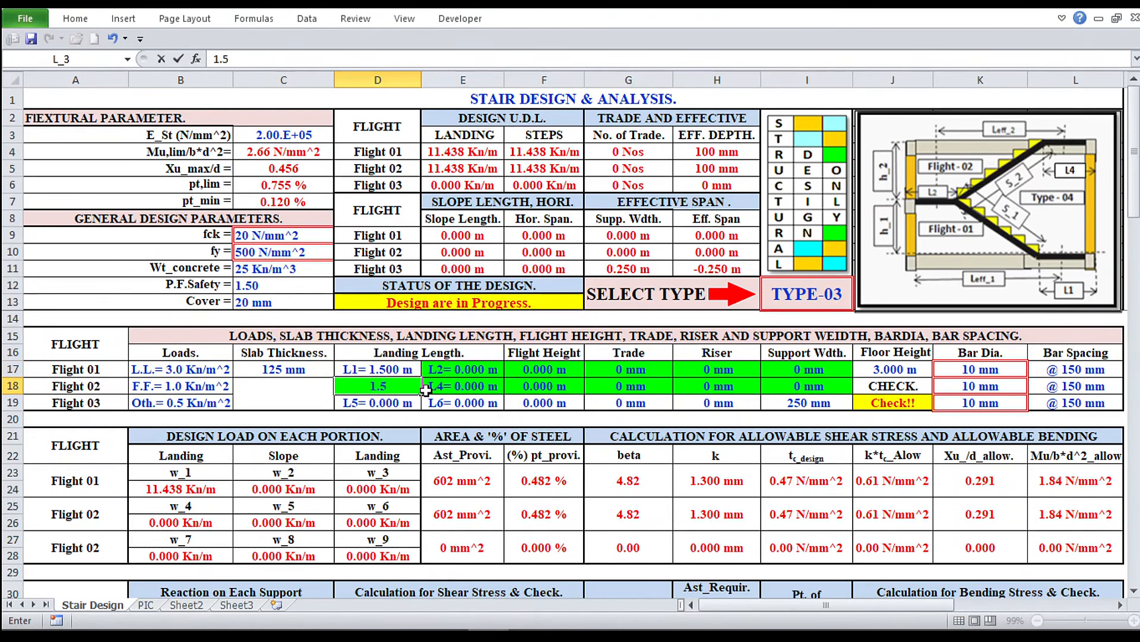
key(Return)
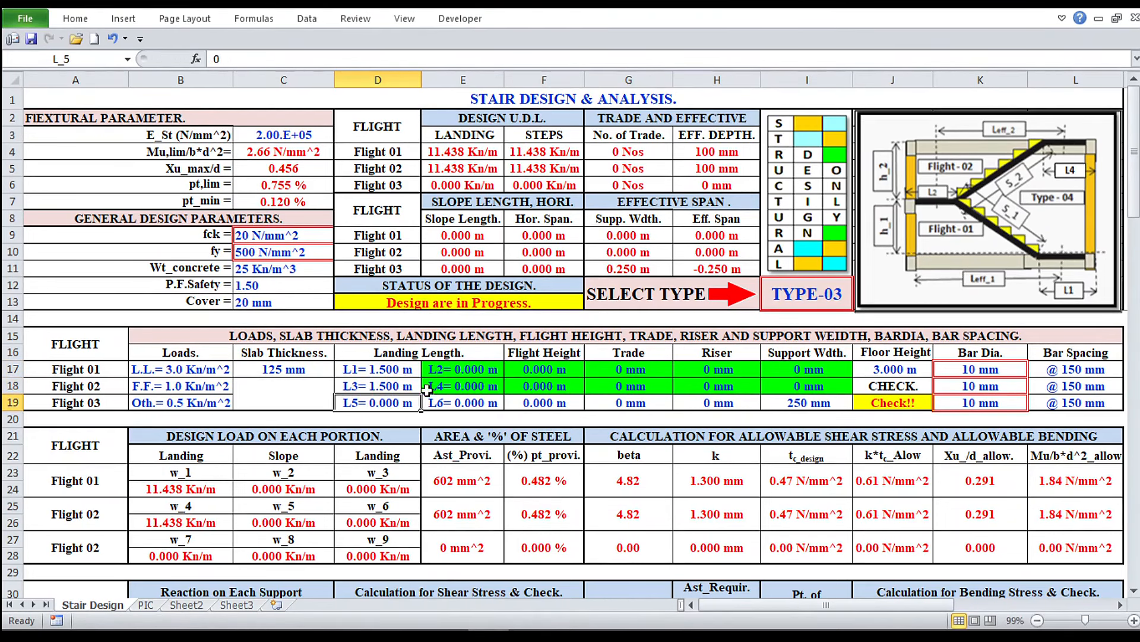
click(484, 366)
text(1.5)
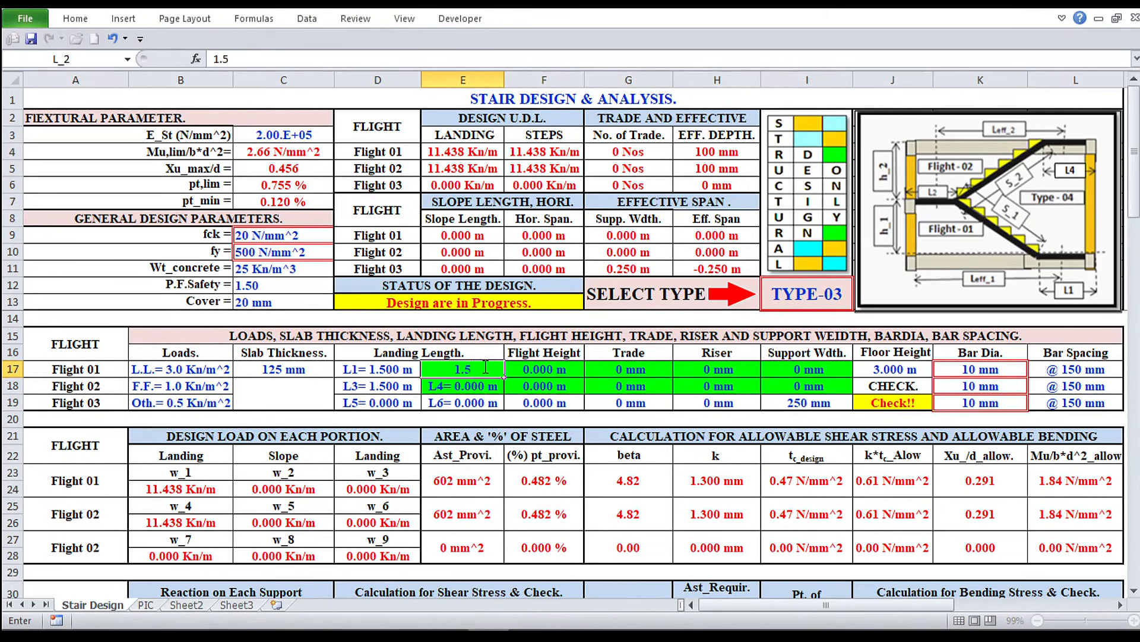
key(Return)
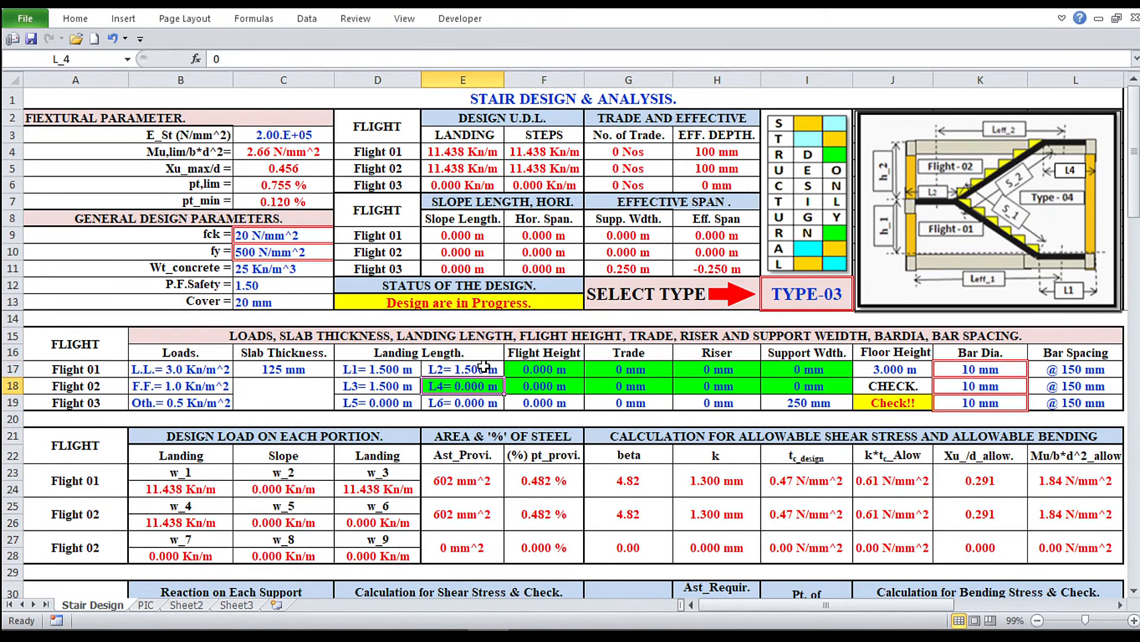
text(1.5)
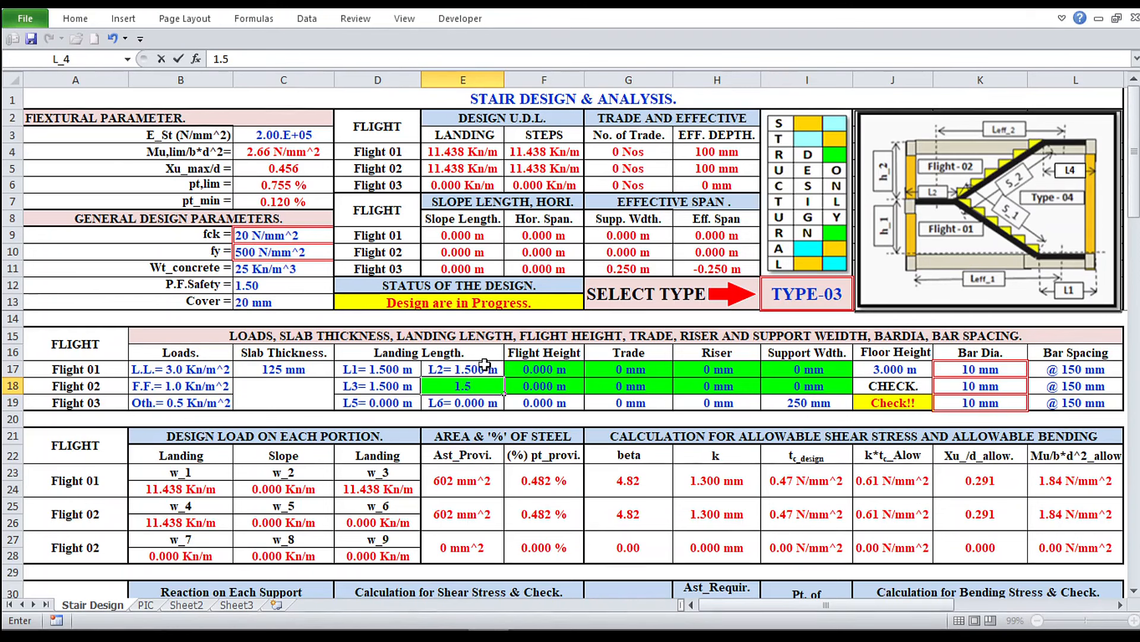
Step: Set the flight height of Flight 01 and Flight 02 to 1.5 m each
click(550, 370)
text(1.5)
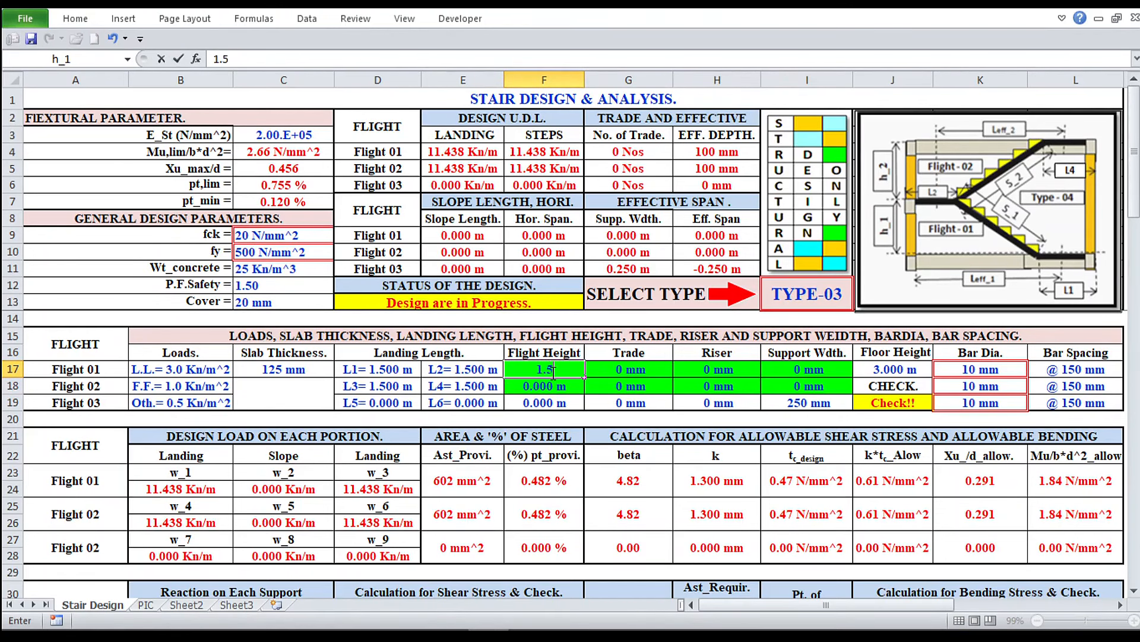
key(Return)
text(.)
text(.5)
key(Return)
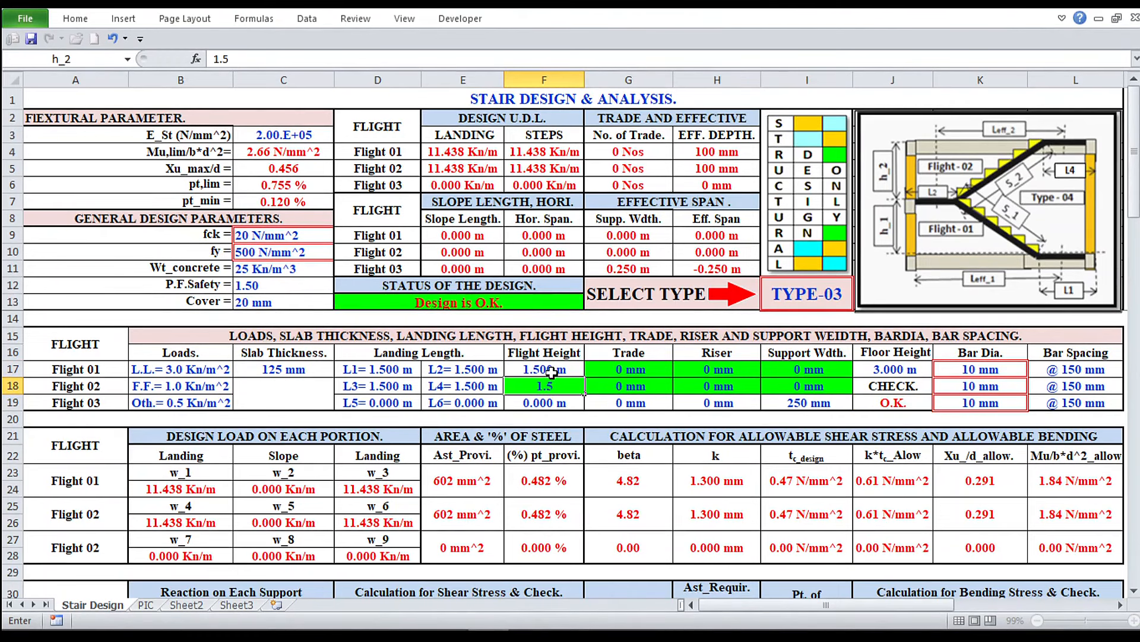
Step: Set the trade of Flight 01 and Flight 02 to 250 mm each
click(635, 356)
click(645, 369)
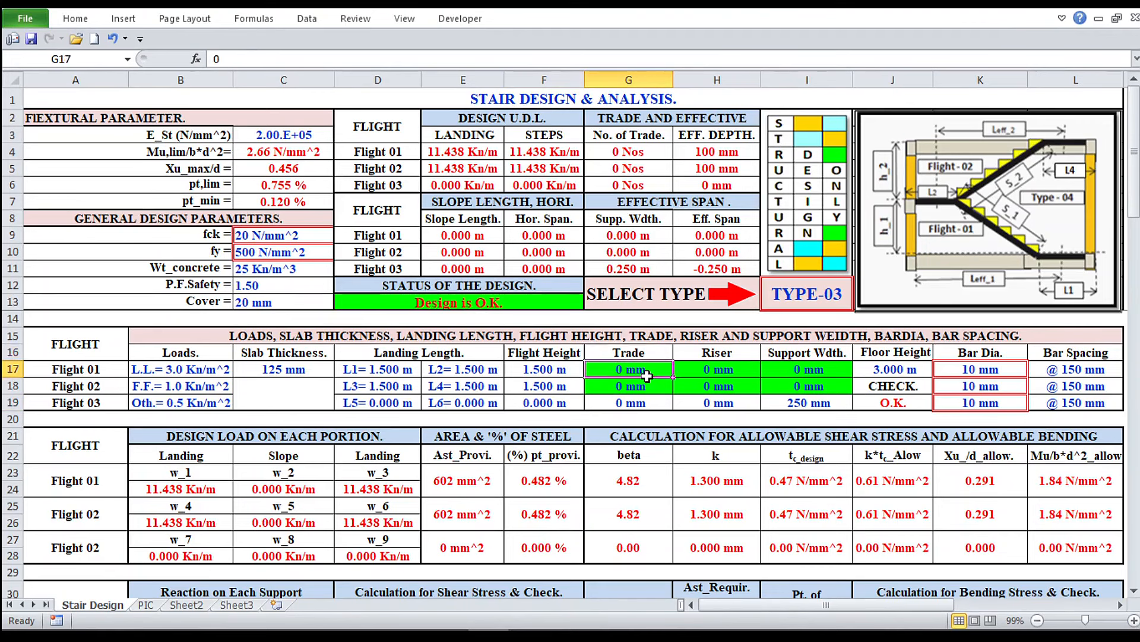
text(250)
click(649, 382)
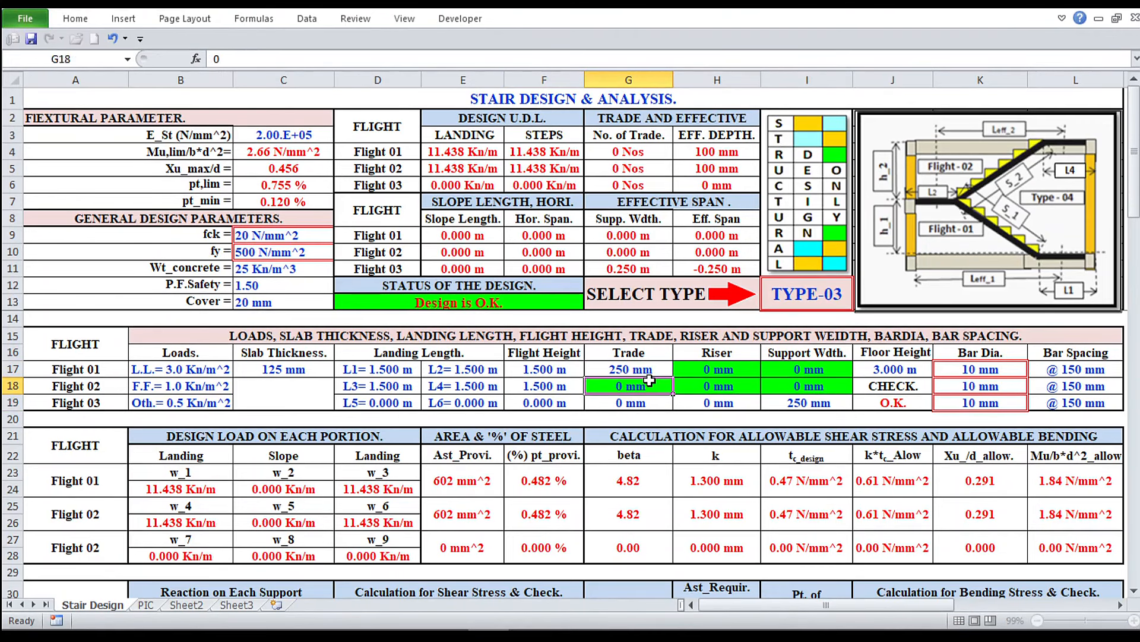
text(25)
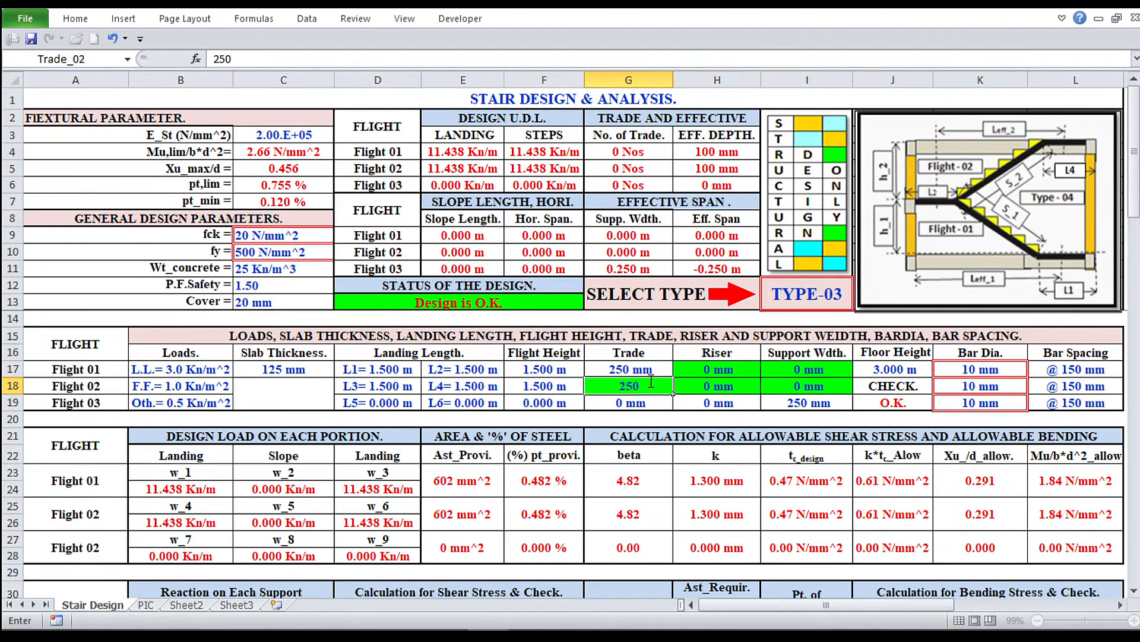
text(0)
key(Return)
Step: Set the riser of Flight 01 and Flight 02 to 150 mm each
click(738, 369)
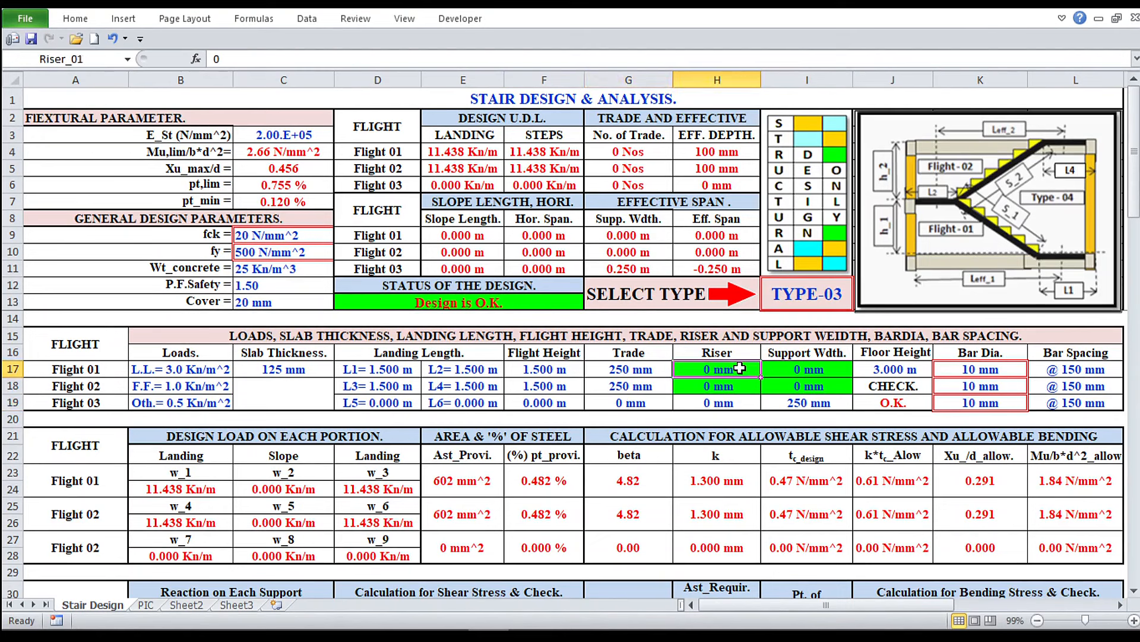
text(150)
key(Return)
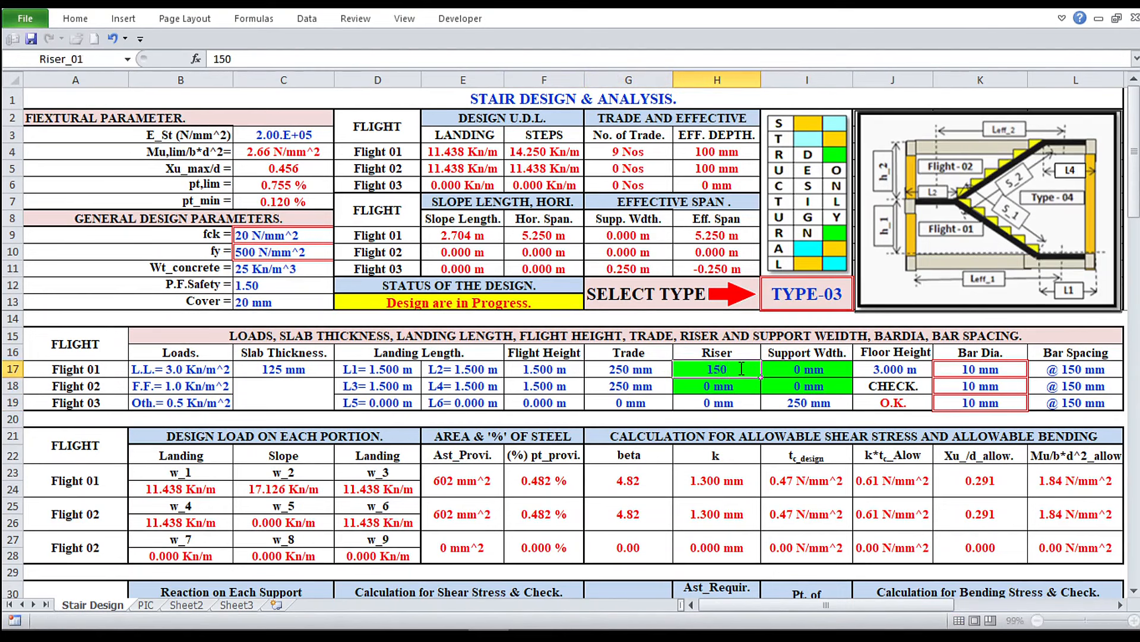
text(150)
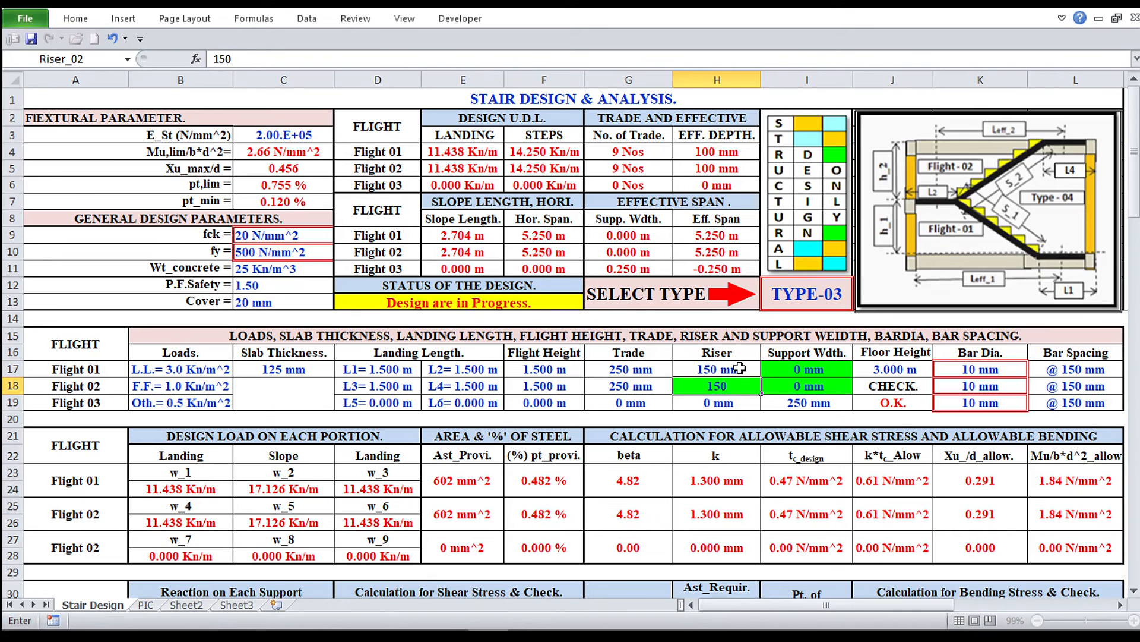
key(Return)
Step: Set the support width of Flight 01 and Flight 02 to 250 mm each
click(812, 364)
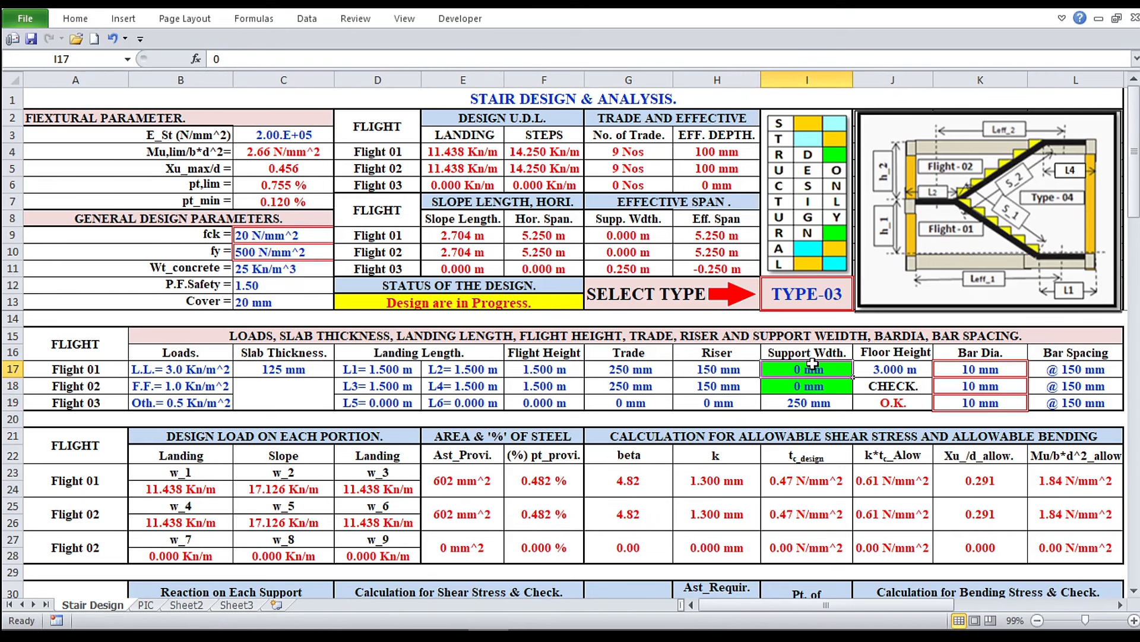
text(25)
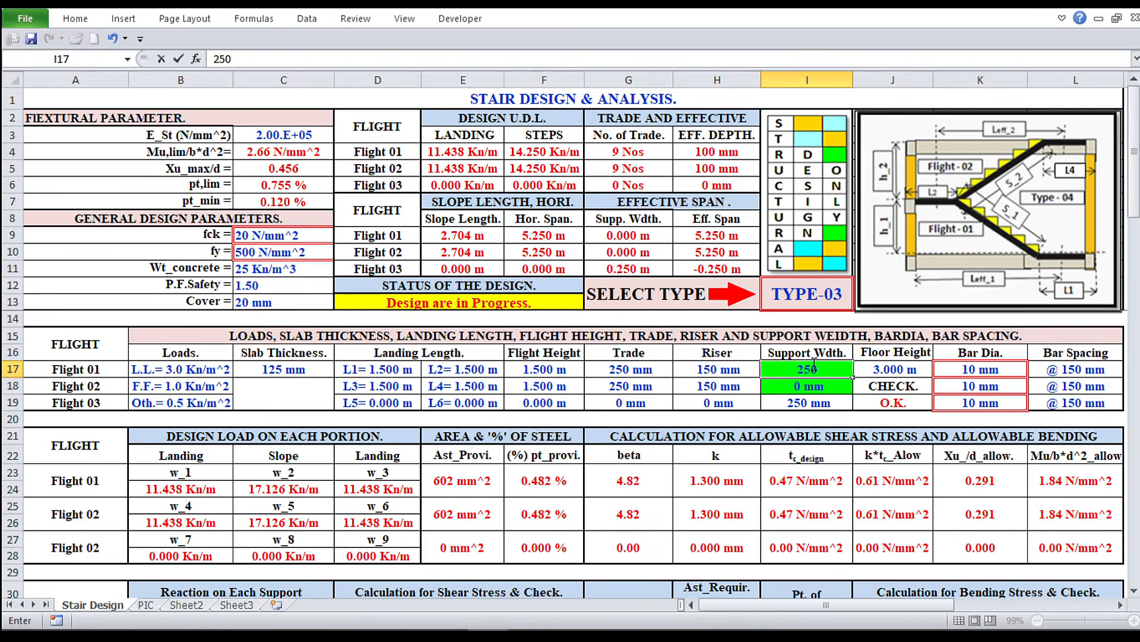
key(Return)
text(250)
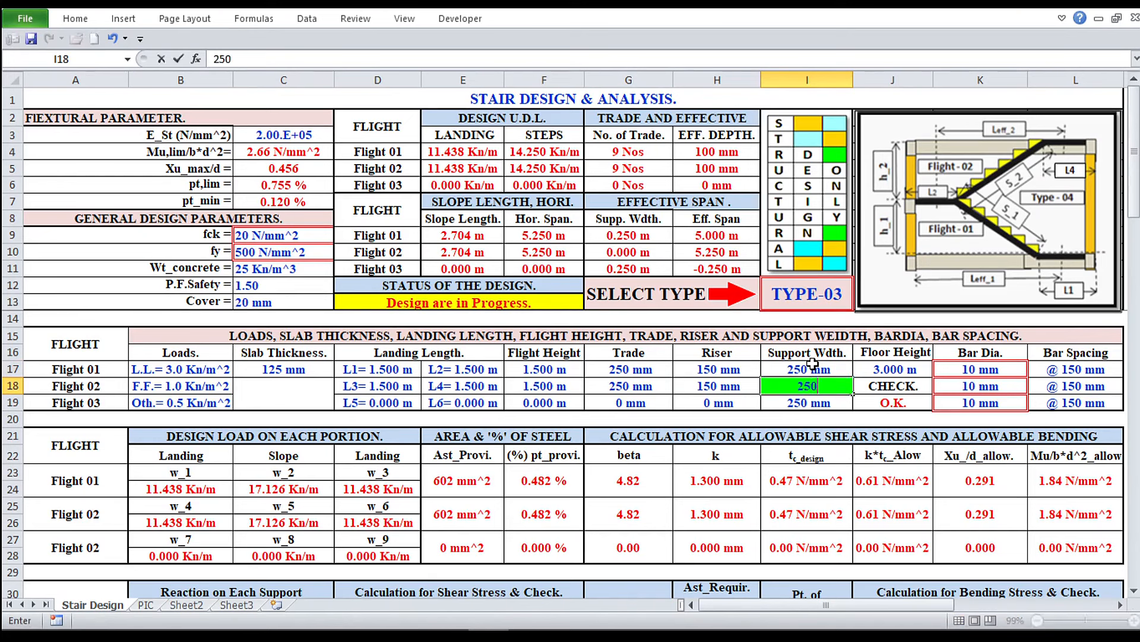
key(Return)
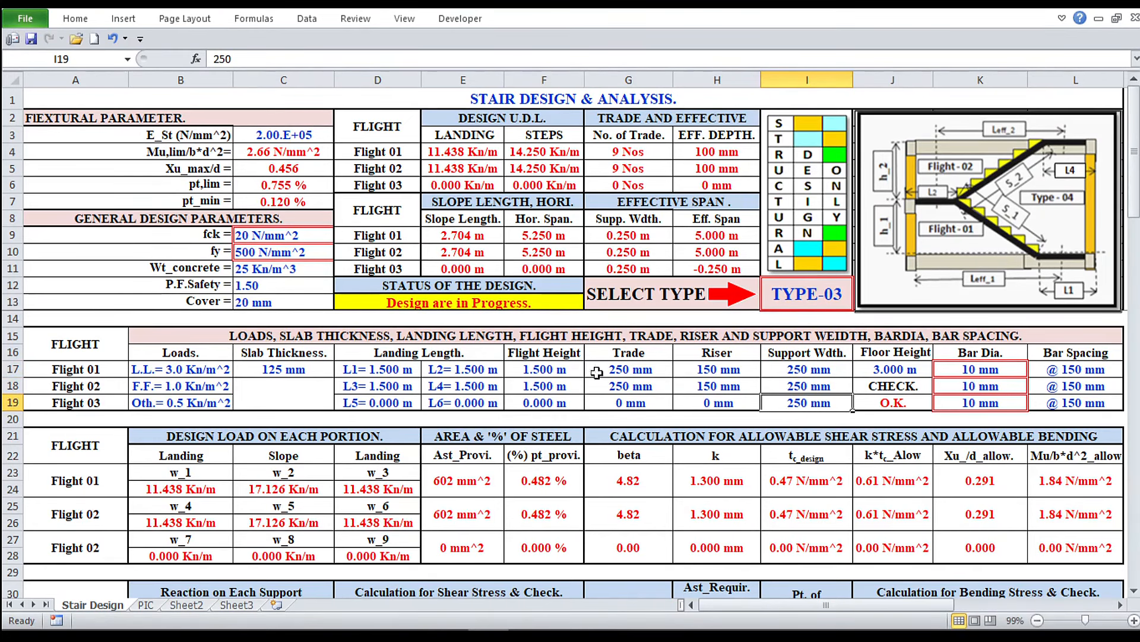
Step: Check the stress and deflection results of the flights and increase the slab thickness to 150 mm
scroll(649, 398, down, 3)
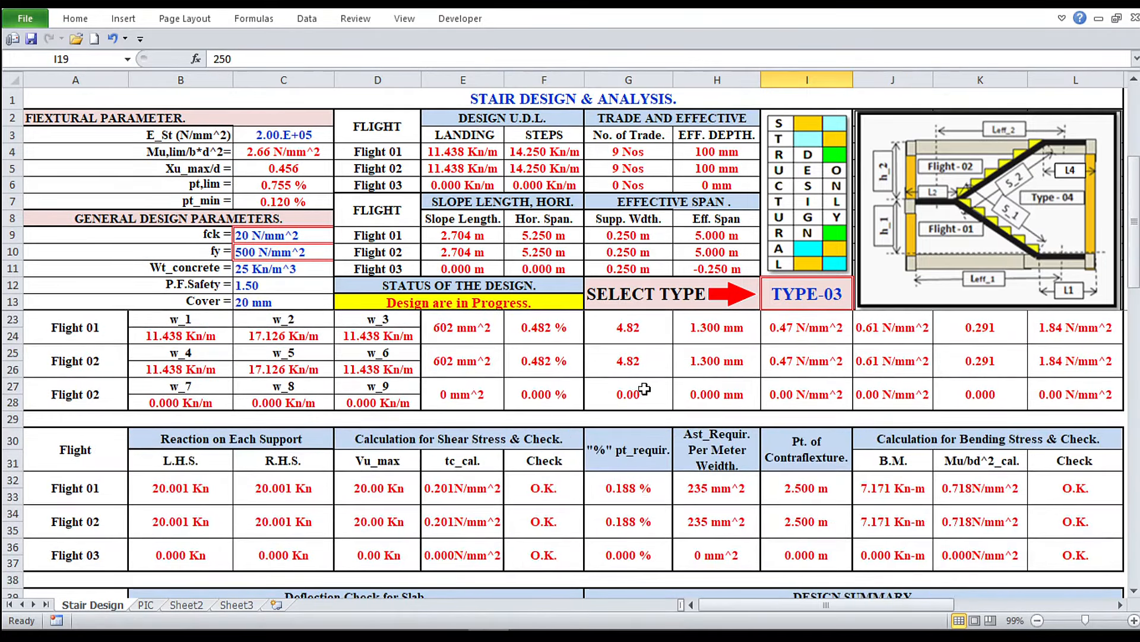
scroll(654, 387, down, 3)
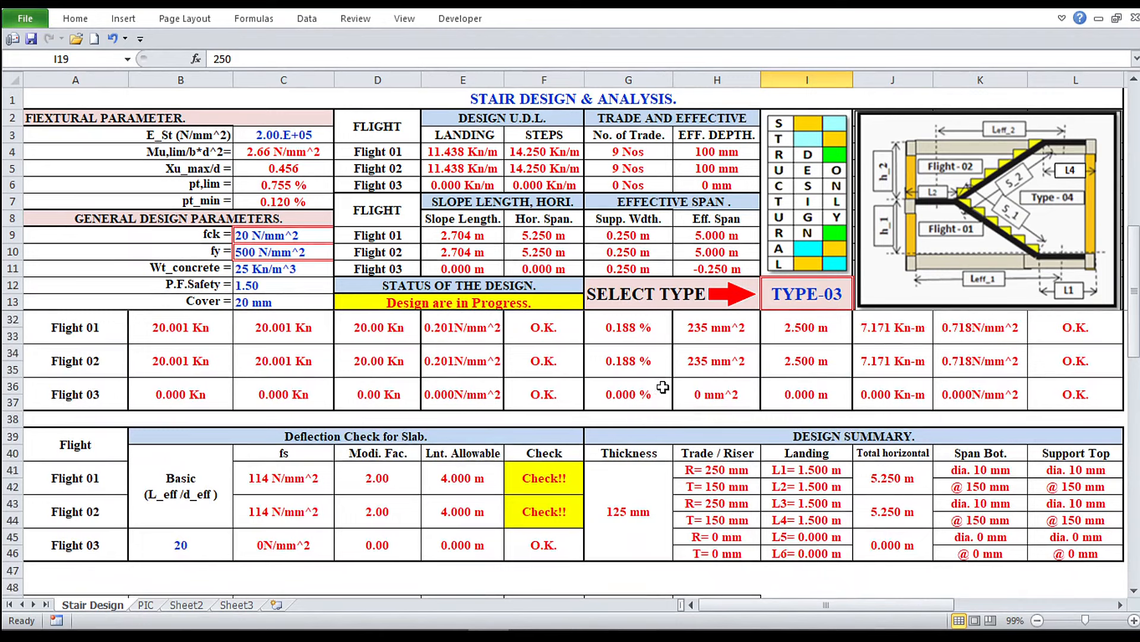
scroll(663, 388, up, 6)
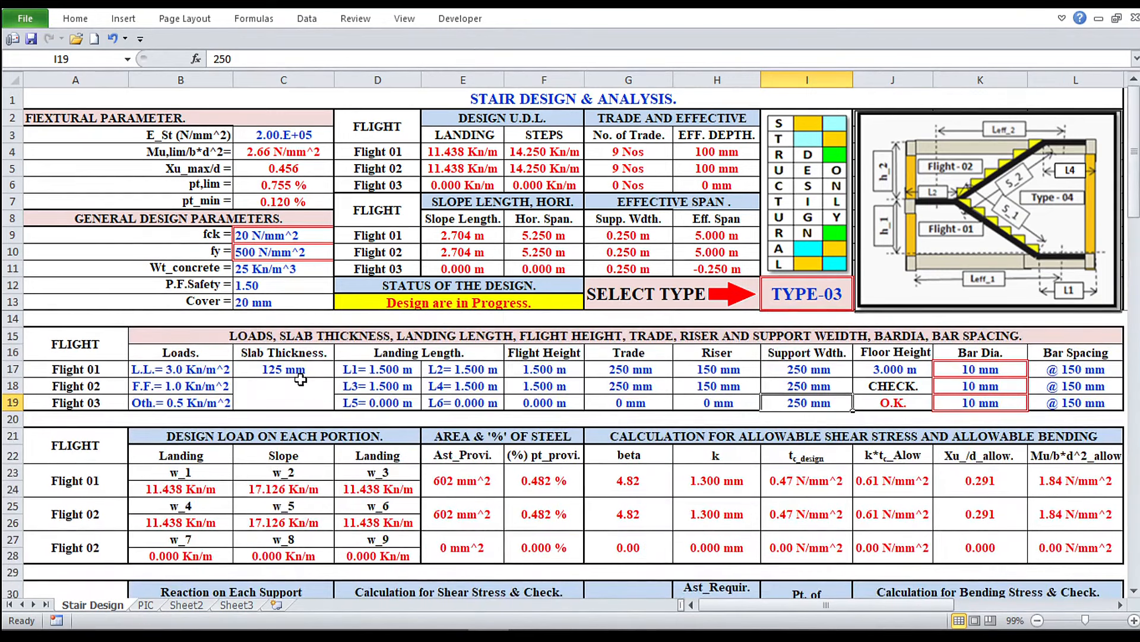
click(298, 372)
text(150)
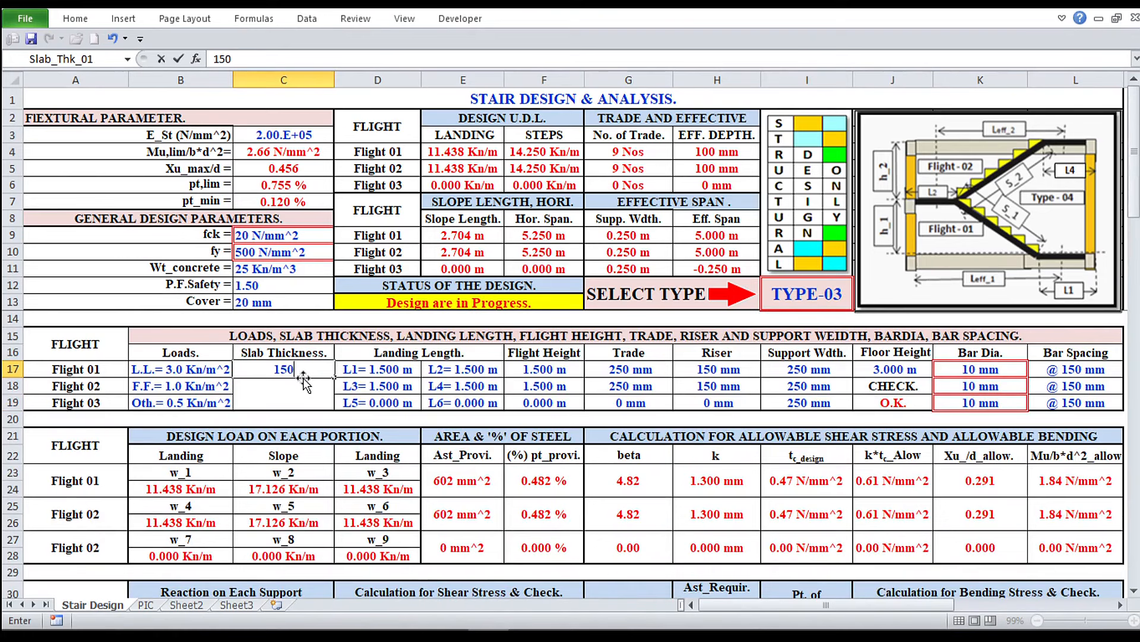
key(Return)
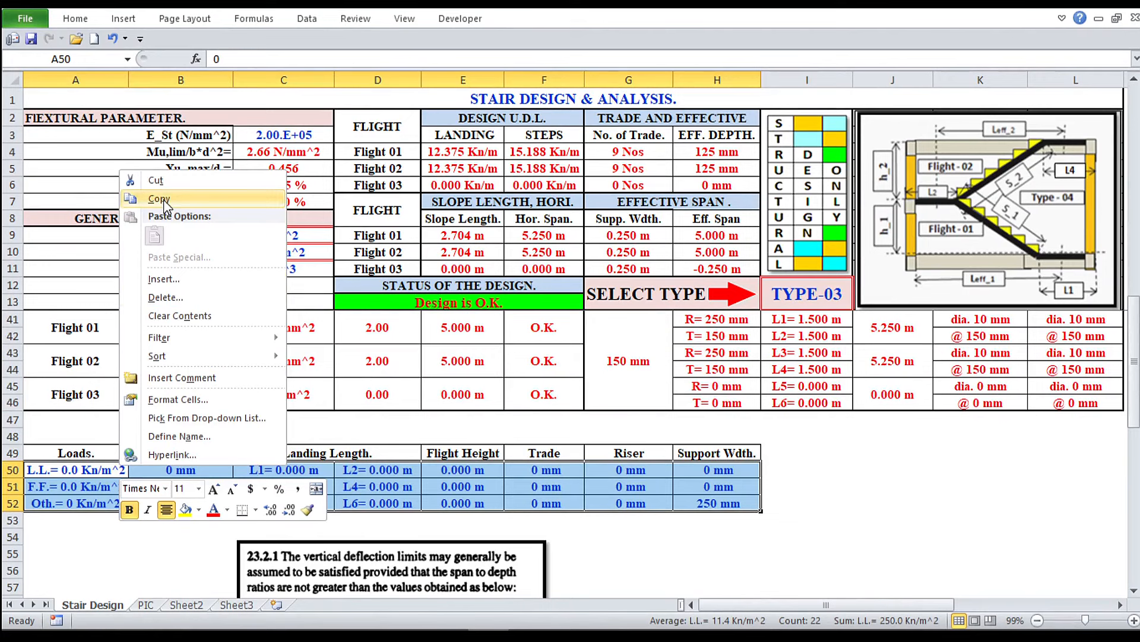
Step: Copy the block of zero inputs in A50:H52 and set the stair type to TYPE-0
click(166, 202)
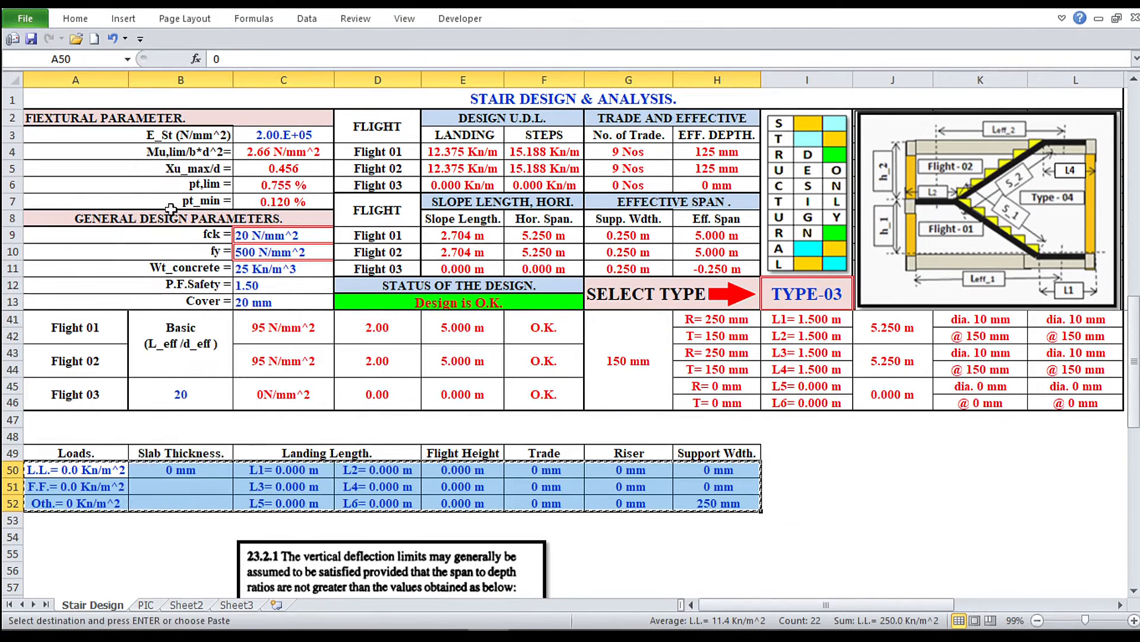
scroll(447, 348, up, 9)
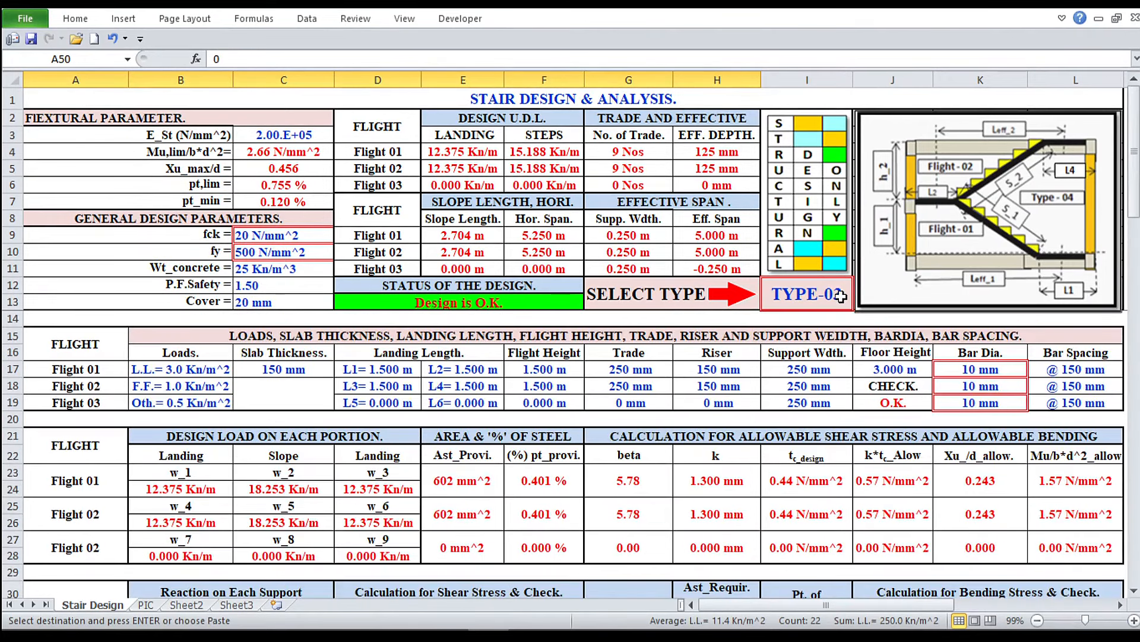
click(841, 297)
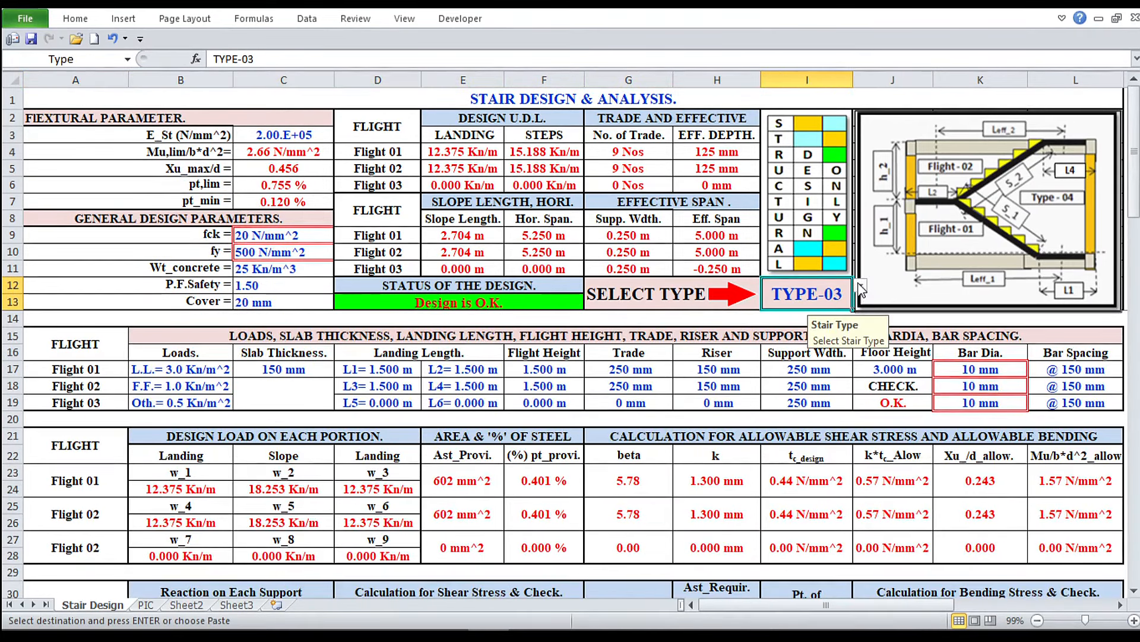
click(861, 289)
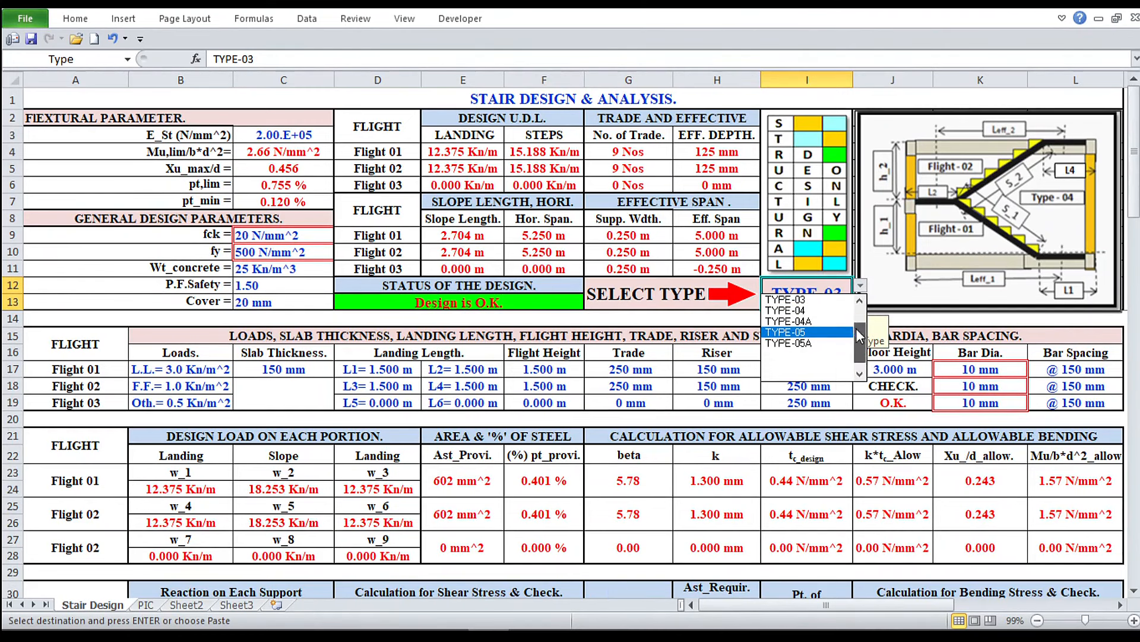
scroll(857, 327, up, 3)
click(821, 300)
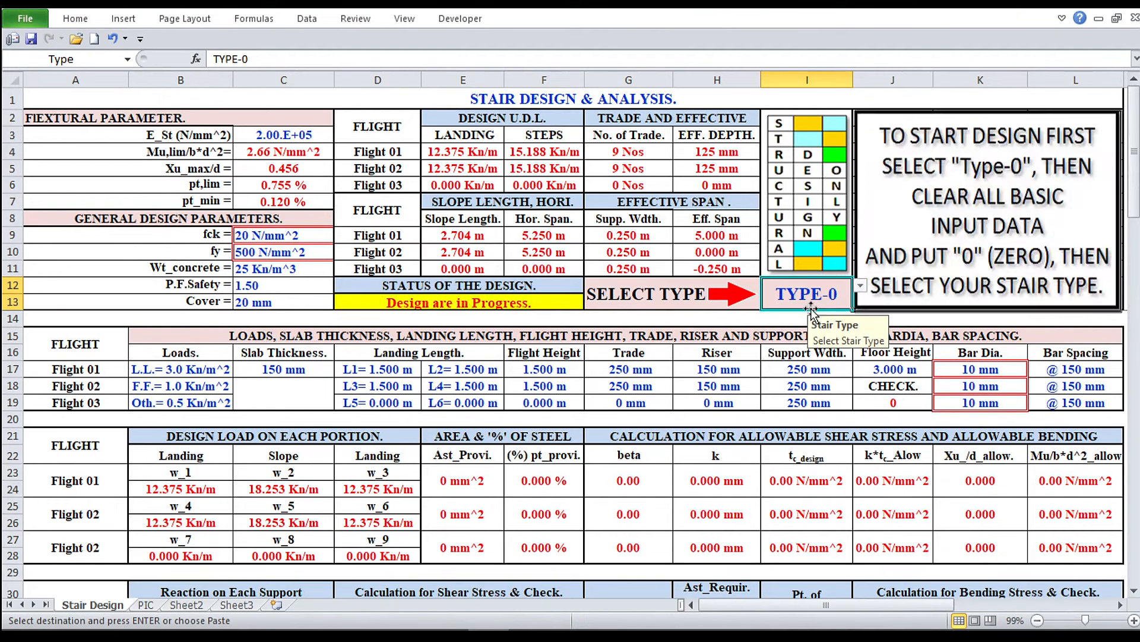
Step: Paste only the values of the copied zero block over the basic input data, starting at the L.L. load cell B17
click(171, 372)
right_click(171, 371)
click(215, 169)
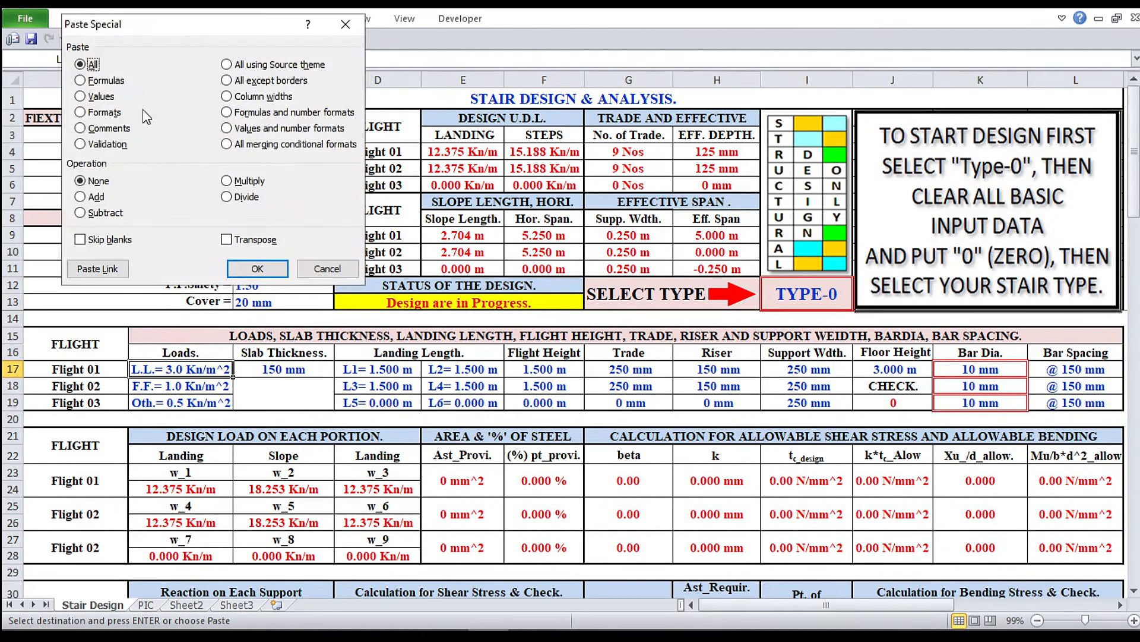
click(81, 96)
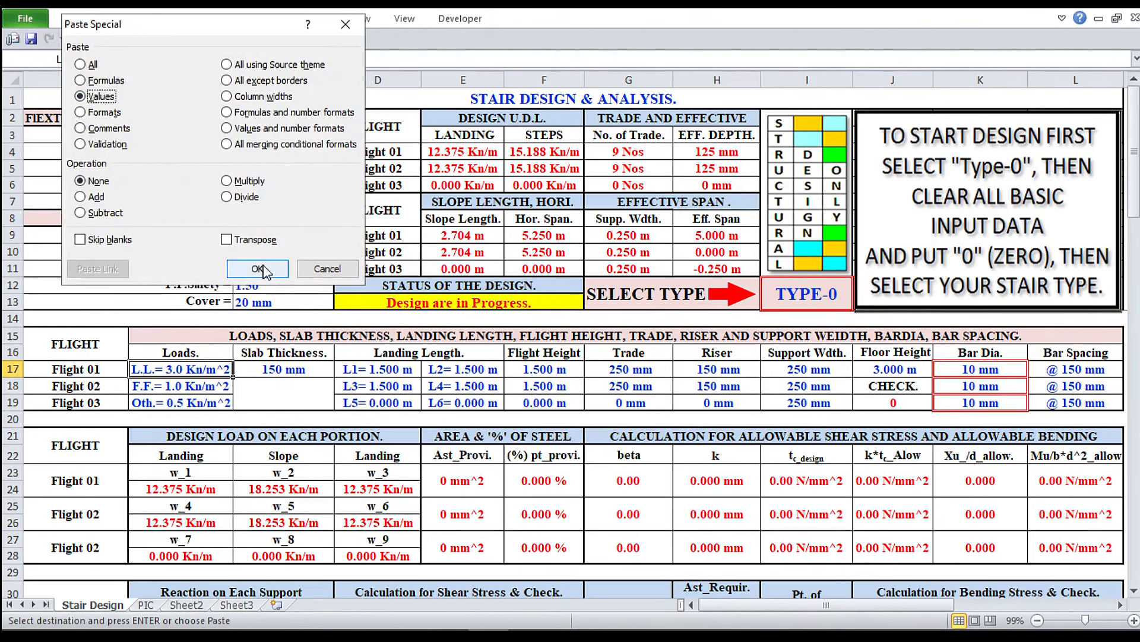
click(257, 268)
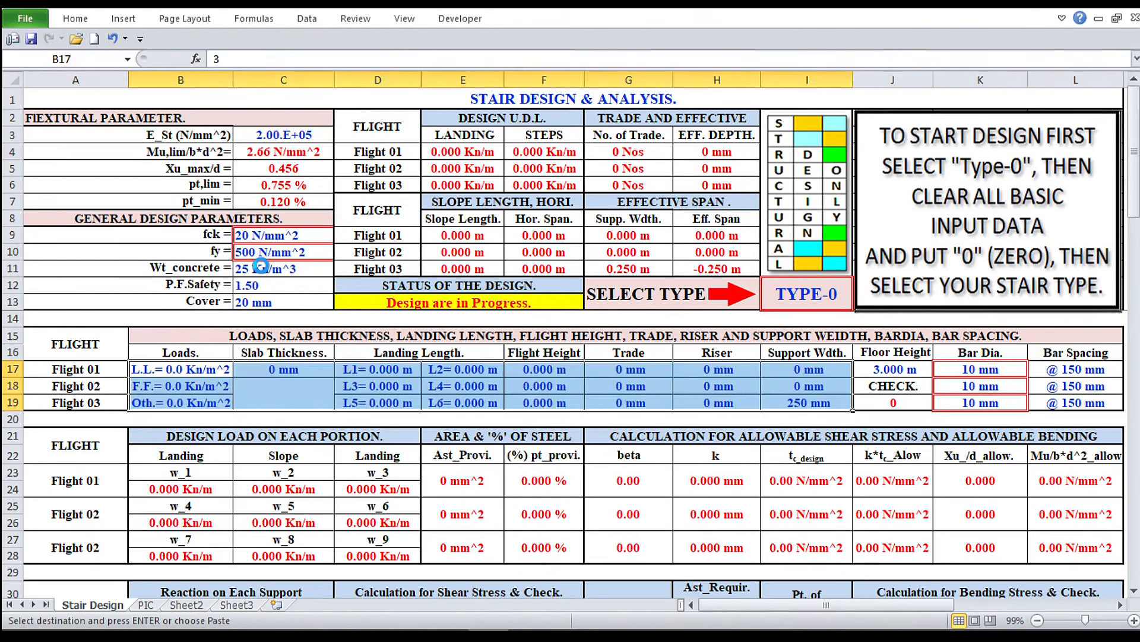
Step: Set the stair type to TYPE-04 for the new design
click(842, 304)
click(861, 287)
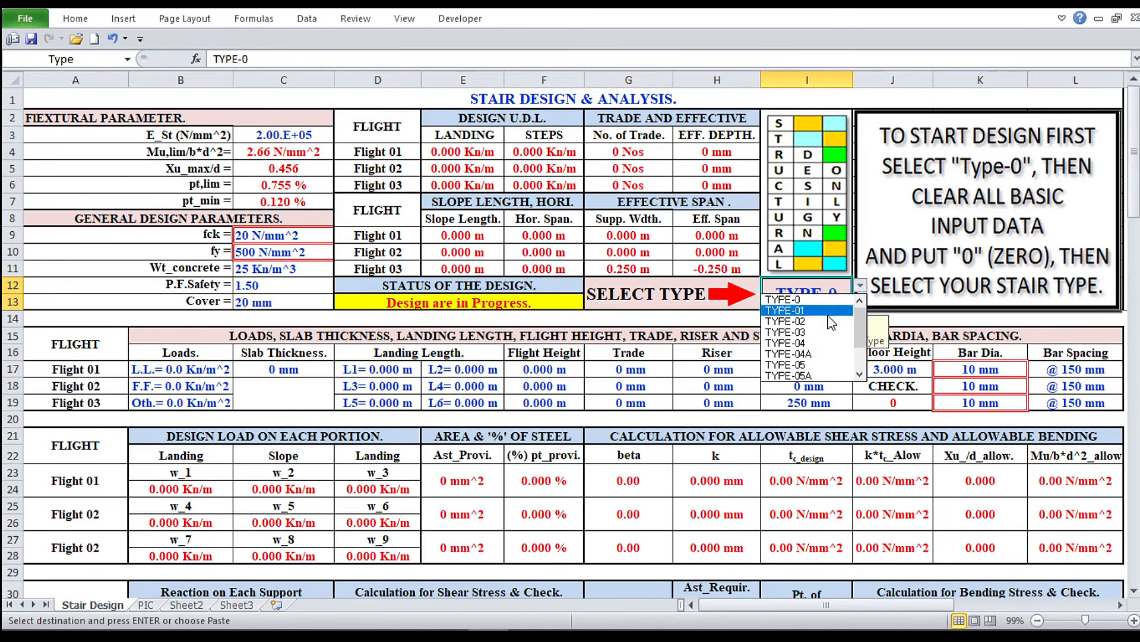
click(821, 341)
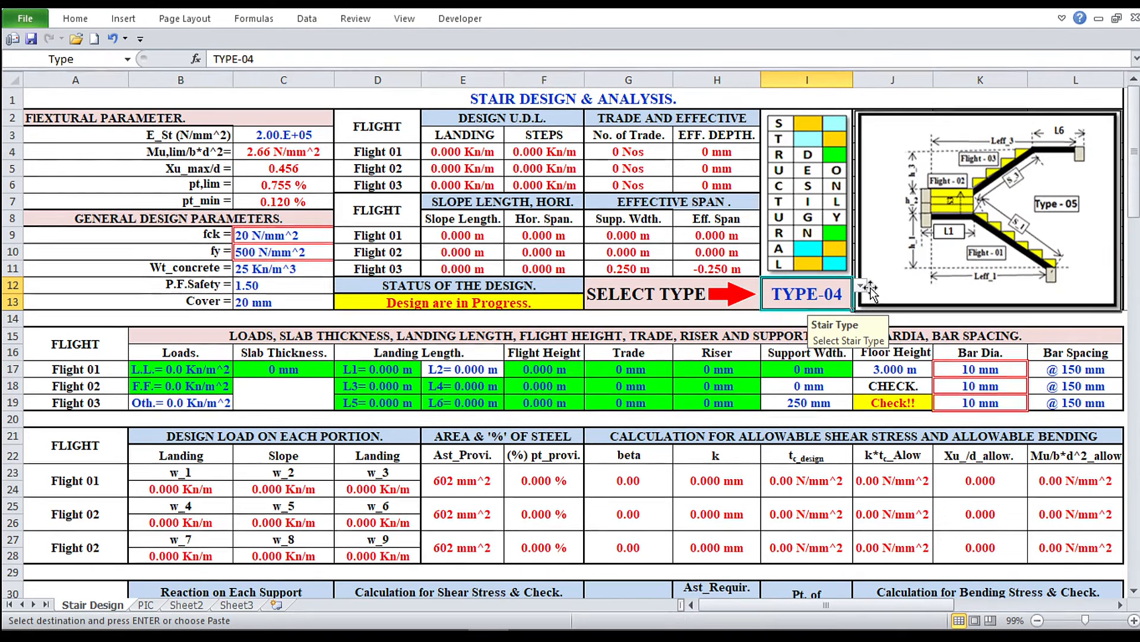
Step: Switch the stair type to TYPE-04A to view its diagram, and return the selection to TYPE-04
click(862, 286)
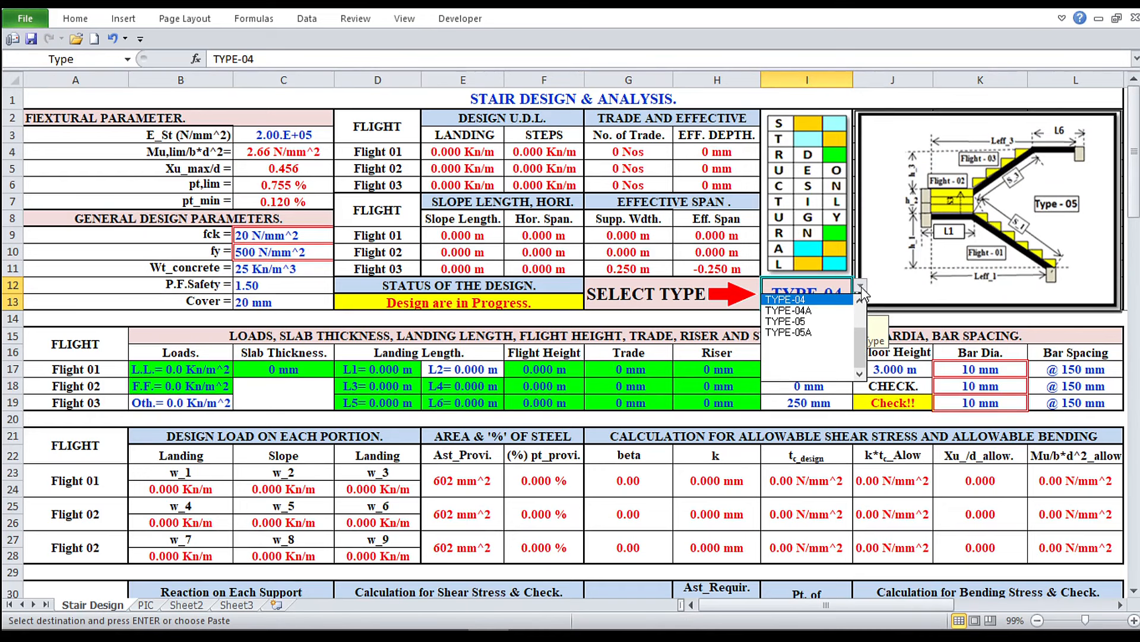
click(822, 308)
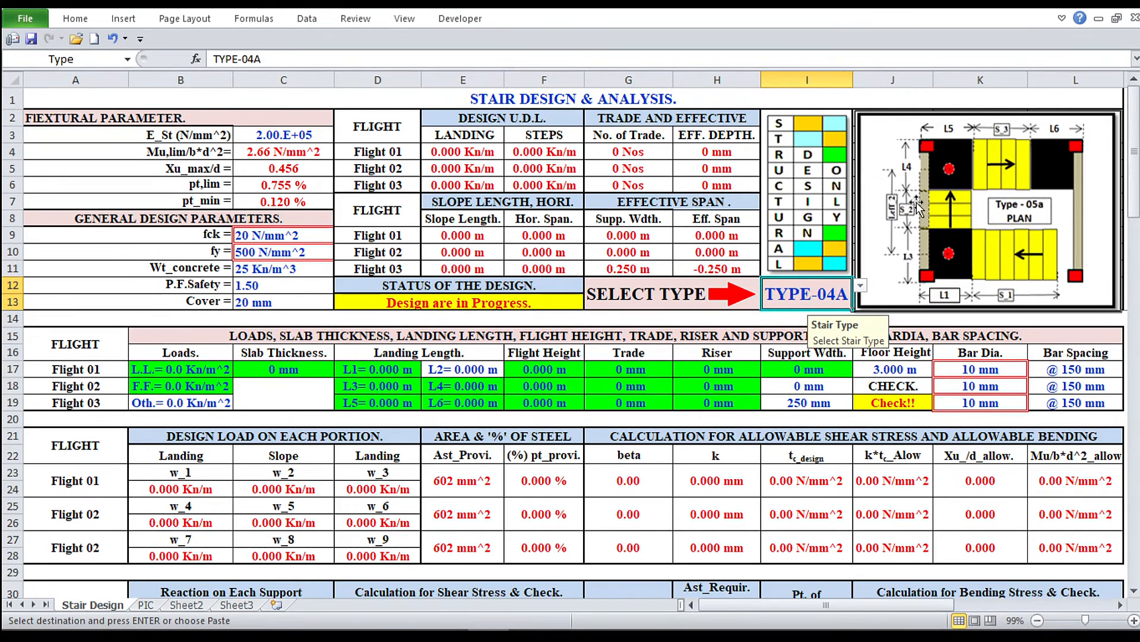
click(859, 286)
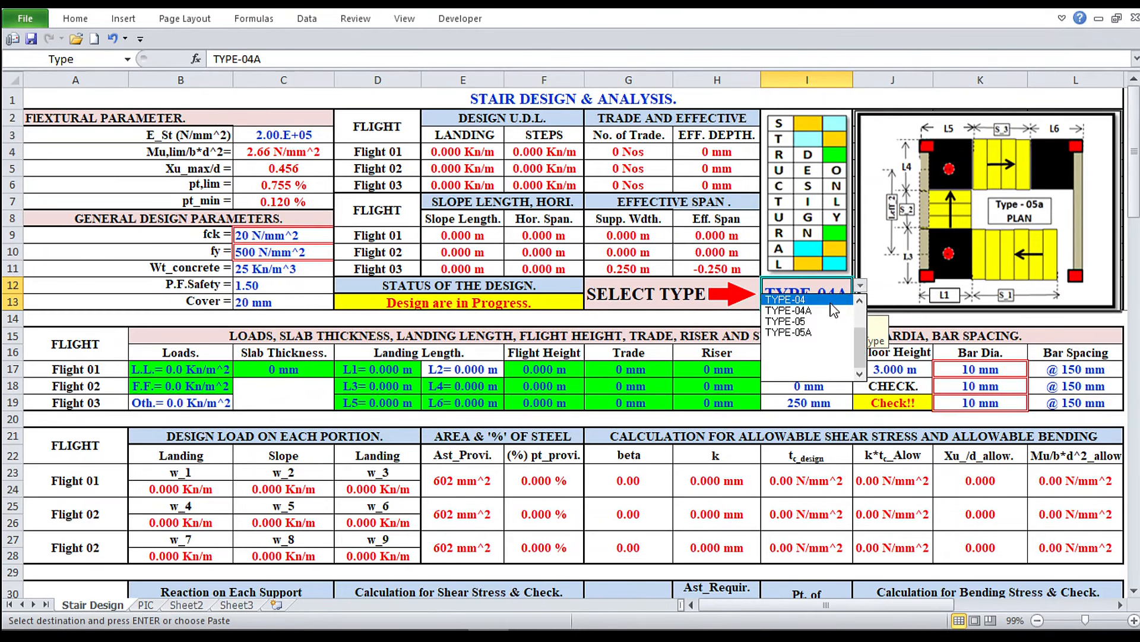
click(785, 299)
click(509, 509)
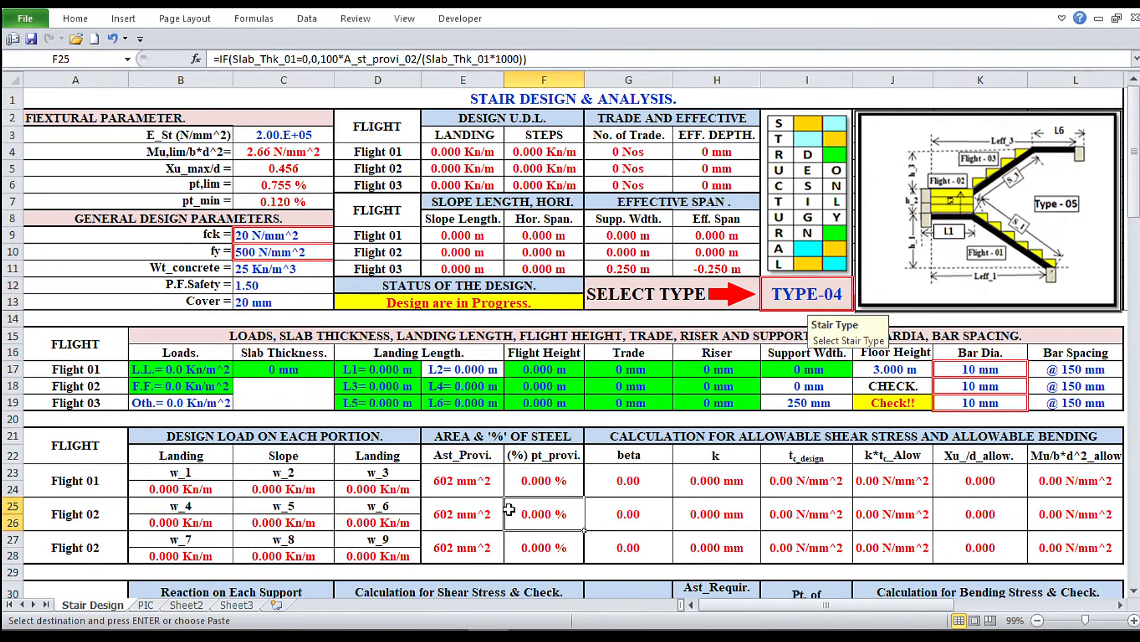
Step: Enter an L.L. load of 3 Kn/m^2, an F.F. load of 1 Kn/m^2 and a slab thickness of 150 mm
click(166, 370)
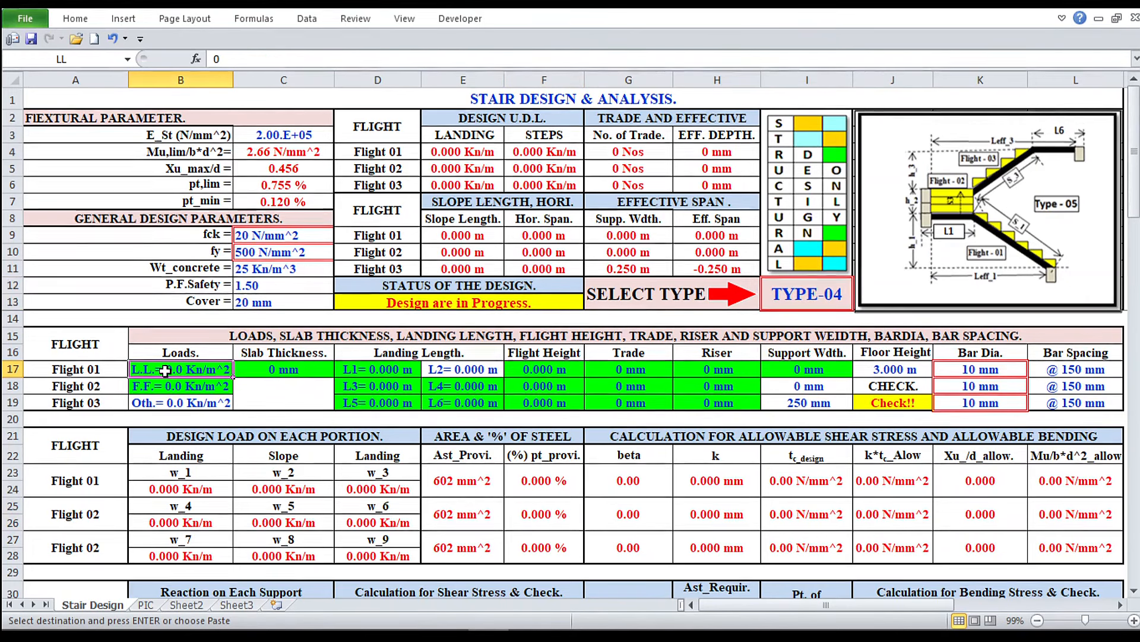
text(3)
key(Return)
text(1)
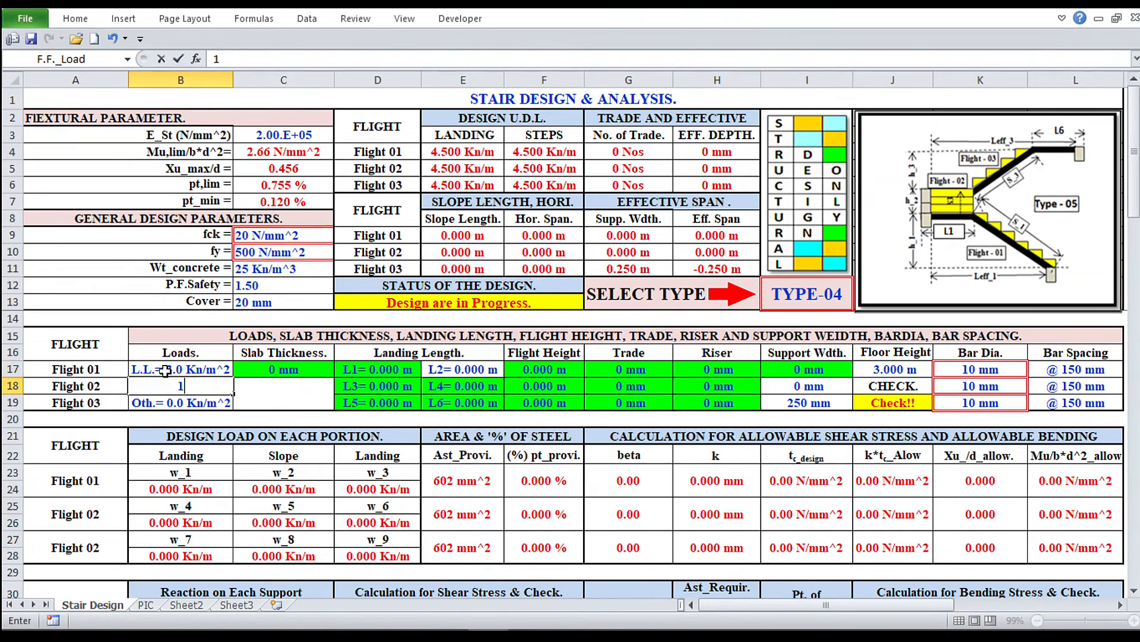
key(Return)
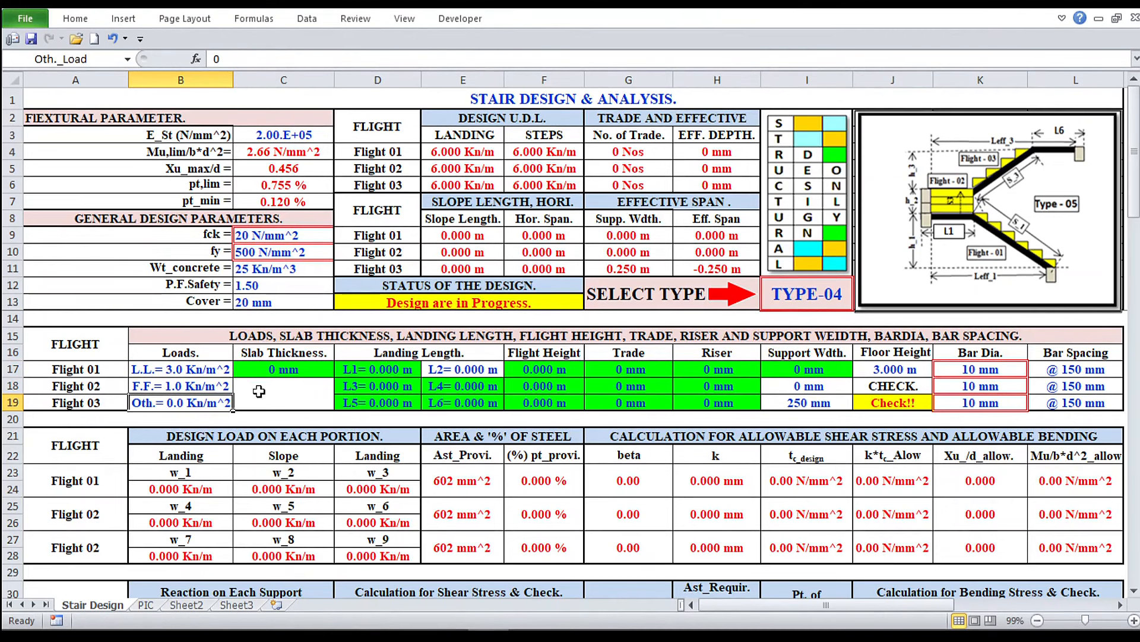
click(279, 368)
text(150)
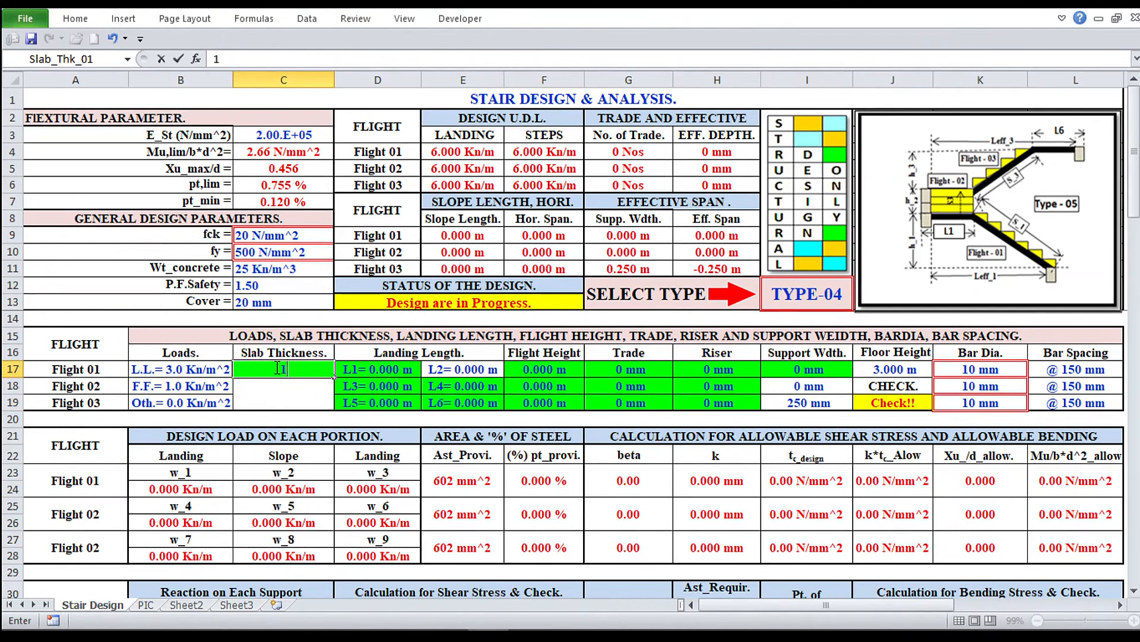
Step: Set the landing lengths L1, L3 and L5 to 1.5 m each
click(389, 373)
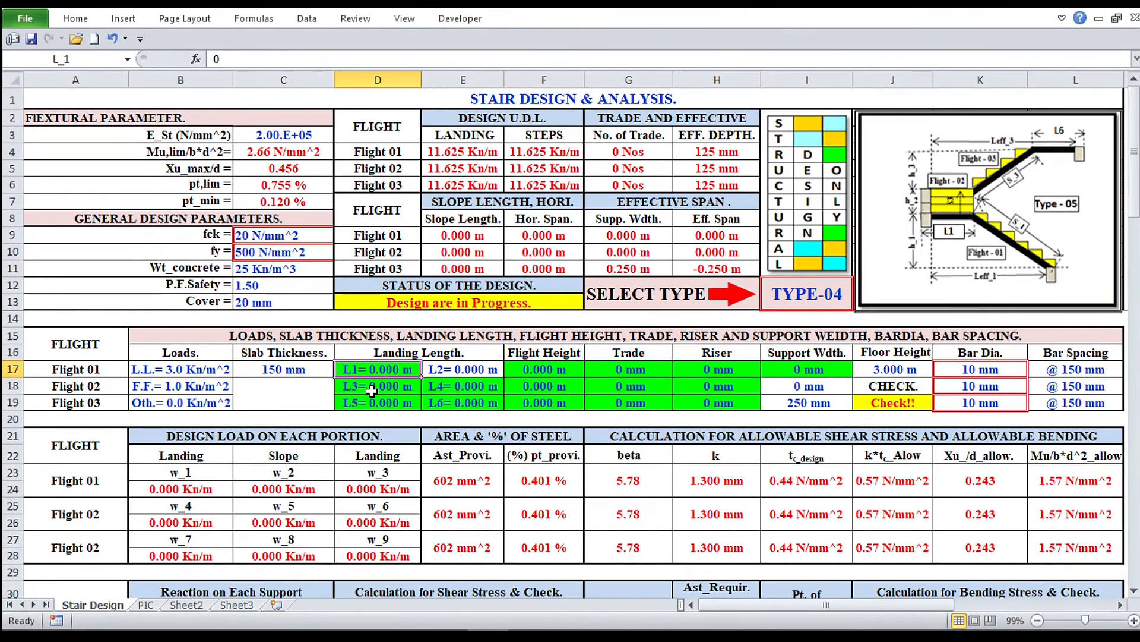
text(1.5)
click(372, 390)
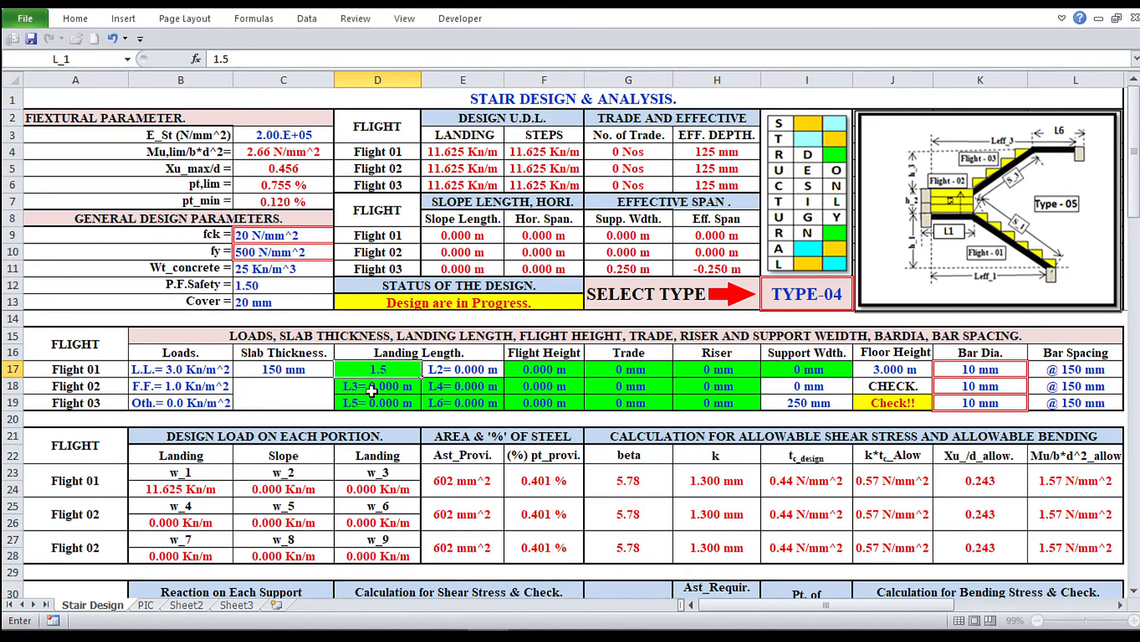
text(1.5)
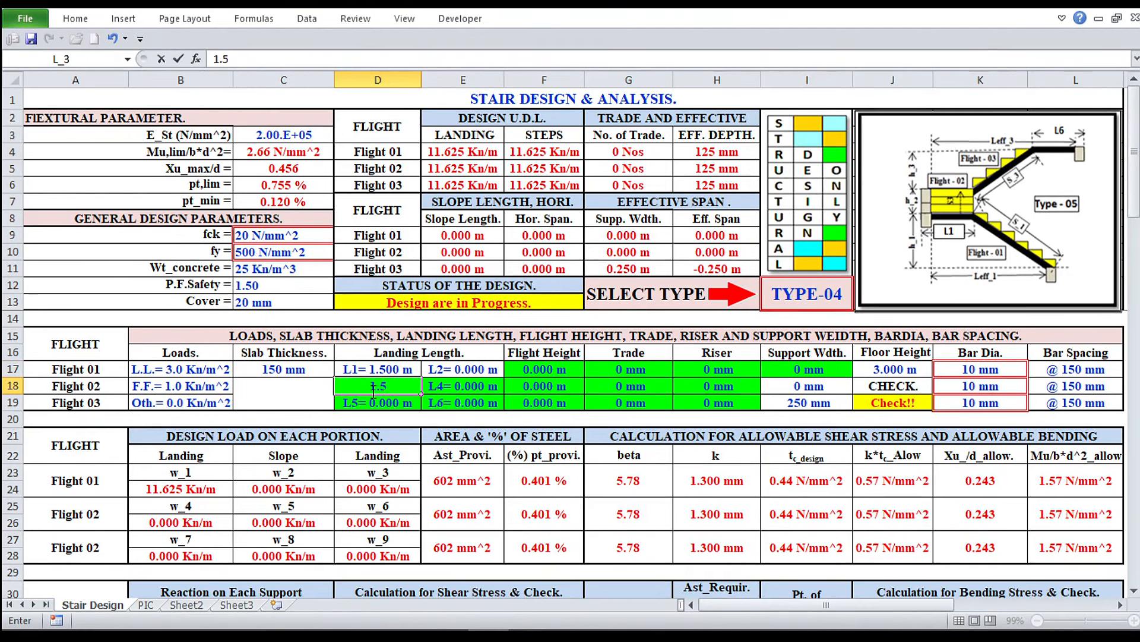
key(Return)
text(1.)
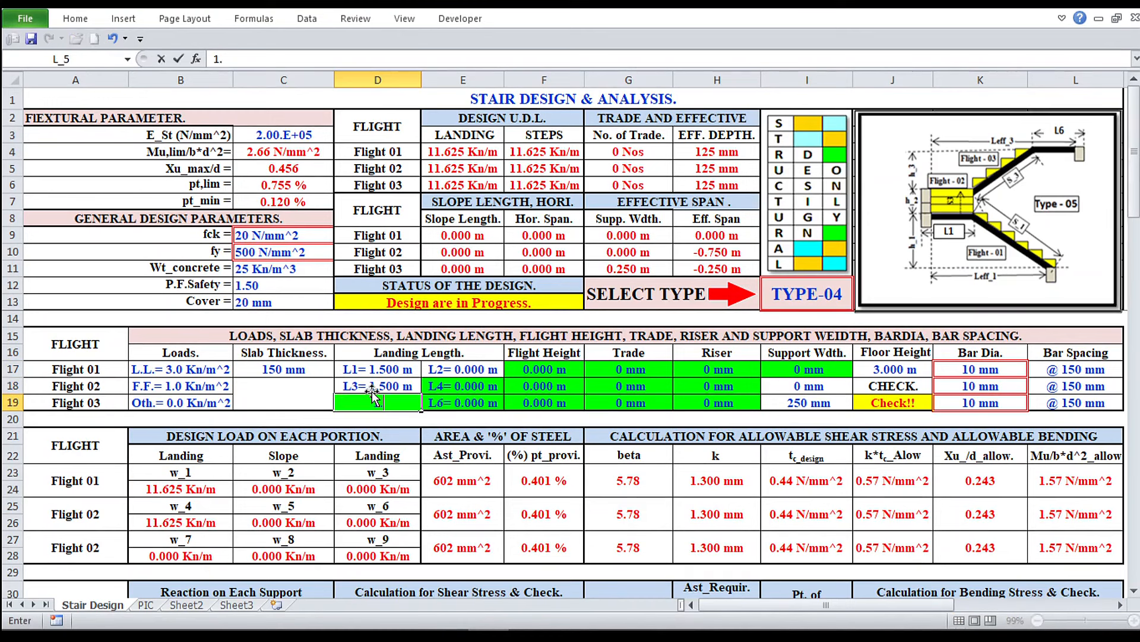
text(5)
key(Return)
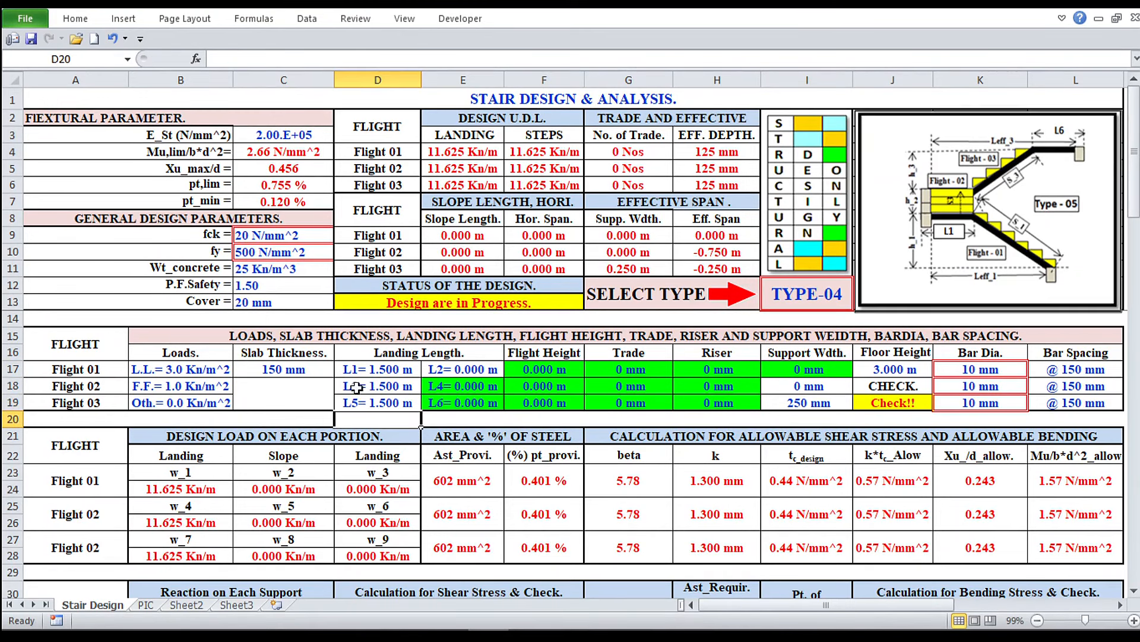
Step: Set the landing lengths L4 and L6 to 1.5 m each
click(462, 393)
text(1)
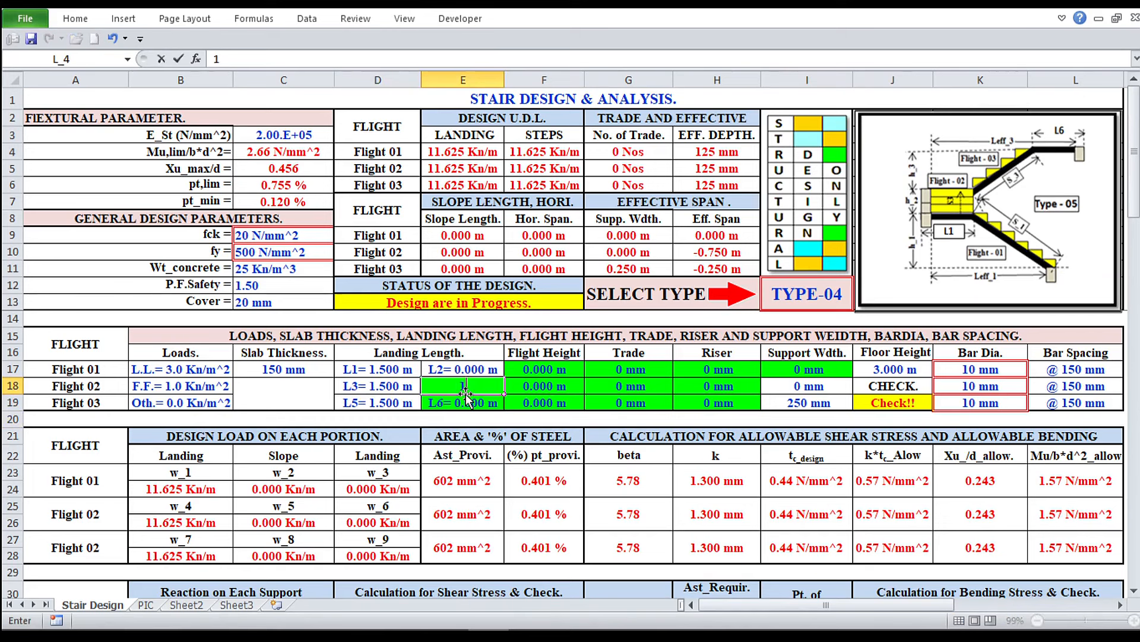
text(.5)
key(Return)
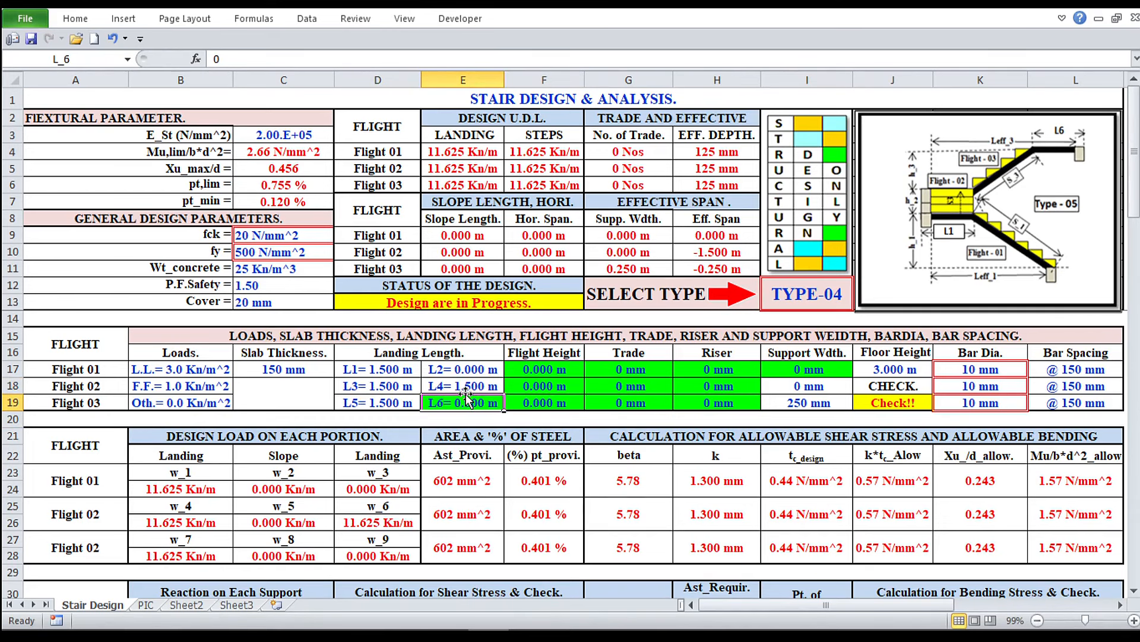
text(1.5)
key(Return)
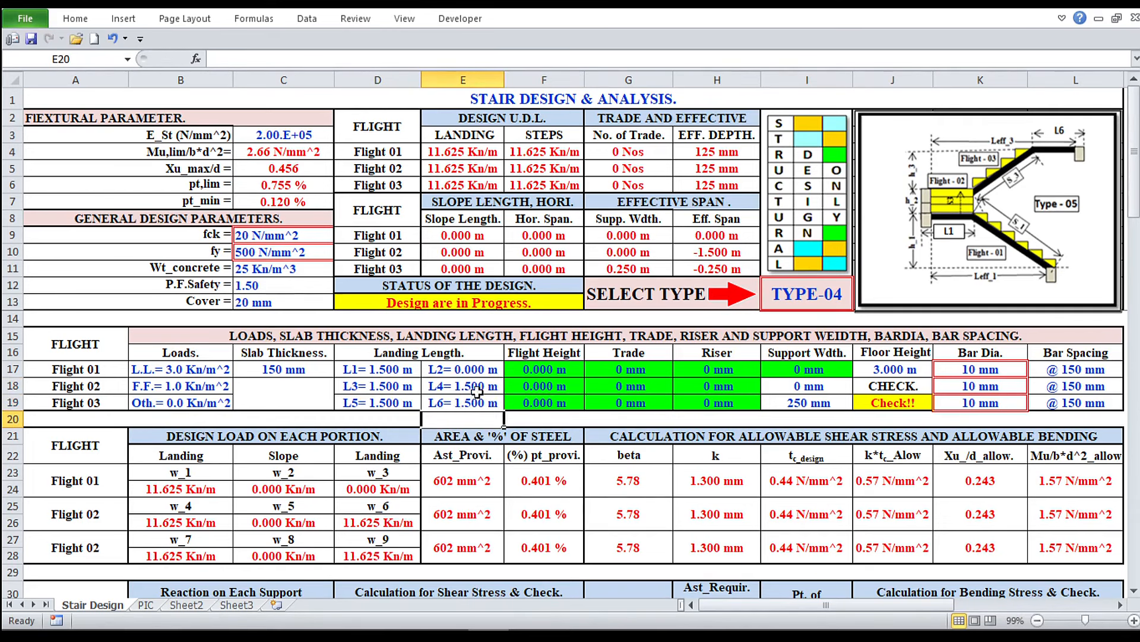
Step: Set the flight heights to 1.5 m for Flight 01, 0.6 m for Flight 02 and 1.5 m for Flight 03
click(569, 376)
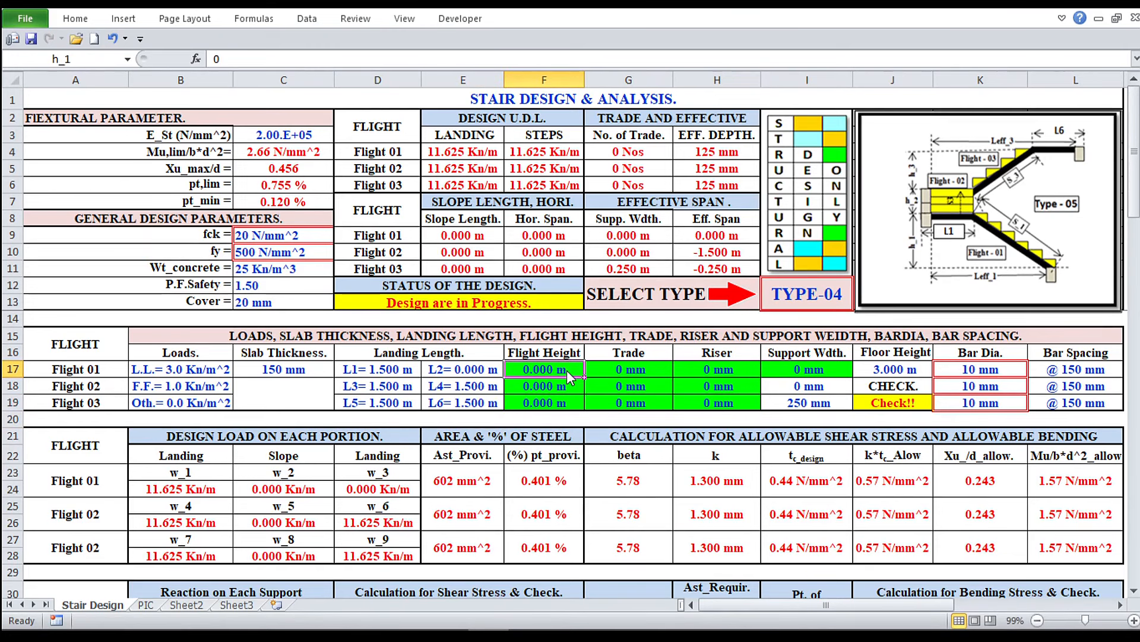
text(1.5)
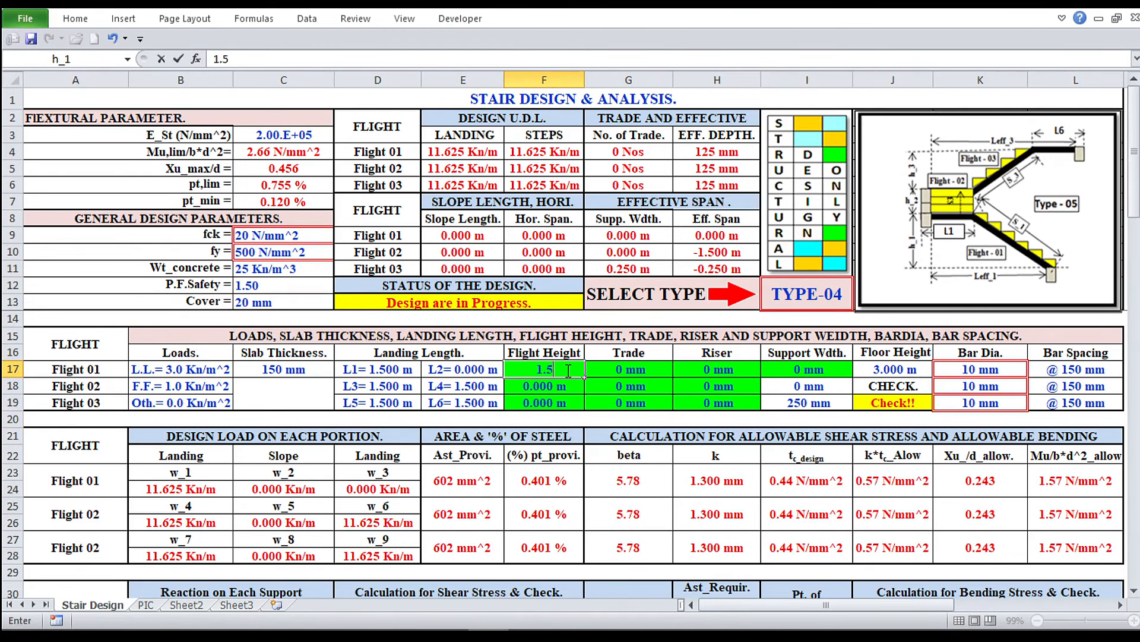
key(Return)
text(.6)
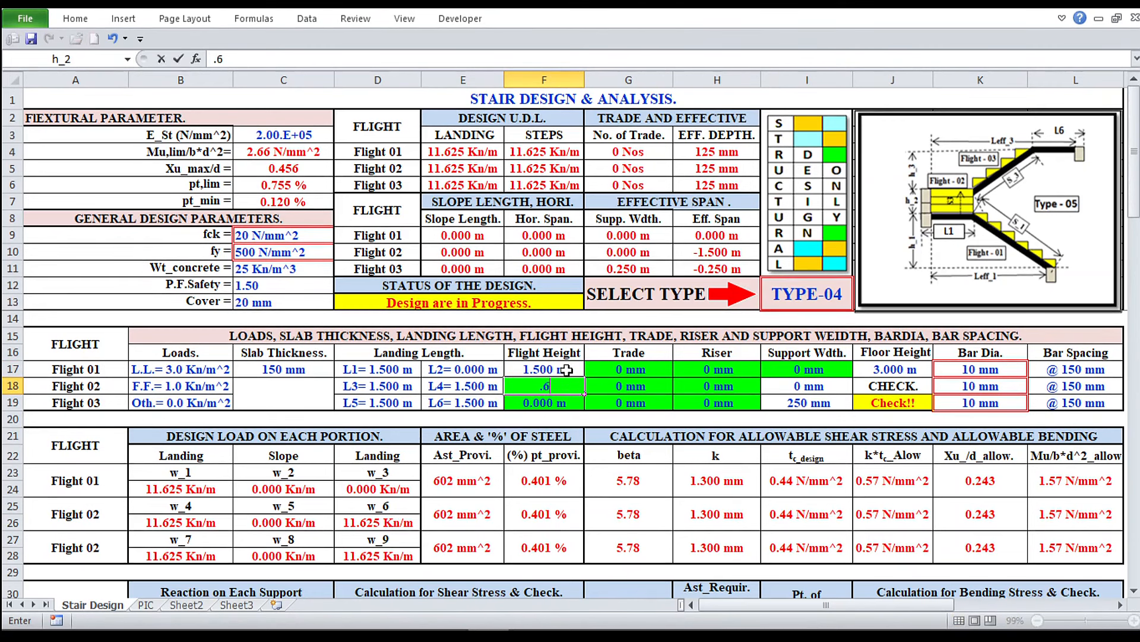
key(Return)
text(1)
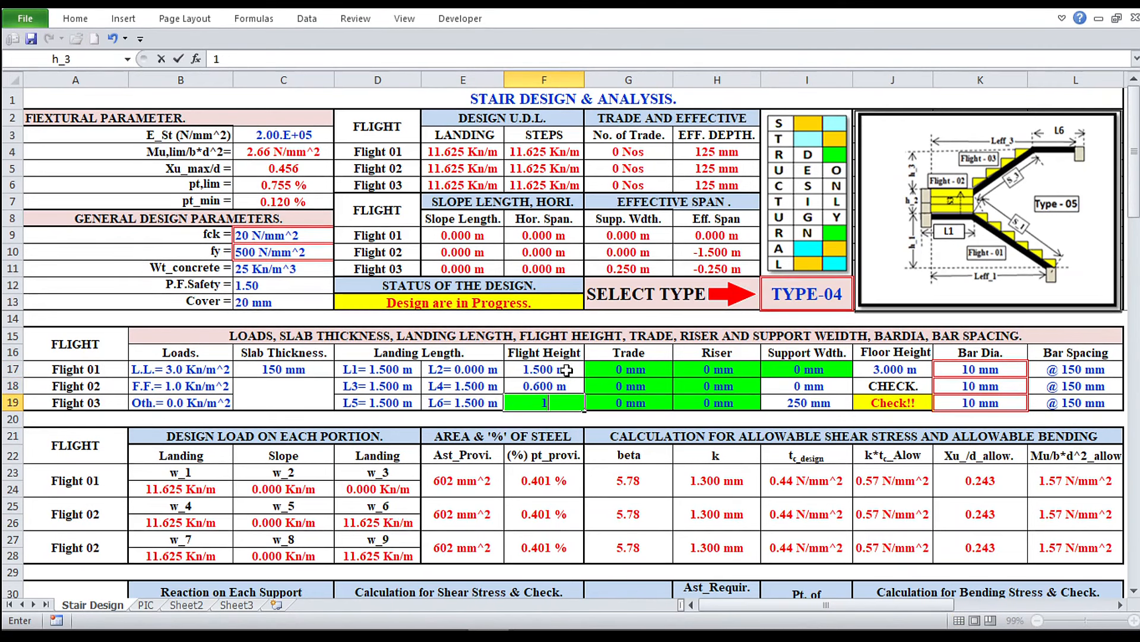
text(.5)
key(Return)
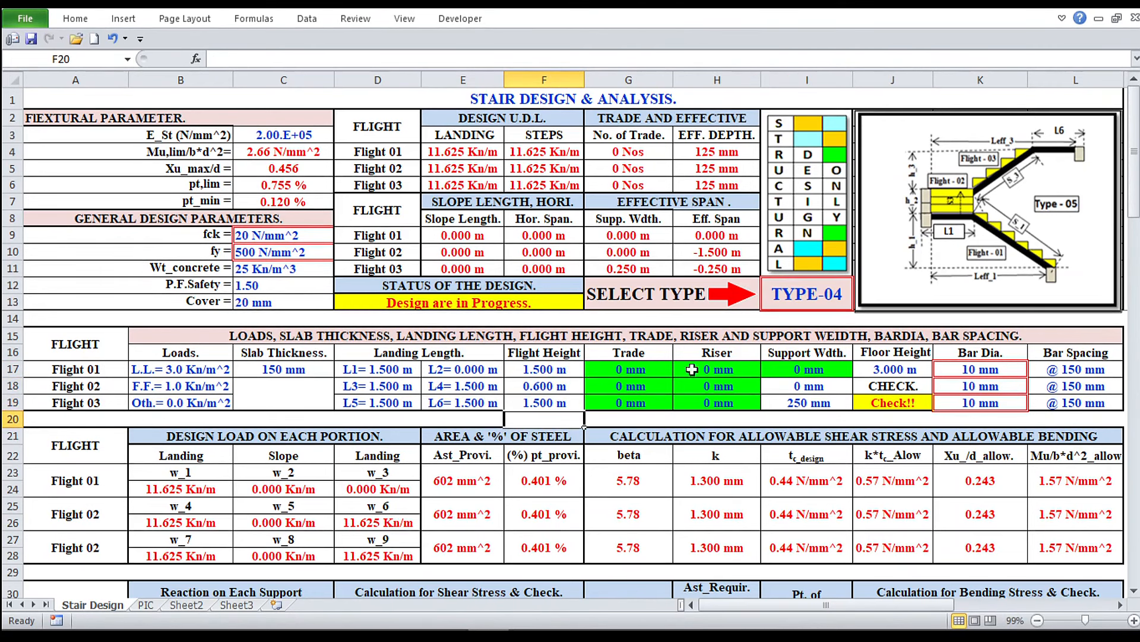
Step: Set the trade to 250 mm for Flight 01, Flight 02 and Flight 03
click(633, 370)
text(250)
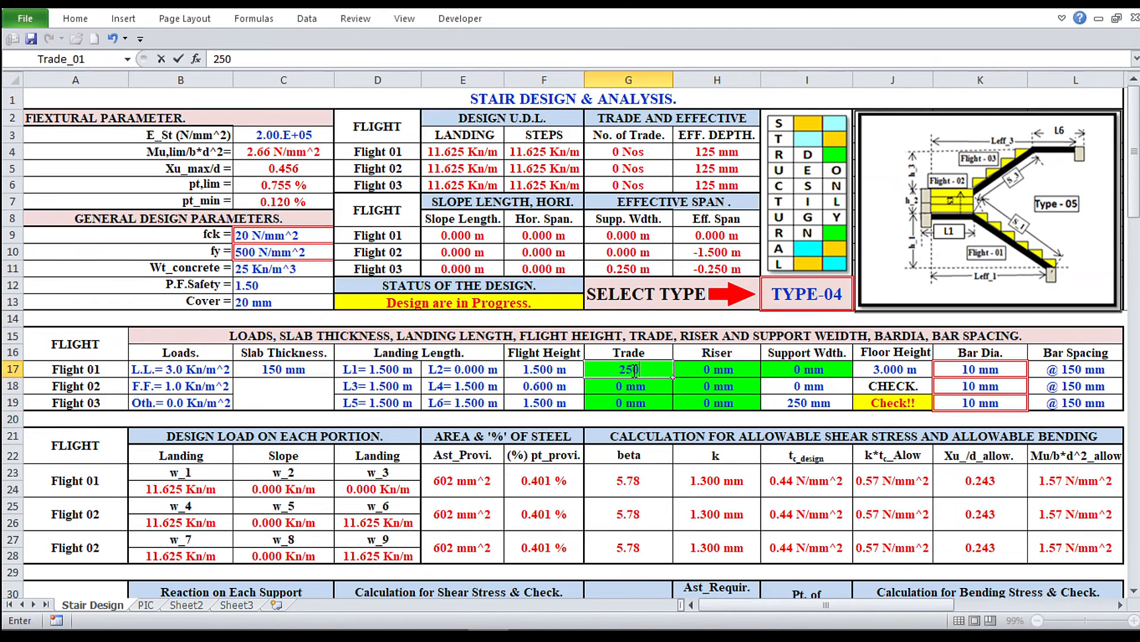
key(Return)
text(250)
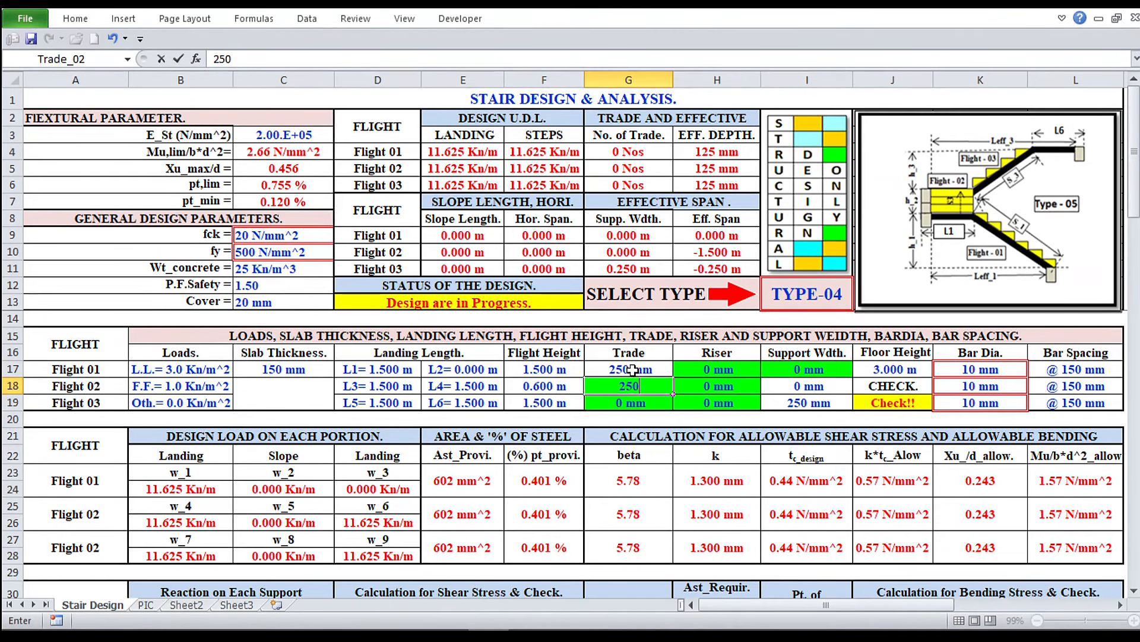
key(Return)
text(250)
key(Return)
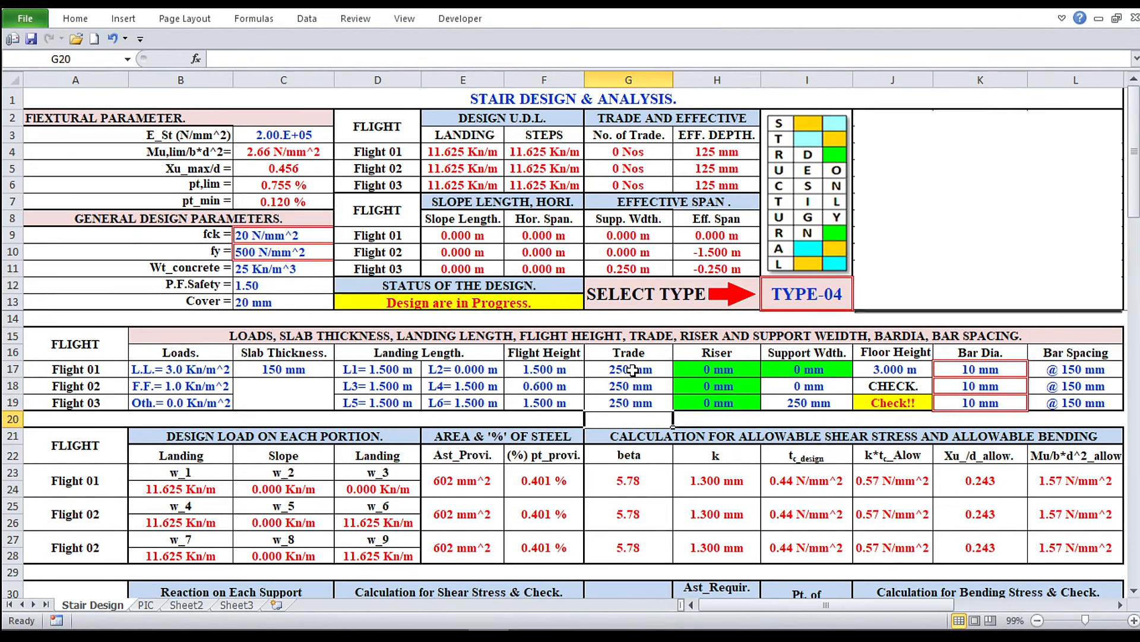
Step: Set the riser to 150 mm for Flight 01 and 50 mm for Flight 02
click(713, 365)
text(150)
key(Return)
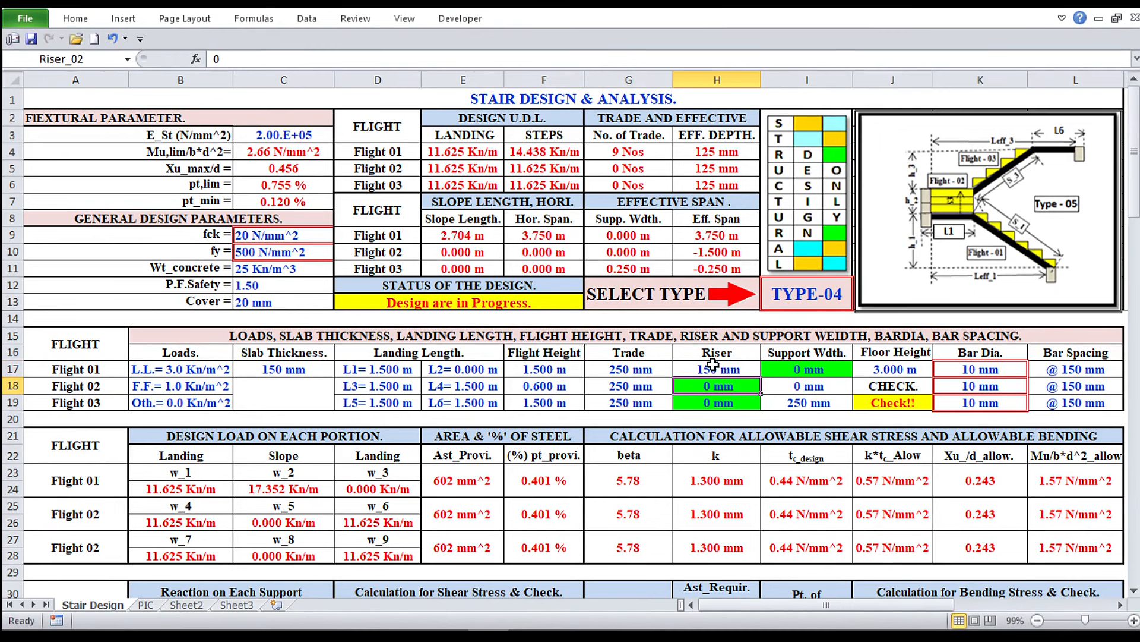
text(150)
key(Return)
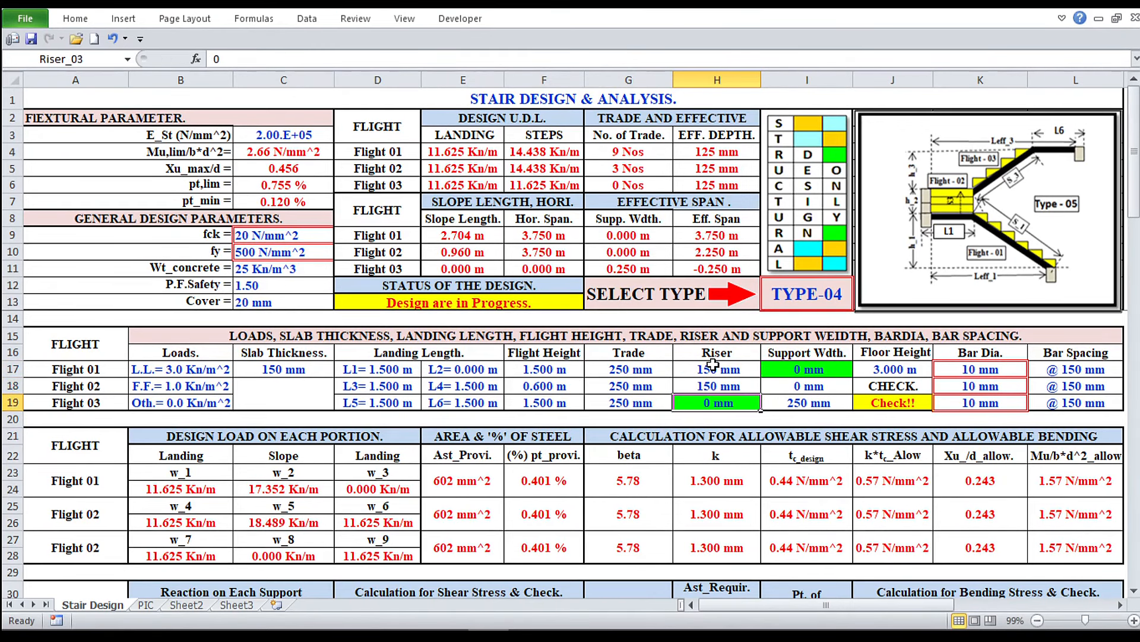
key(Up)
text(50)
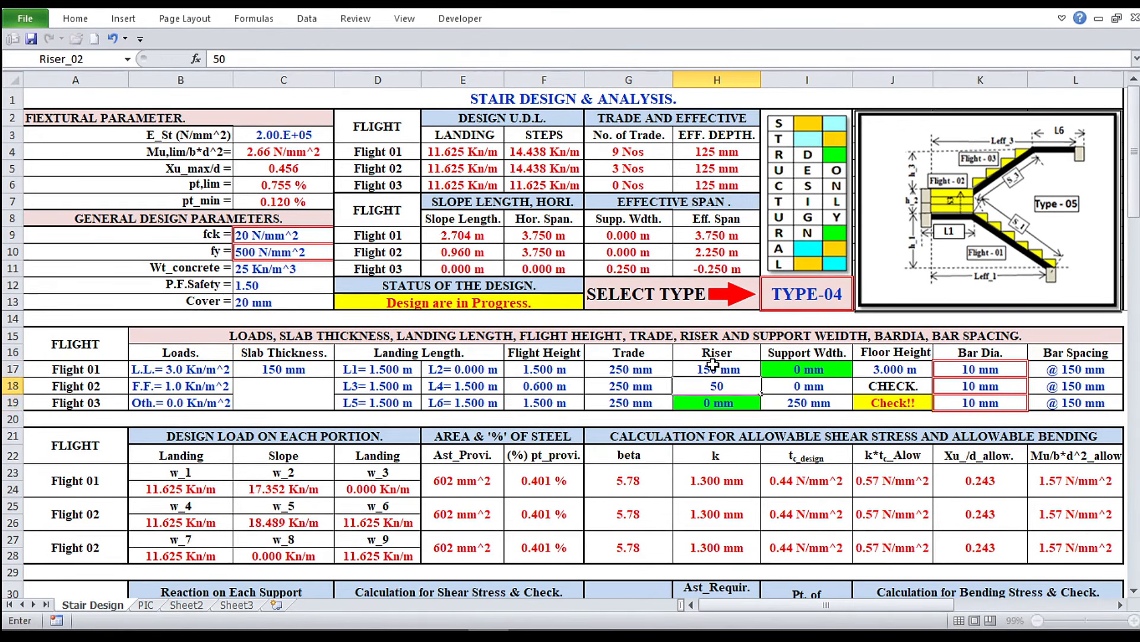
key(Return)
Step: Set the Flight 01 support width to 250 mm and the floor height to 3.6 m
click(812, 369)
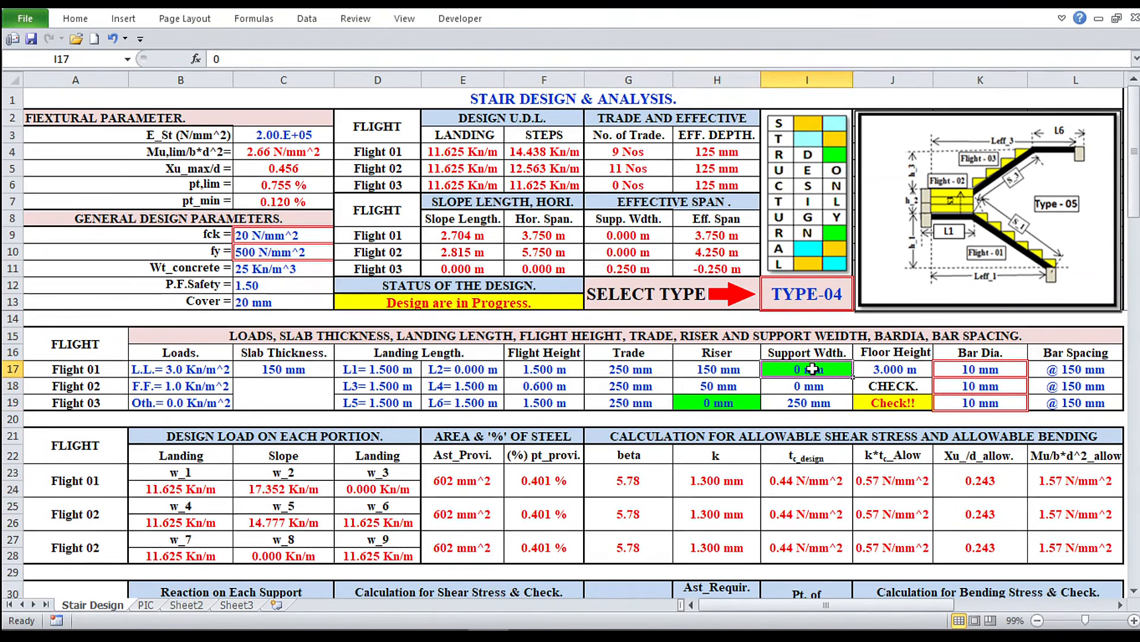
text(250)
key(Return)
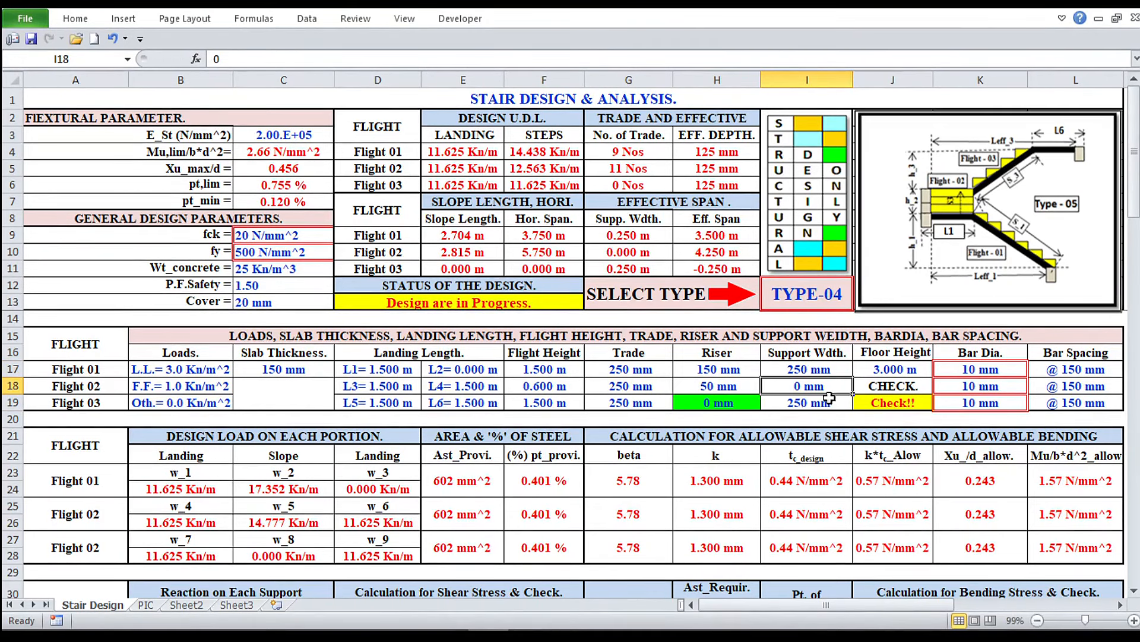
click(898, 367)
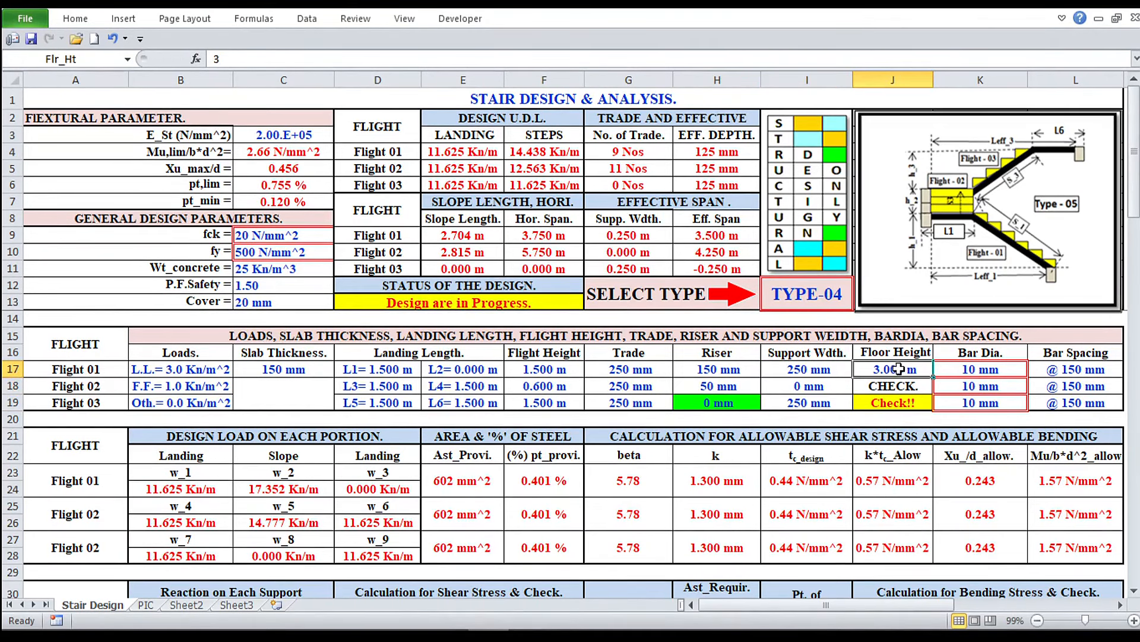
text(3.6)
key(Return)
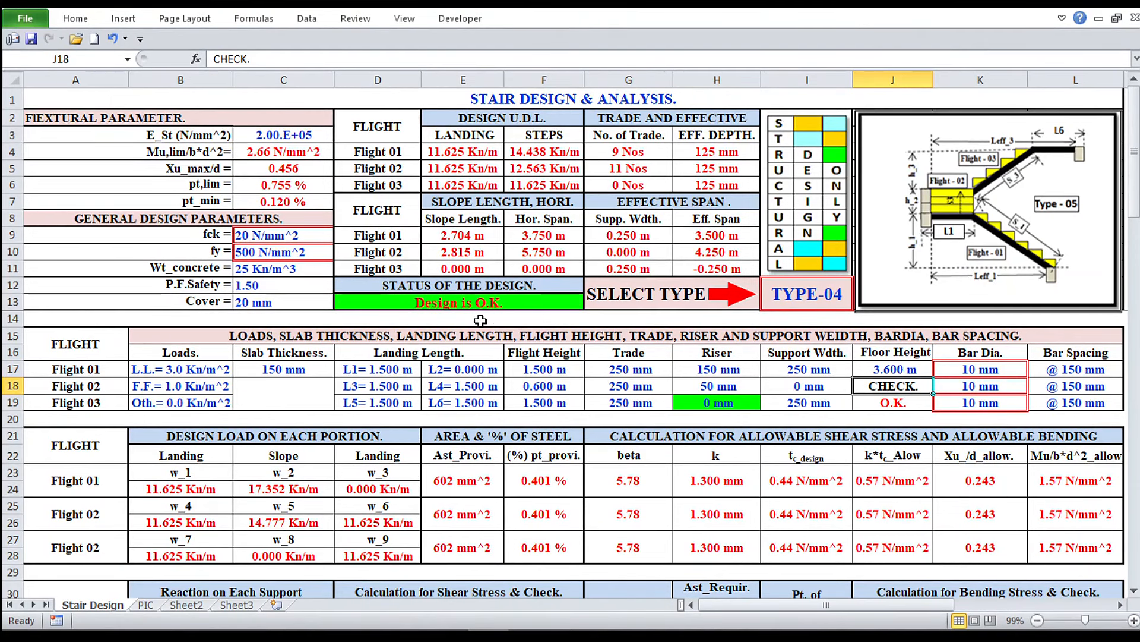
Step: Reduce the slab thickness of the TYPE-04 stair to 125 mm
click(320, 369)
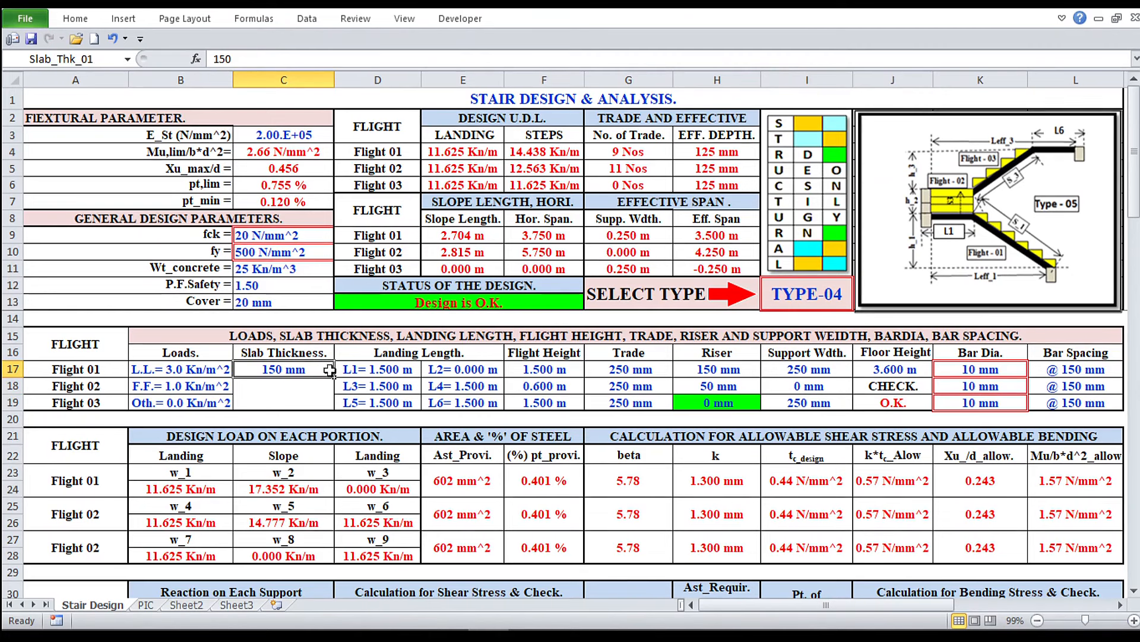
text(125)
key(Return)
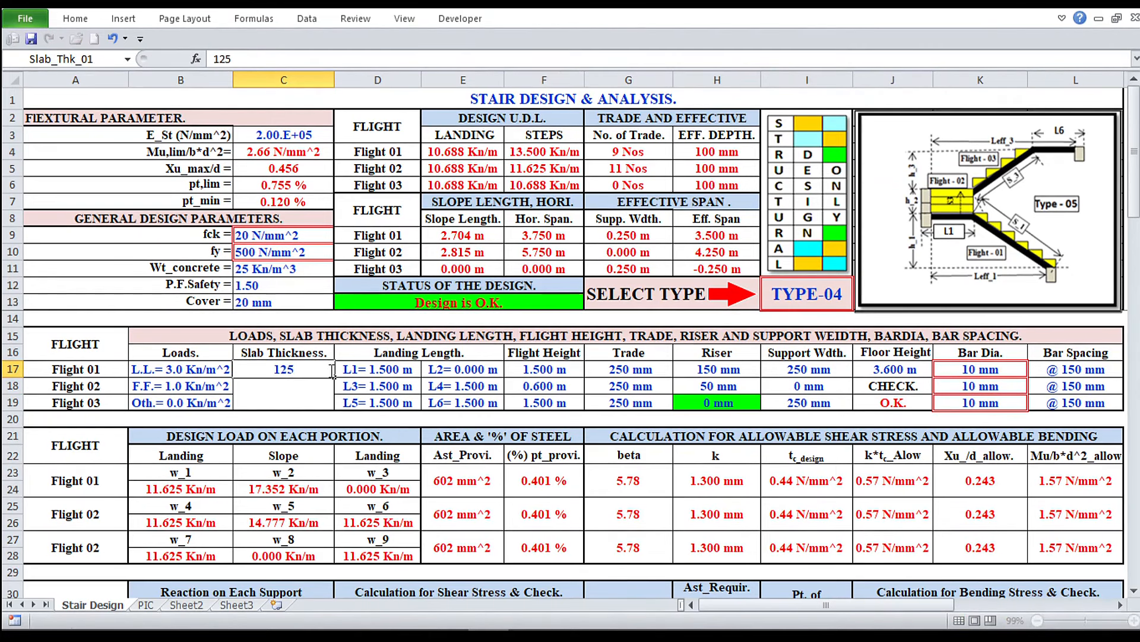
Step: Try a slab thickness of 145 mm for the TYPE-04 stair
click(330, 370)
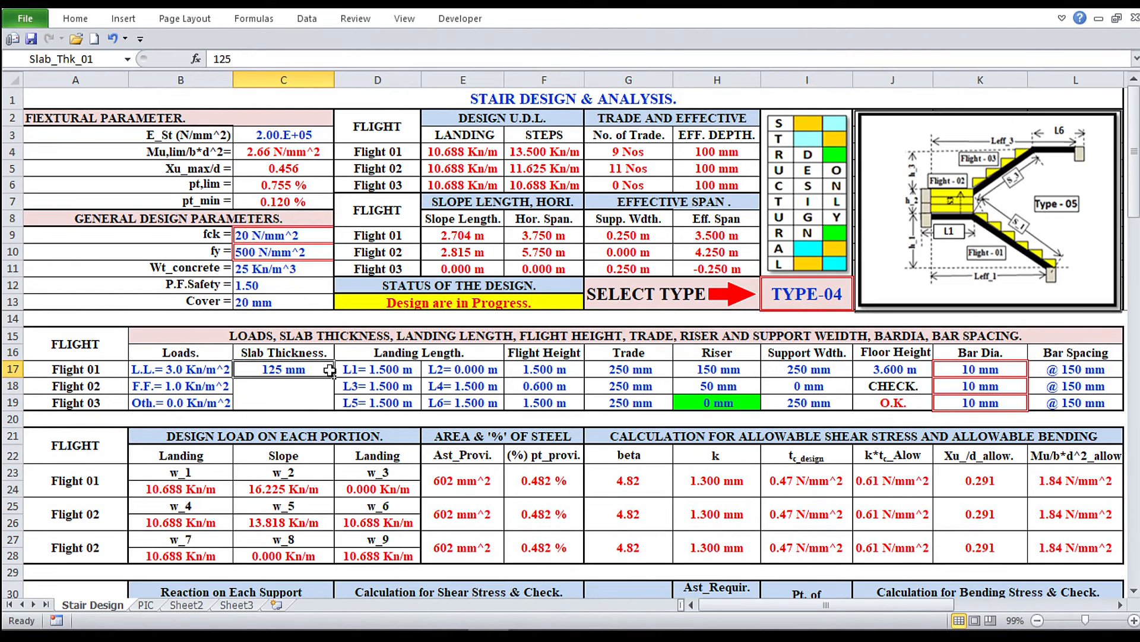
text(1)
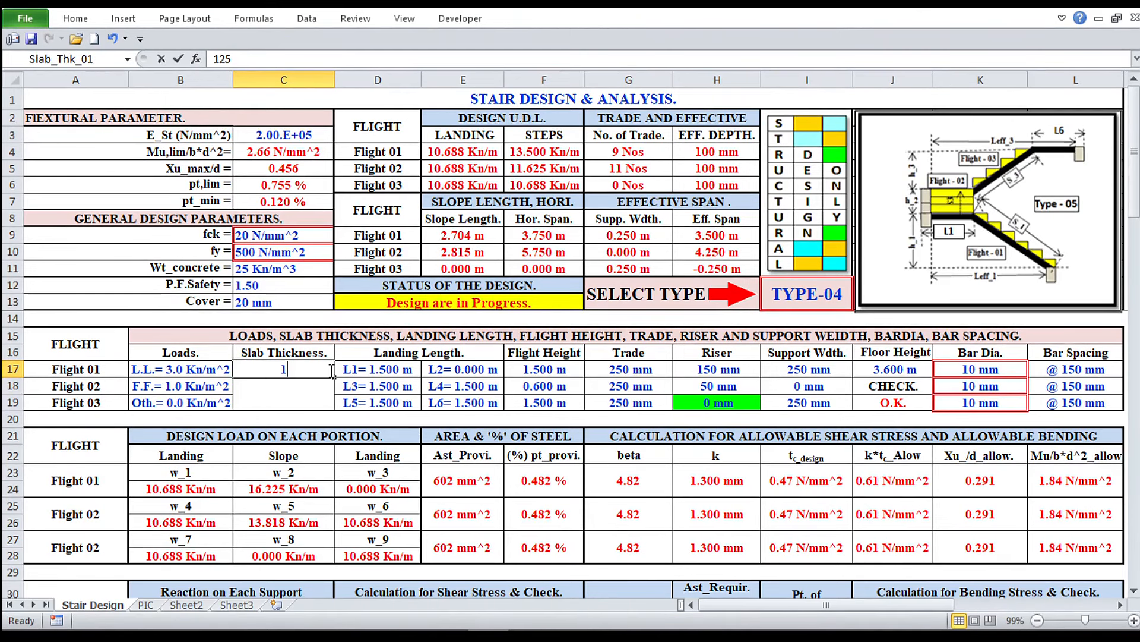
text(45)
key(Return)
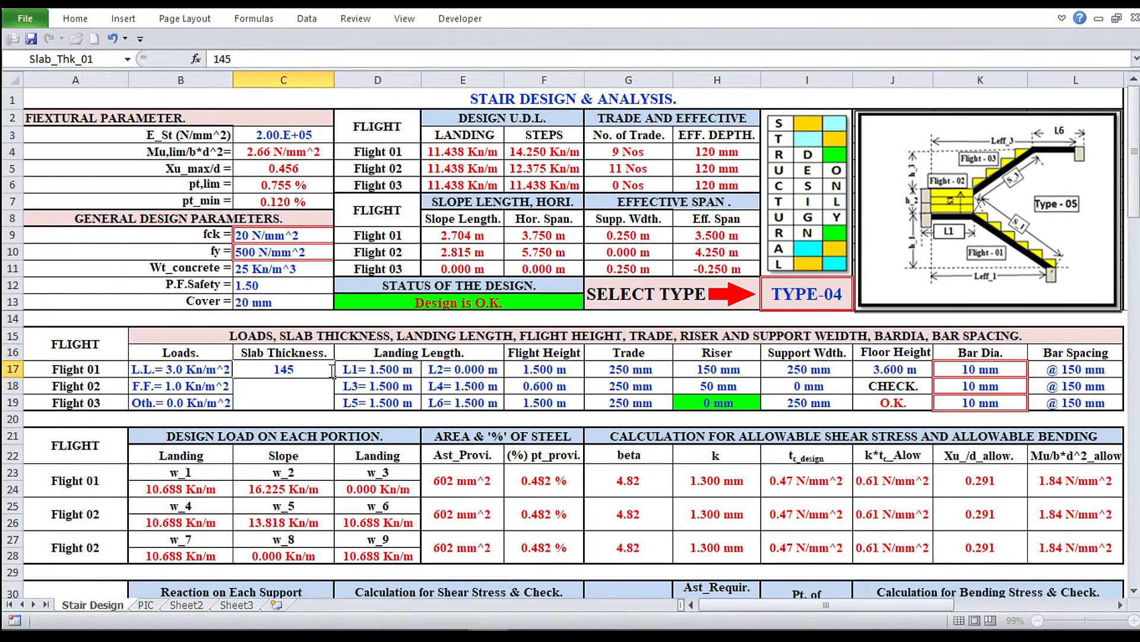
Step: Set the slab thickness of the TYPE-04 stair to 150 mm
click(330, 369)
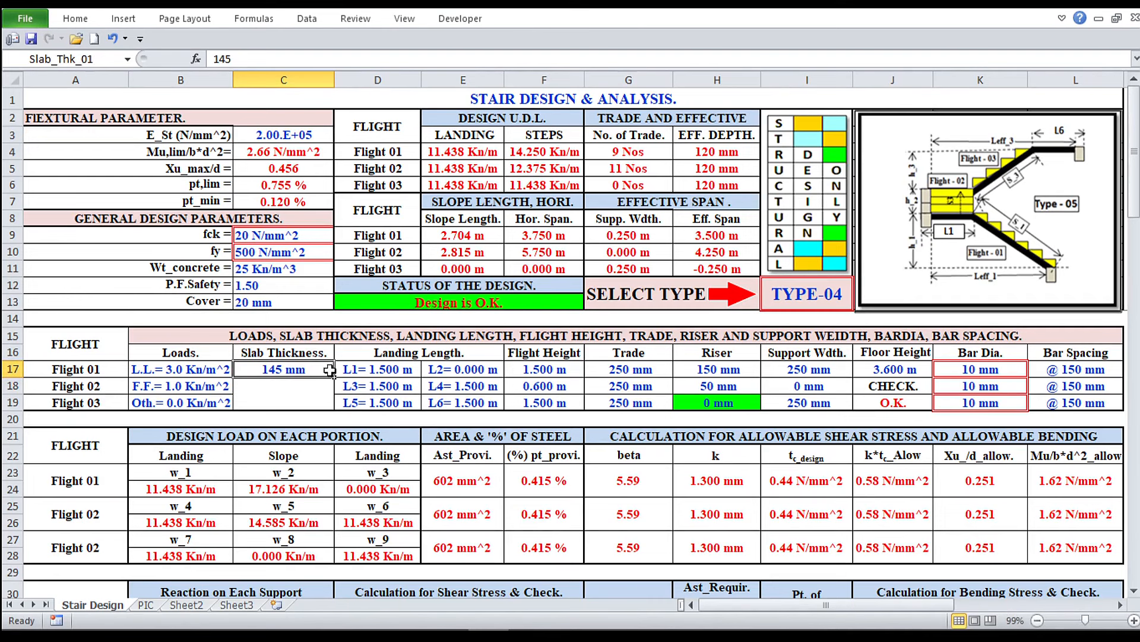
text(150)
key(Return)
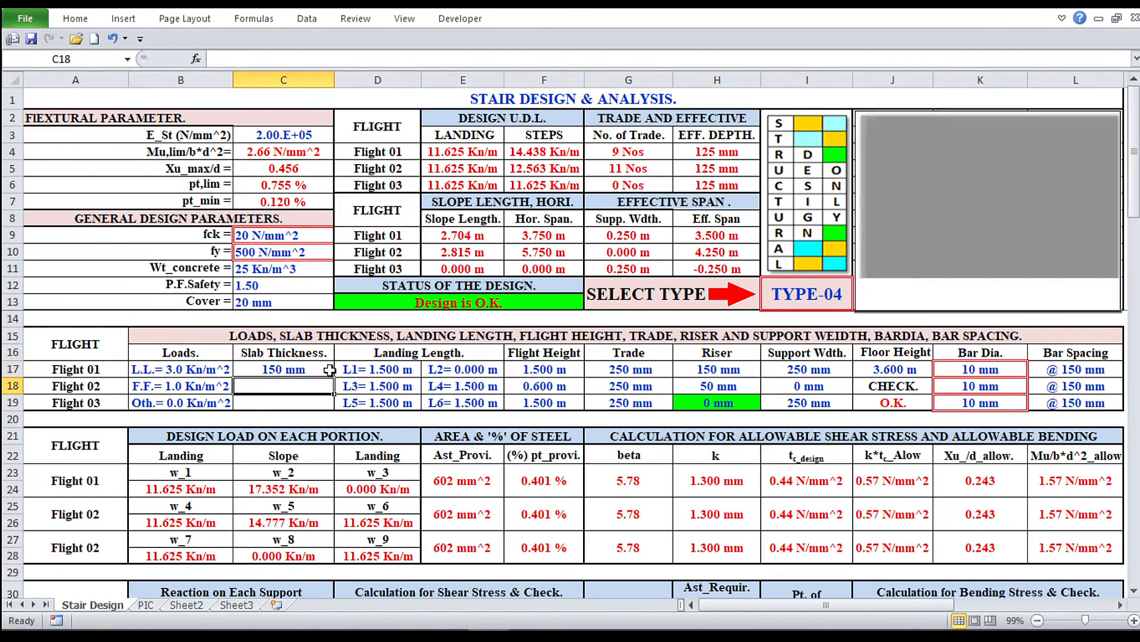
Step: Change the selected stair type to TYPE-0 to start a fresh design
click(828, 295)
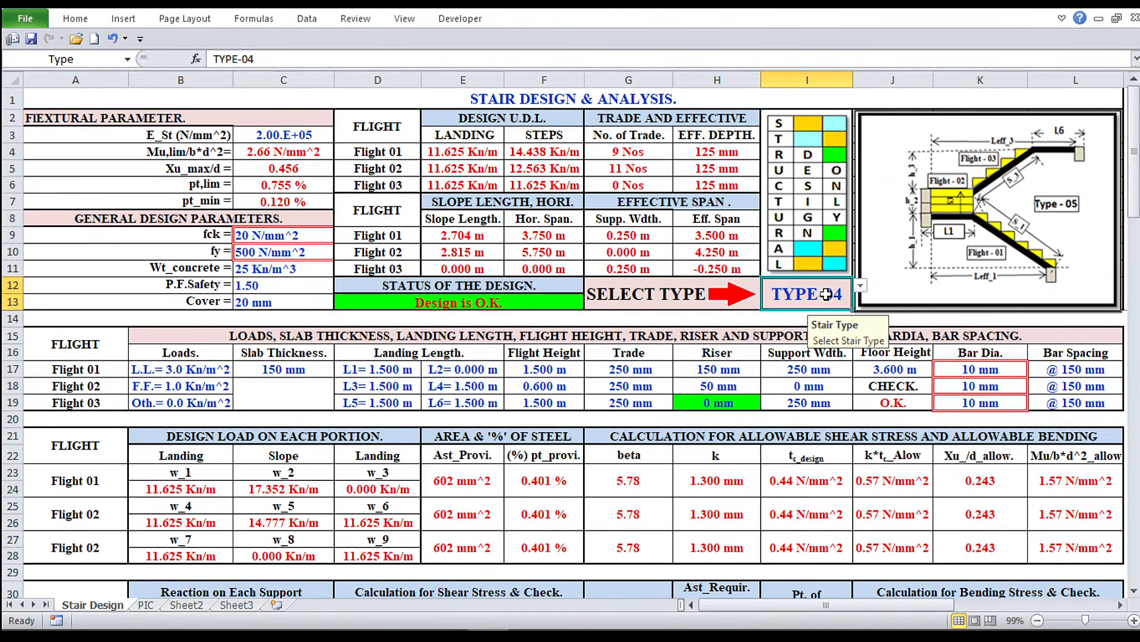
click(861, 289)
drag(863, 344, 866, 304)
click(826, 302)
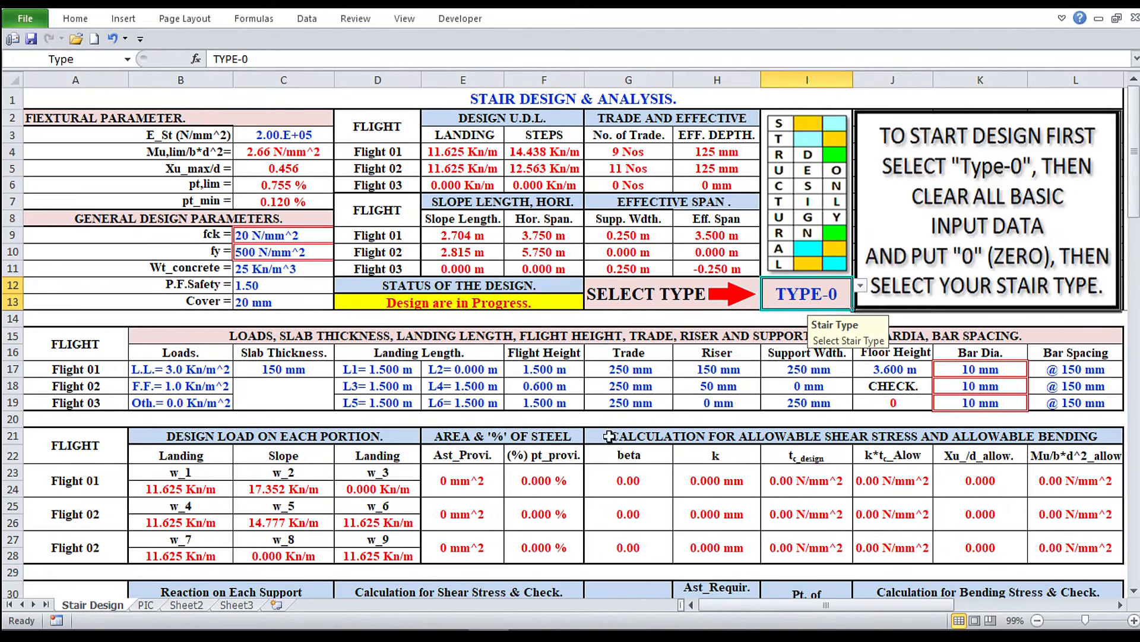
Step: Copy the block of zeroed default inputs in A50:H52, from loads to support width, below the design tables
scroll(356, 433, down, 10)
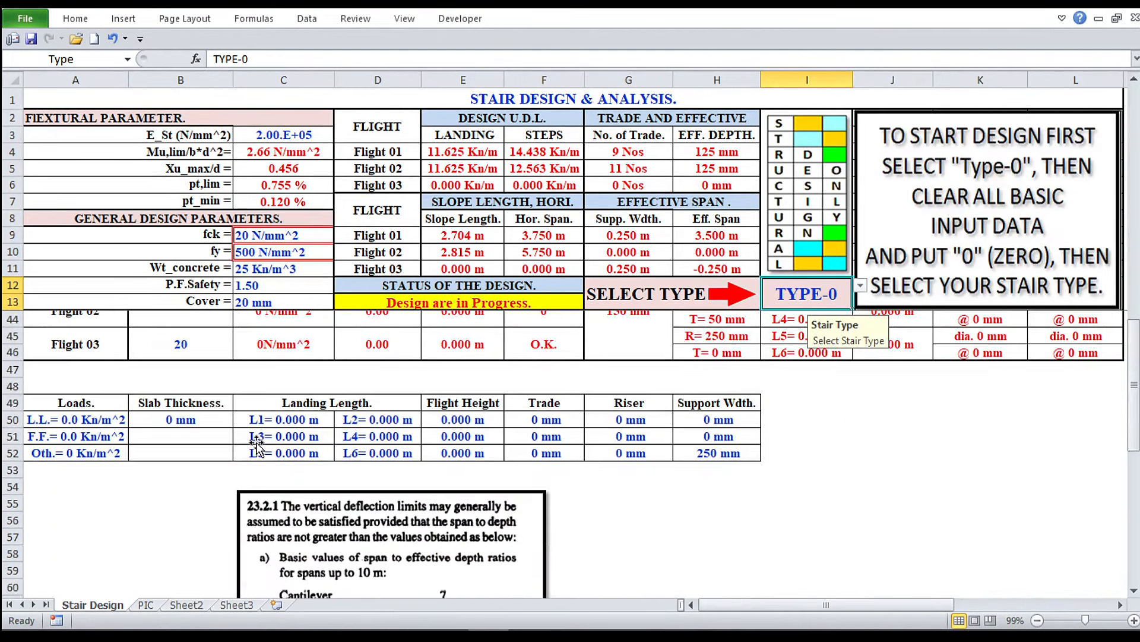
click(95, 424)
drag(95, 428, 706, 457)
right_click(735, 440)
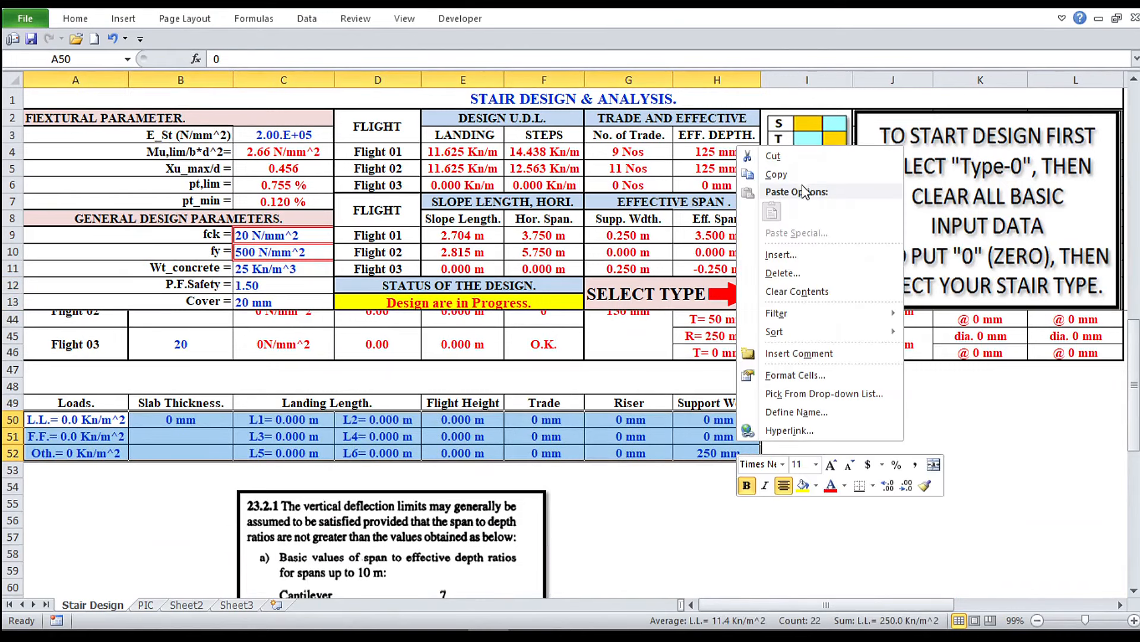
click(799, 173)
Step: Paste the copied defaults as values only over the basic input data, starting at the Flight 01 L.L. cell B17
scroll(403, 376, up, 8)
scroll(404, 375, up, 2)
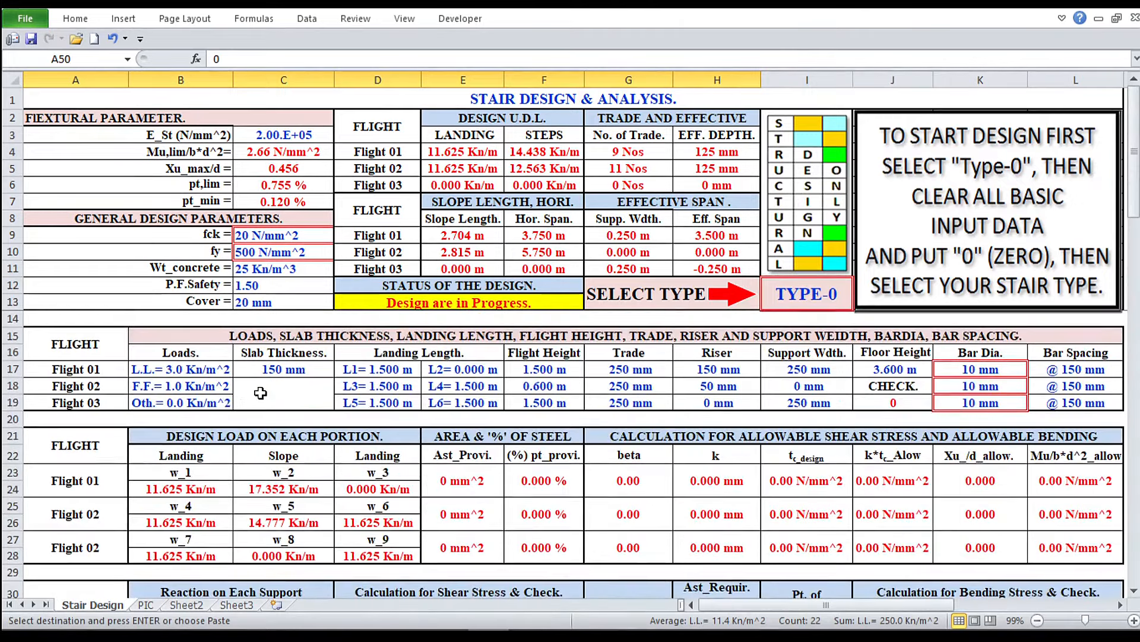
click(194, 374)
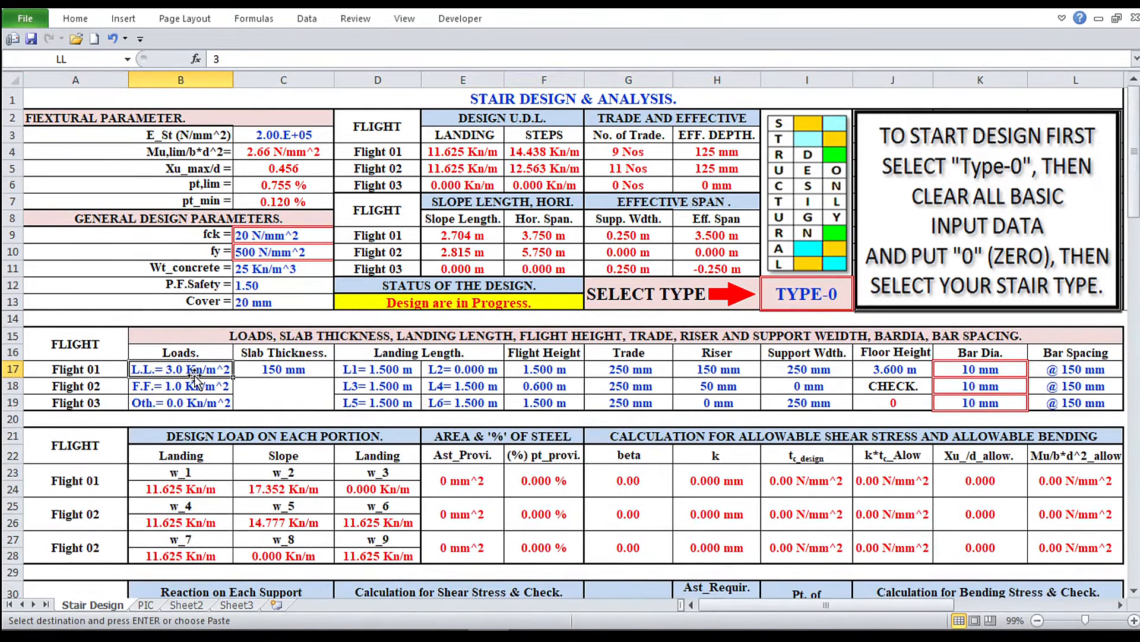
right_click(194, 375)
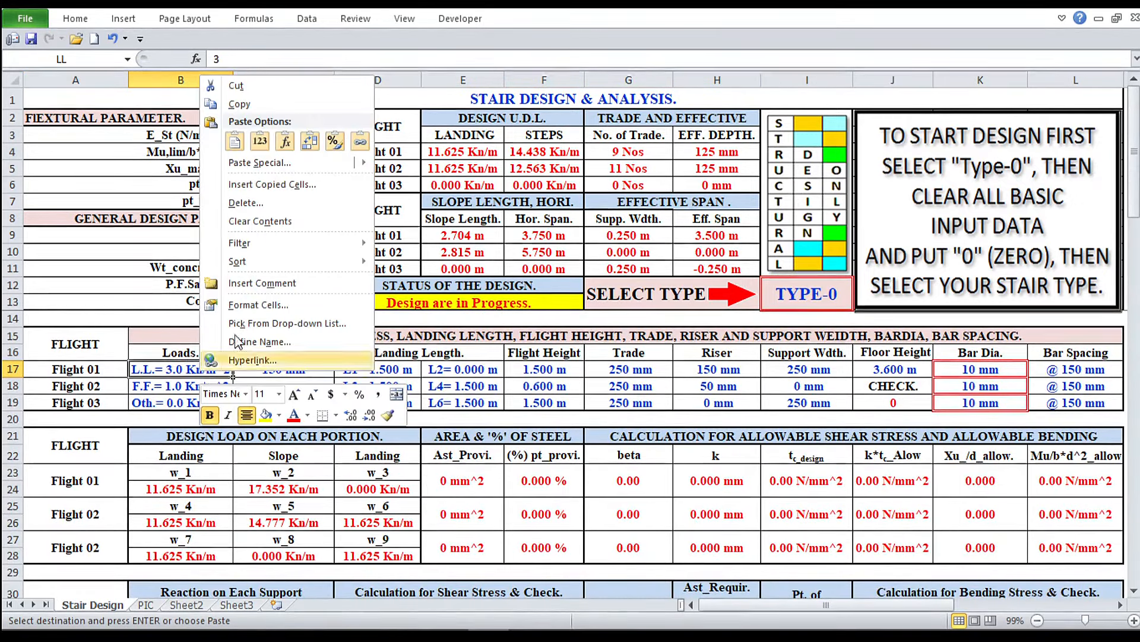
click(260, 162)
click(128, 105)
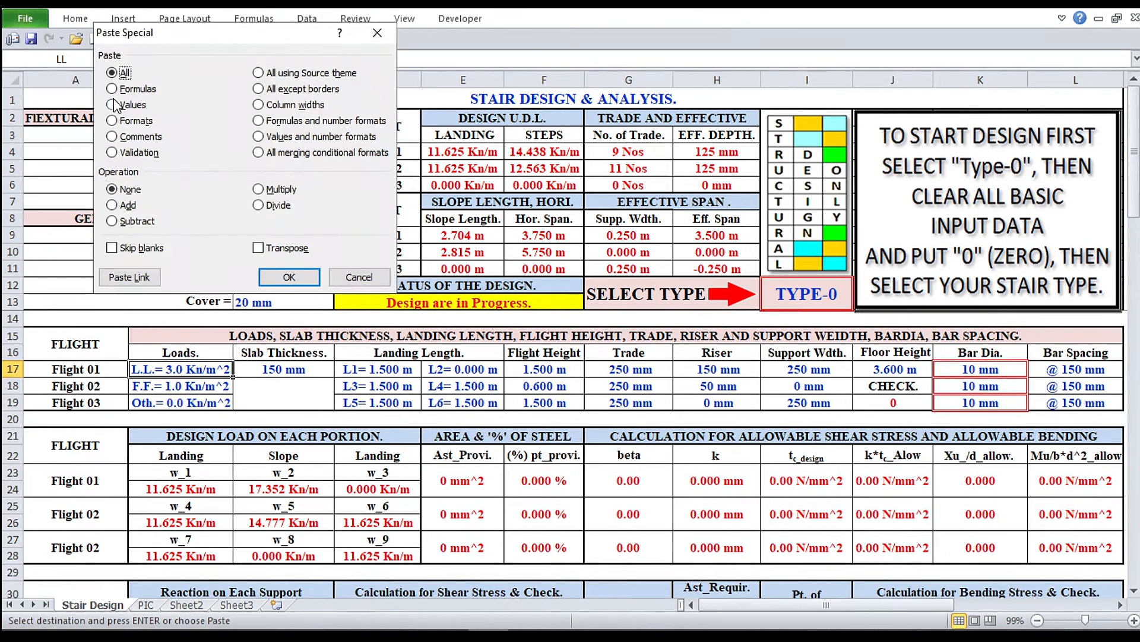
click(278, 277)
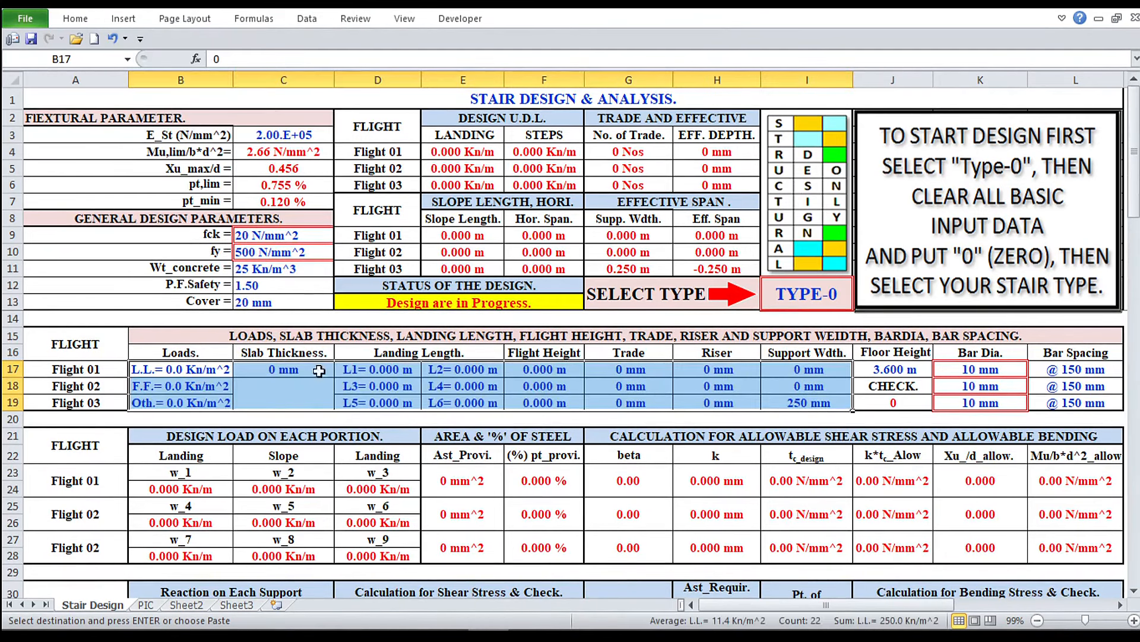
click(221, 372)
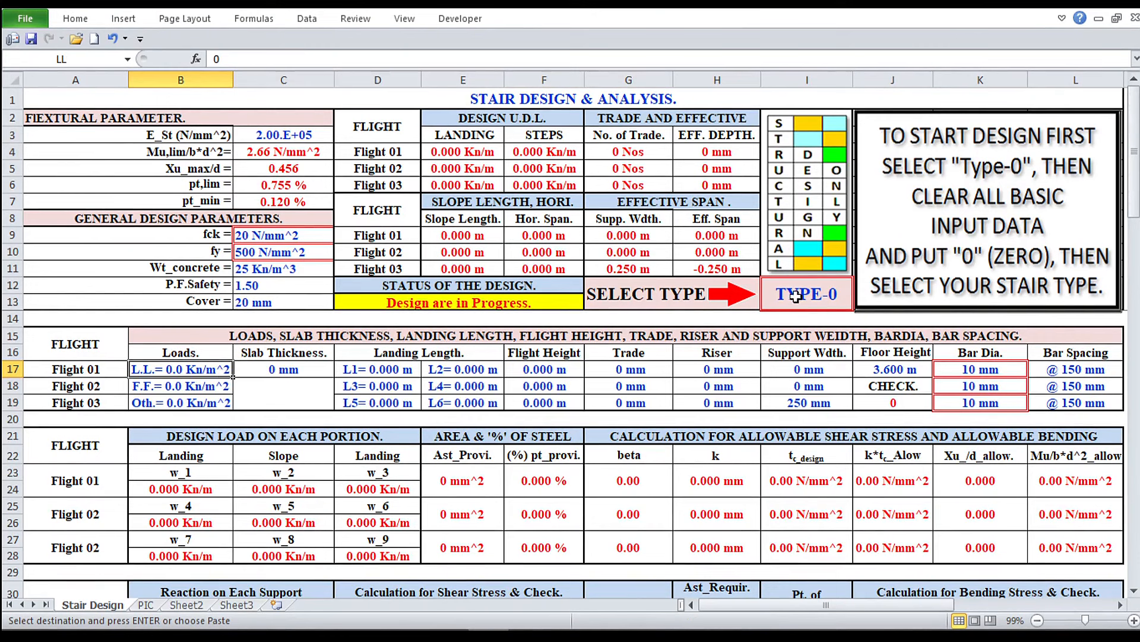
Step: Change the selected stair type to TYPE-05
click(843, 297)
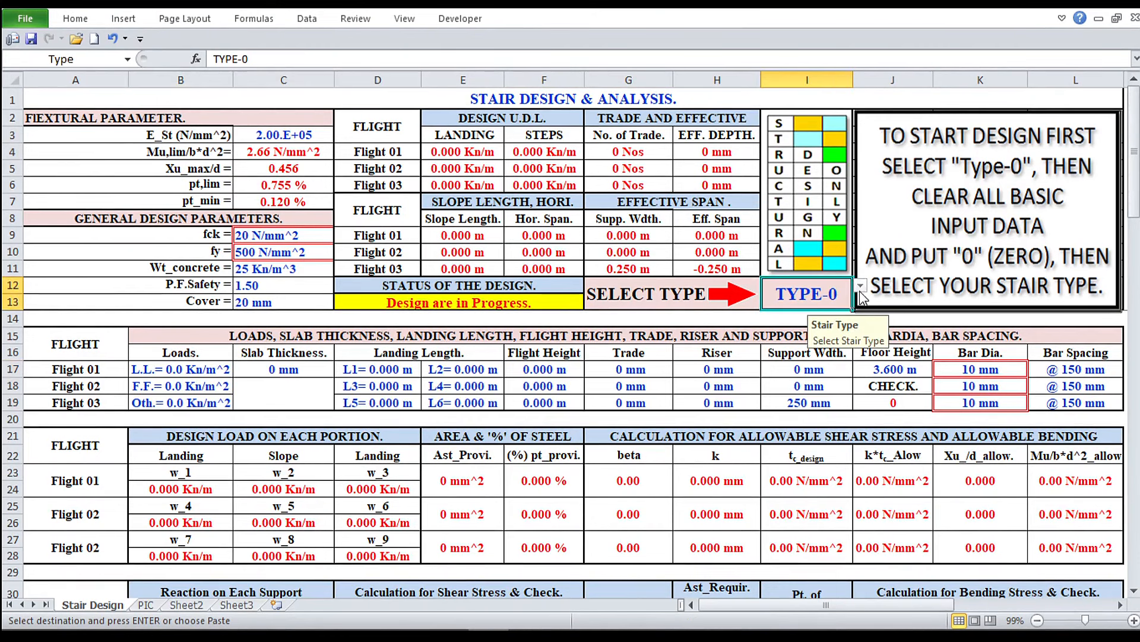
click(861, 287)
click(832, 372)
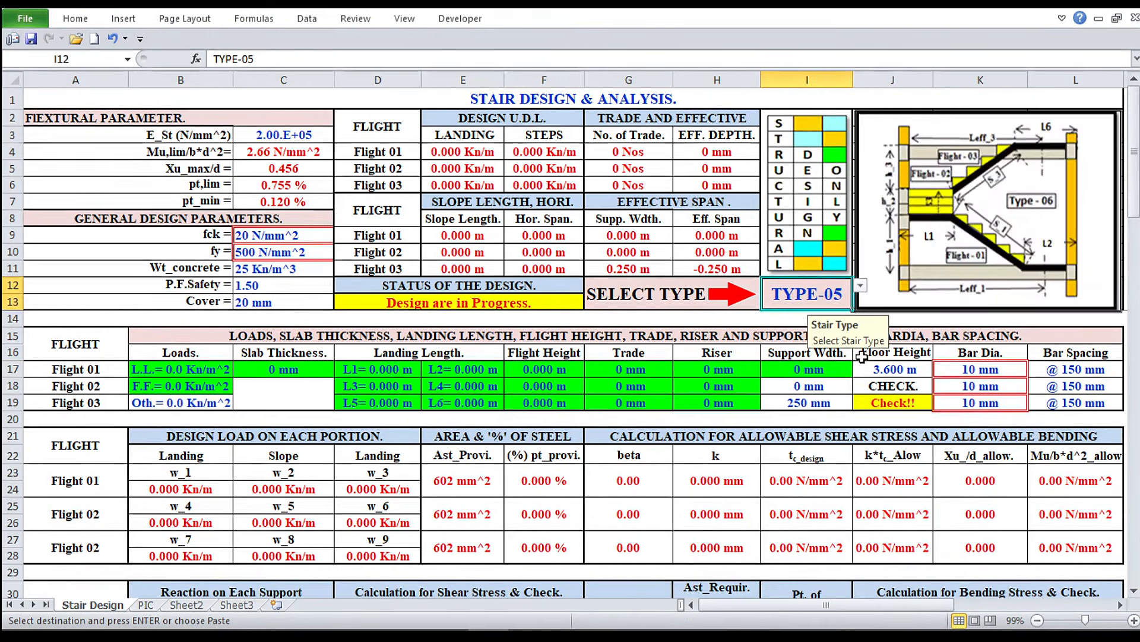
click(861, 289)
click(832, 340)
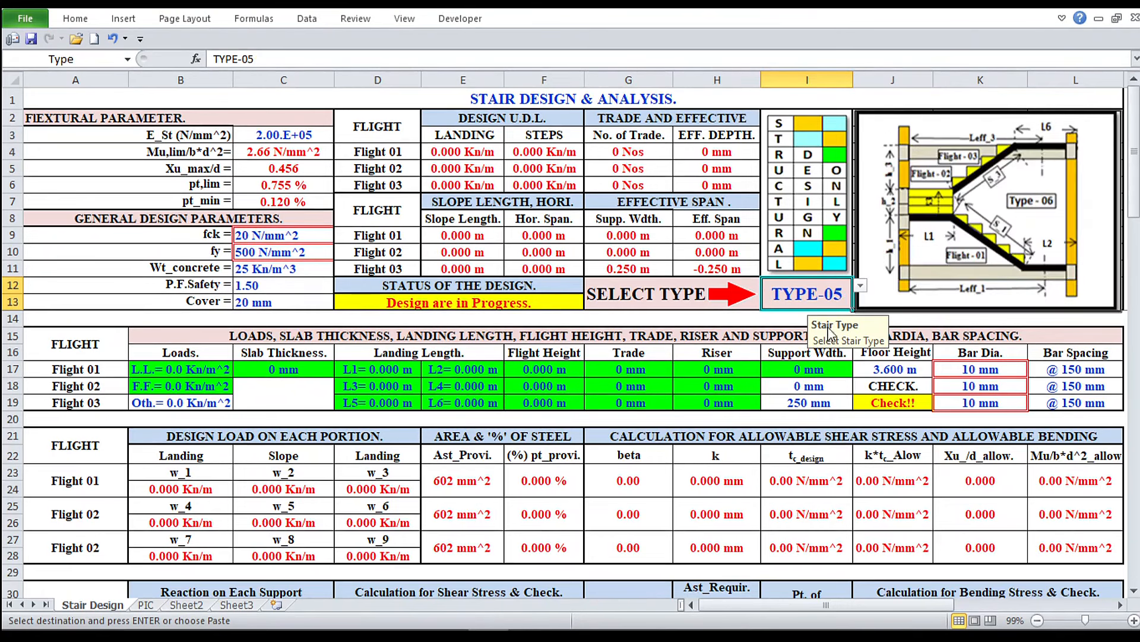
Step: Set the L.L. load to 3.0 Kn/m^2 and the F.F. load to 1.0 Kn/m^2
click(208, 369)
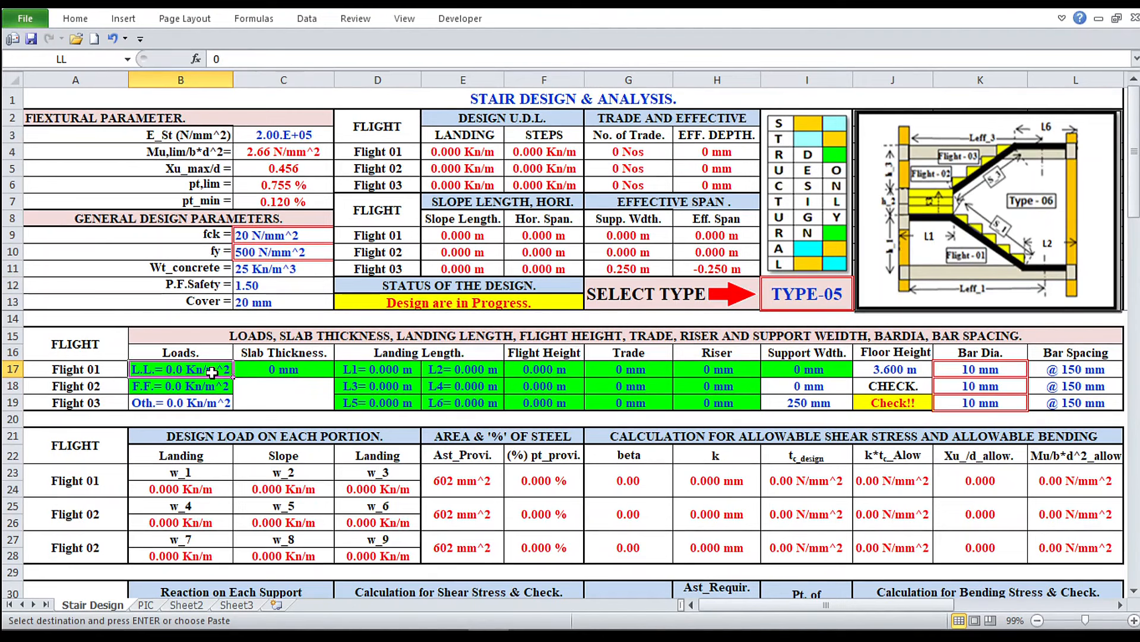
text(3)
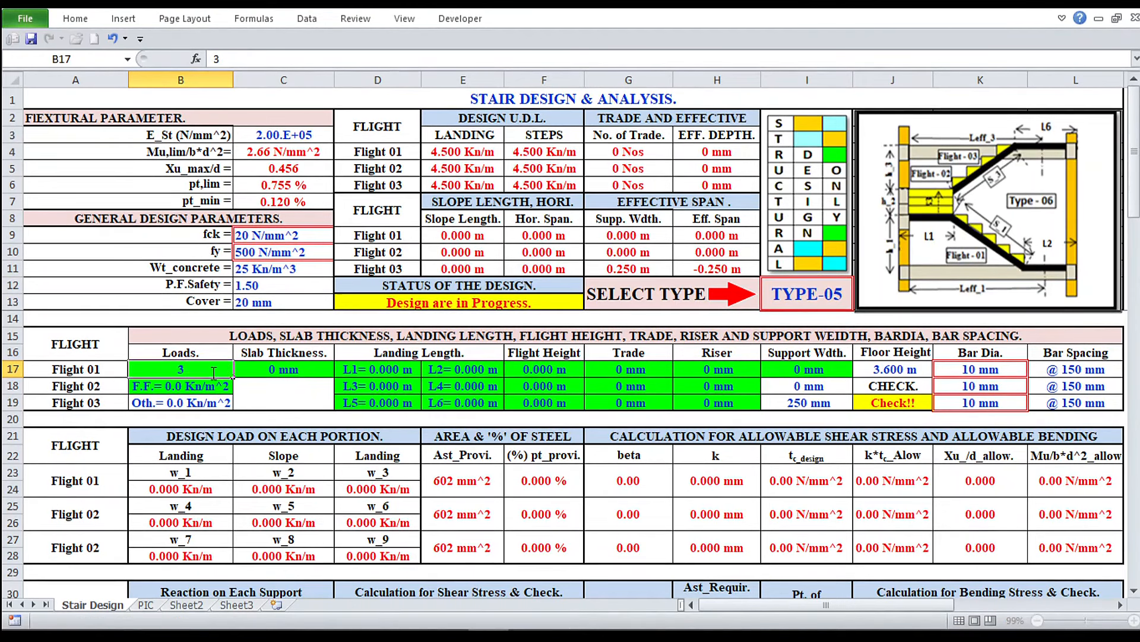
key(Return)
text(1)
key(Return)
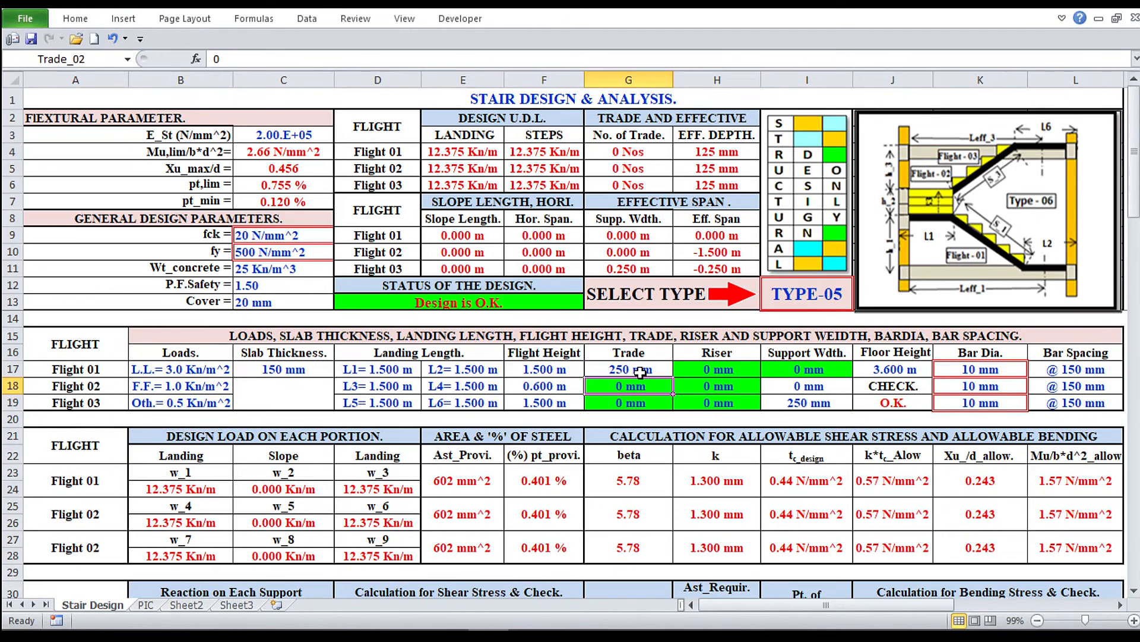
Step: Set the trade to 250 mm for Flight 02 and Flight 03
text(250)
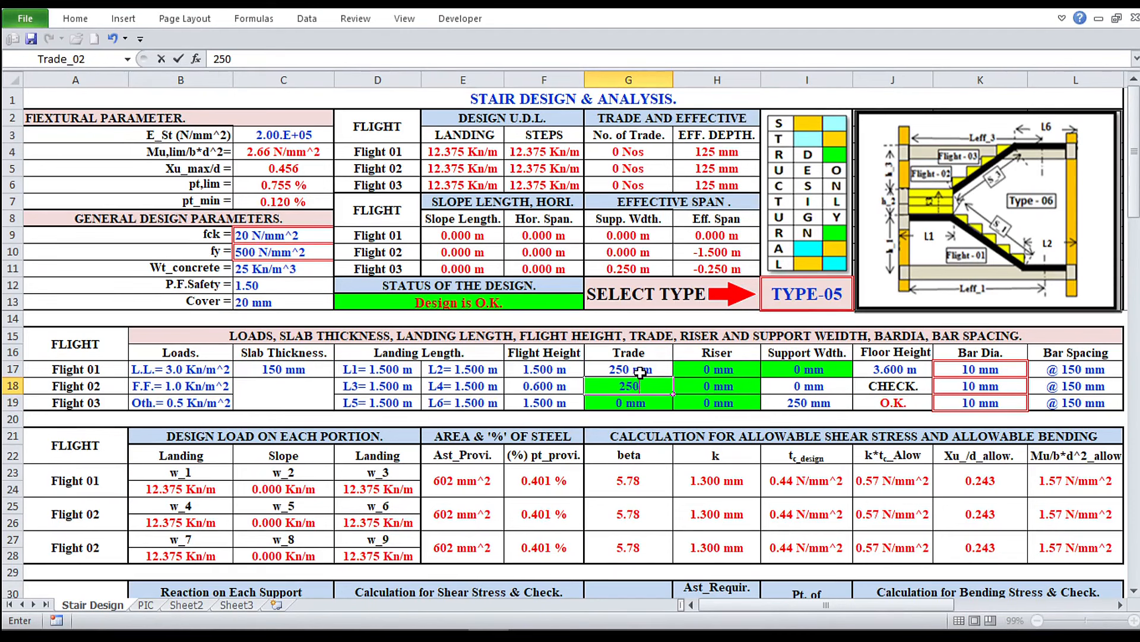
key(Return)
text(250)
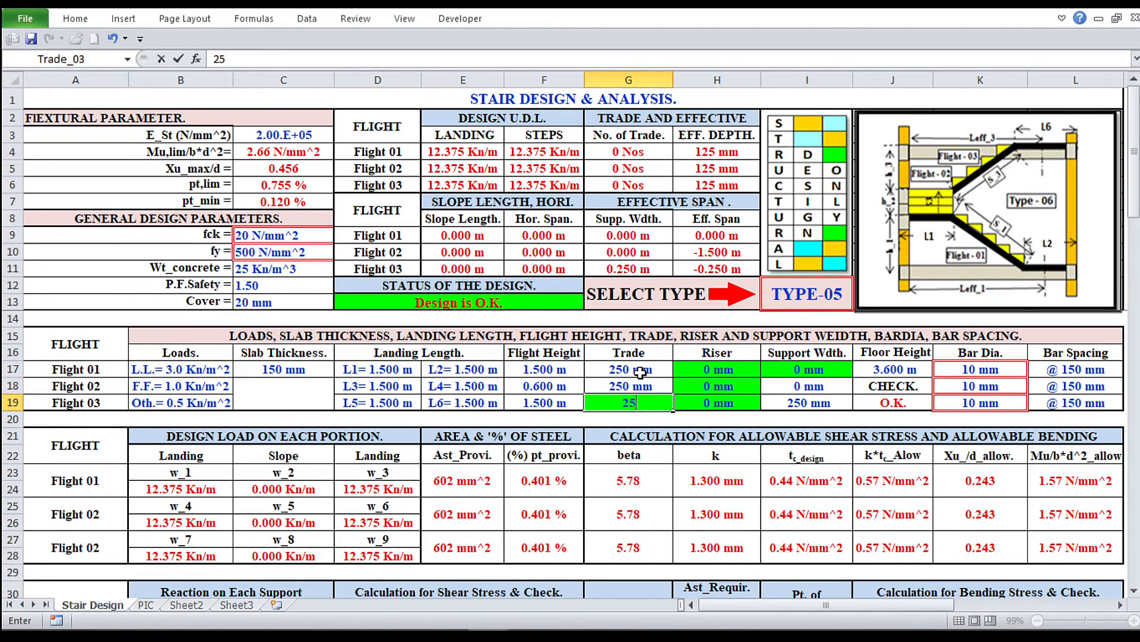
key(Return)
Step: Set the riser to 150 mm for Flight 01, Flight 02 and Flight 03
click(715, 373)
text(150)
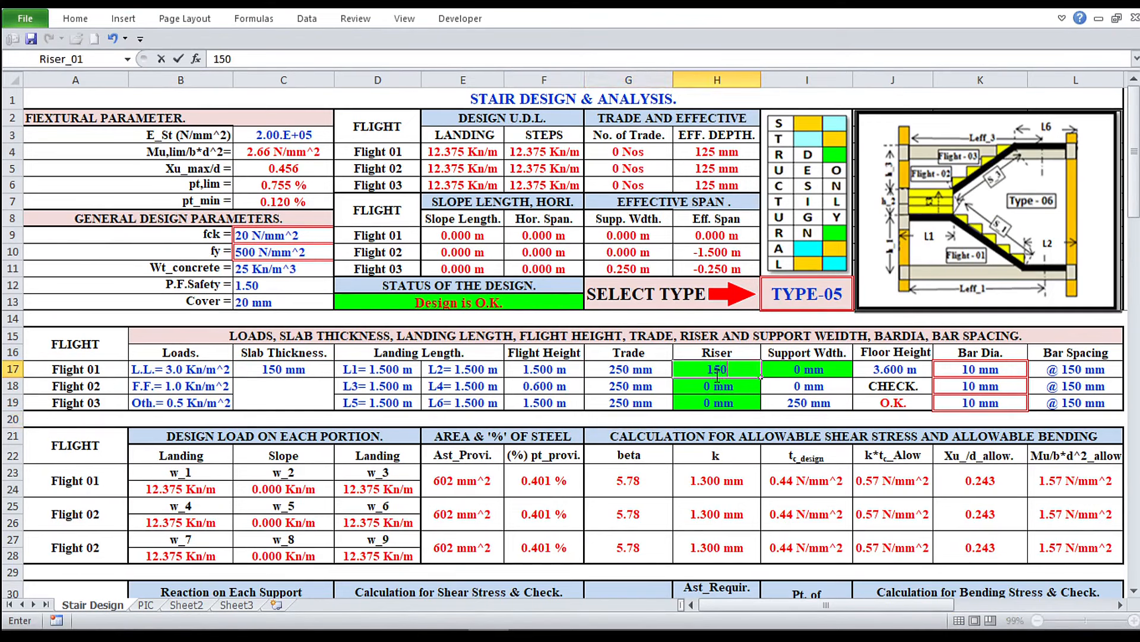
key(Return)
text(150)
key(Return)
text(15)
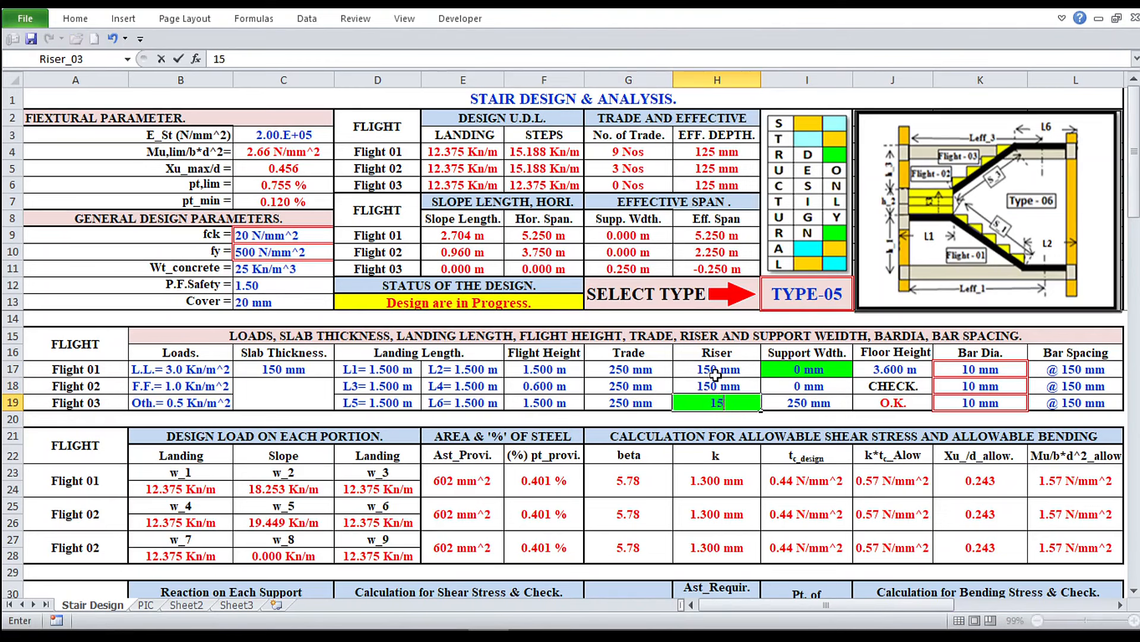
key(Return)
Step: Set the Flight 01 support width to 250 mm and review the shear, bending and deflection checks and the design summary
click(802, 368)
text(250)
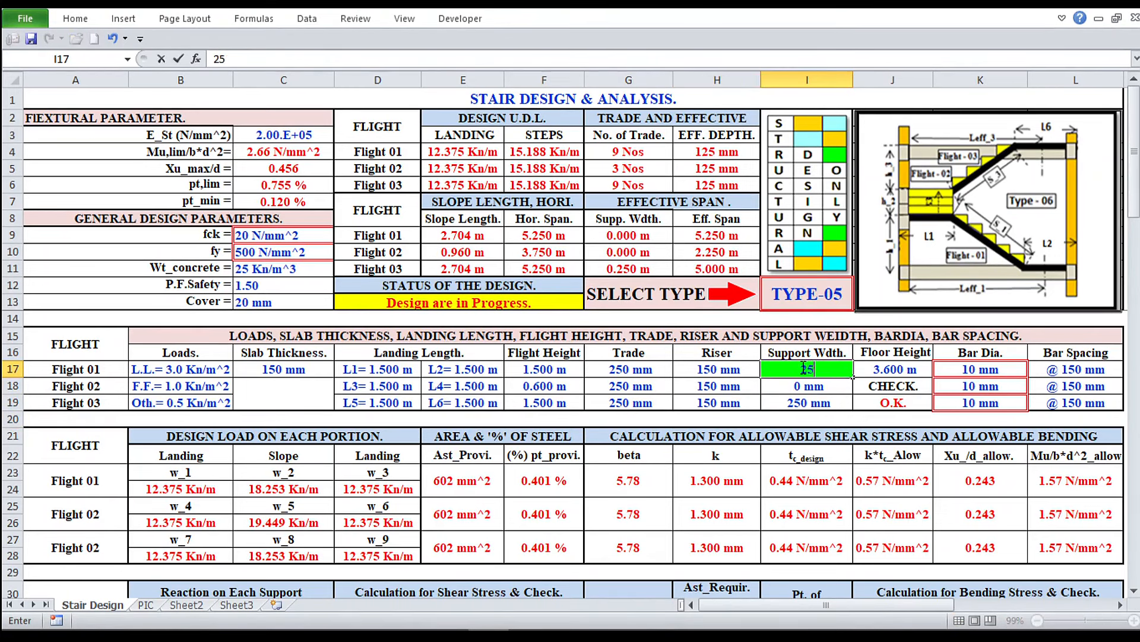
key(Return)
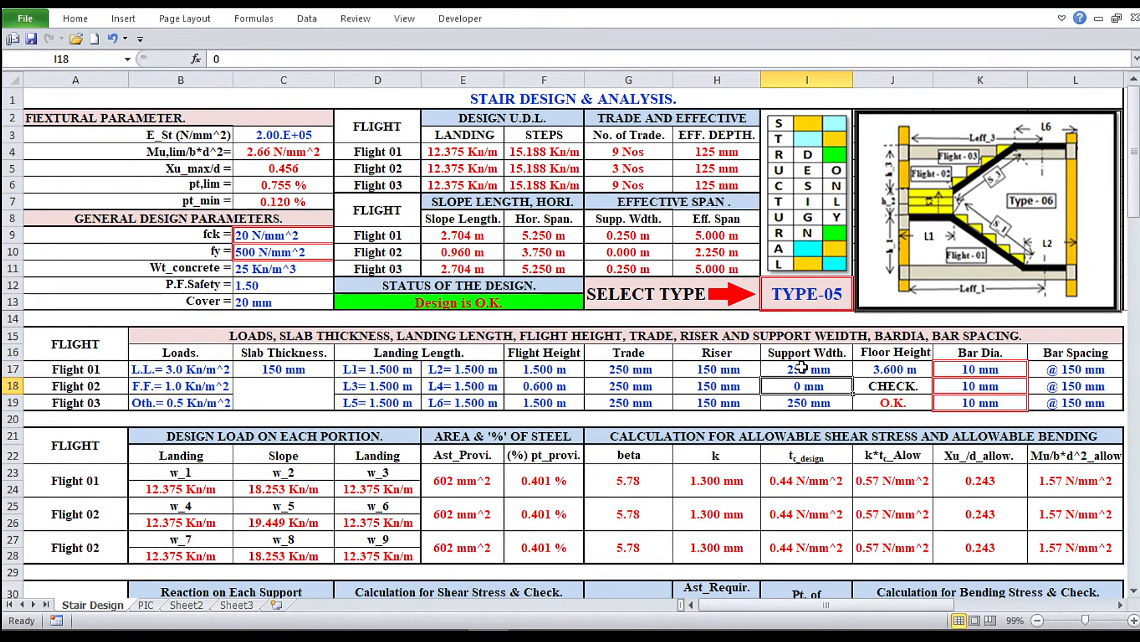
scroll(530, 337, down, 5)
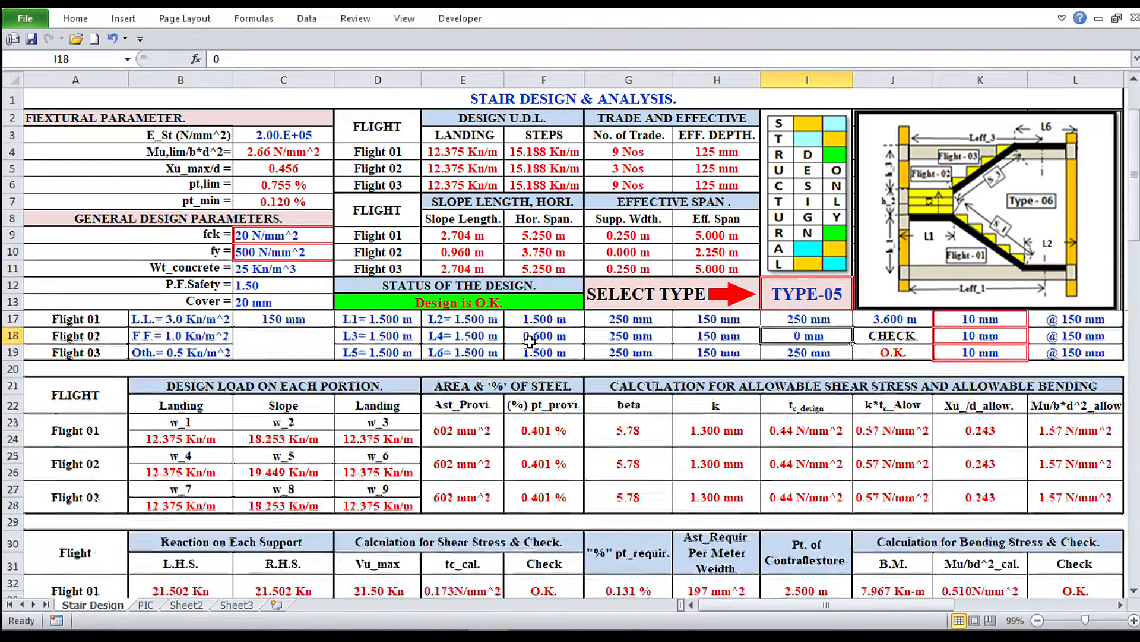
scroll(530, 338, down, 5)
scroll(531, 341, up, 8)
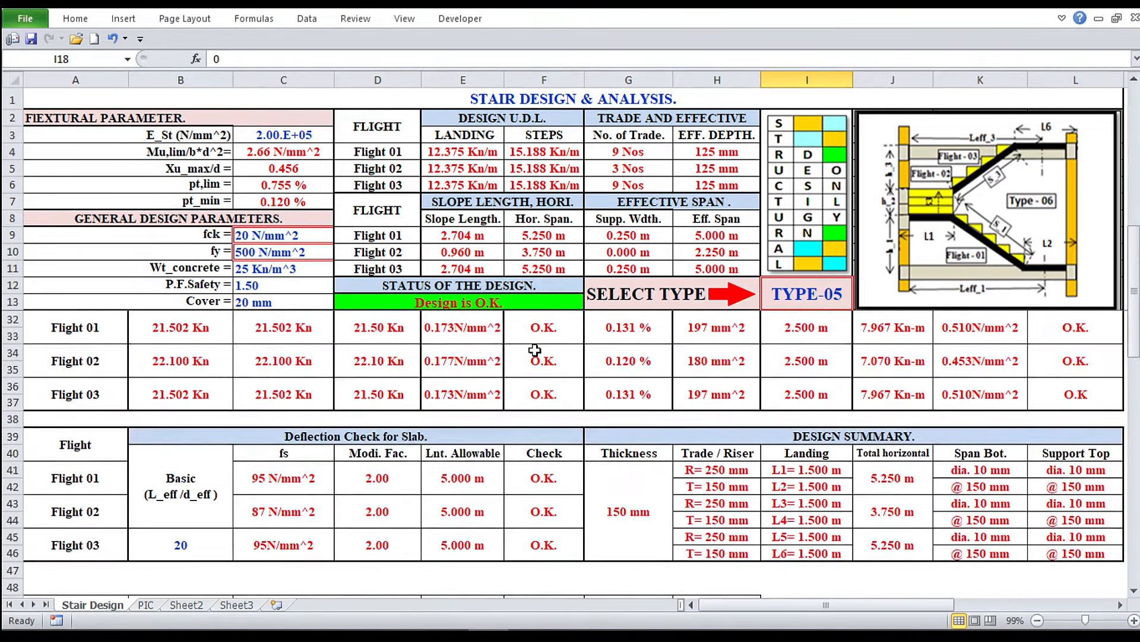
scroll(535, 350, up, 2)
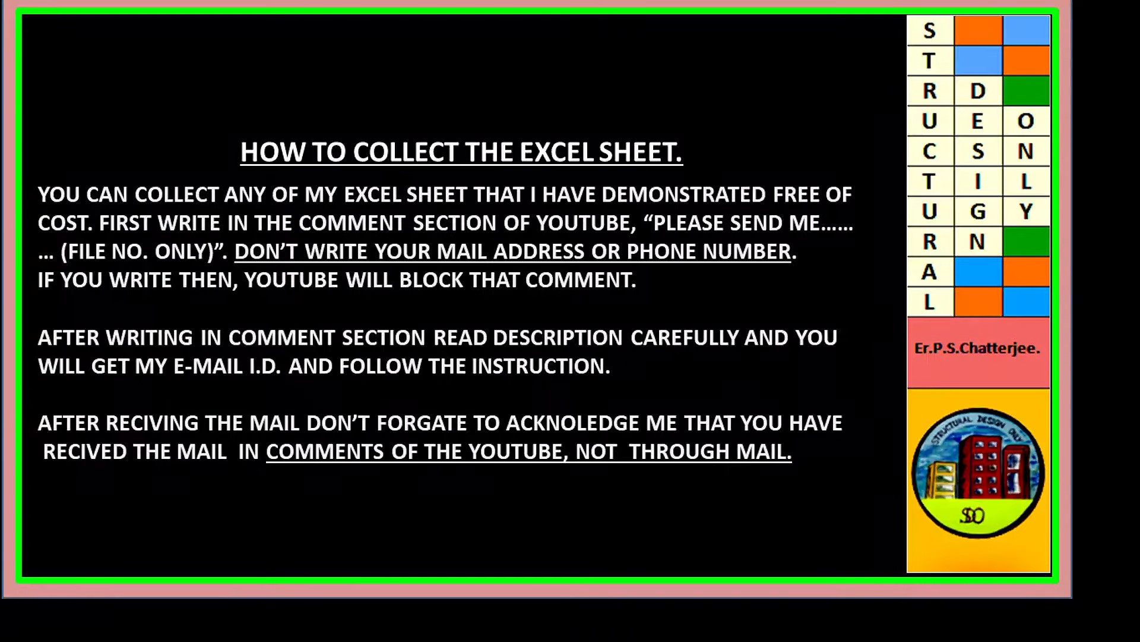